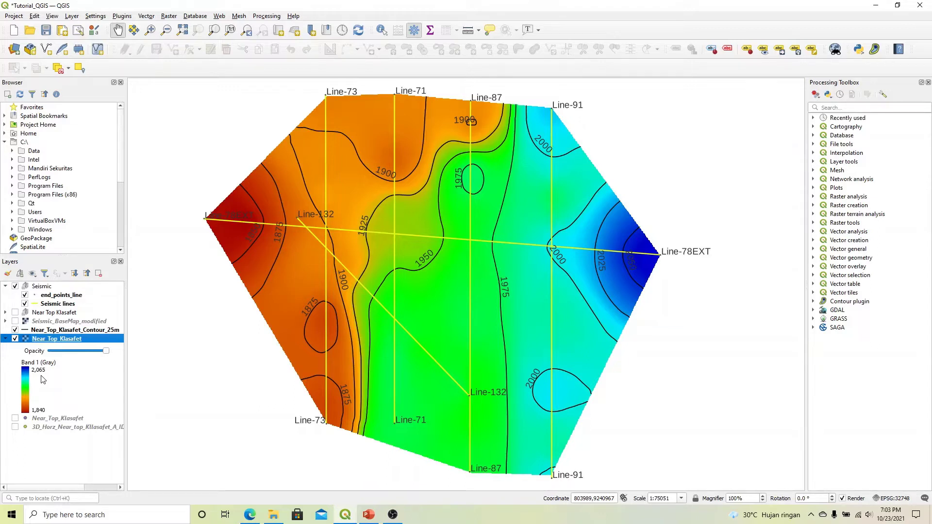
- Set the Near_Top_Klasafet raster's colour range to a minimum of 1800 and a maximum of 2075, and apply it
{"action": "right_click", "coordinate": [51, 344]}
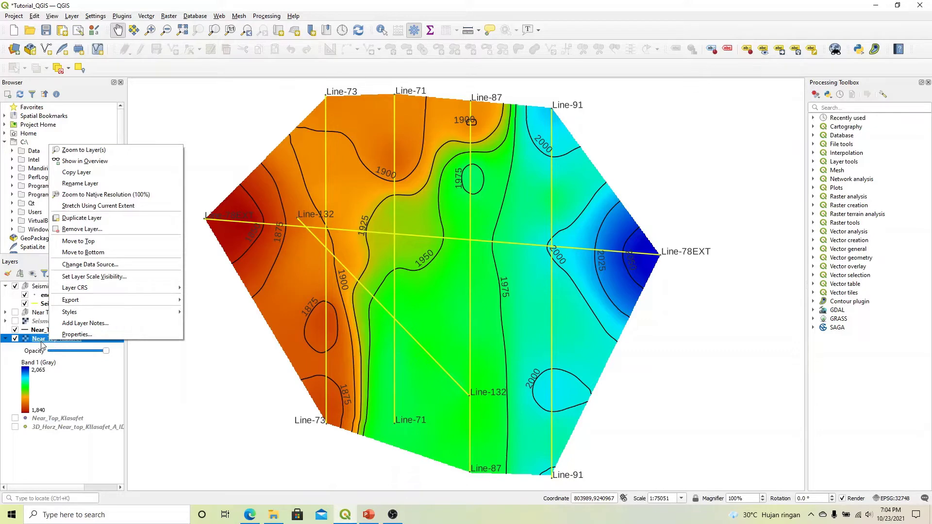
{"action": "left_click", "coordinate": [77, 335]}
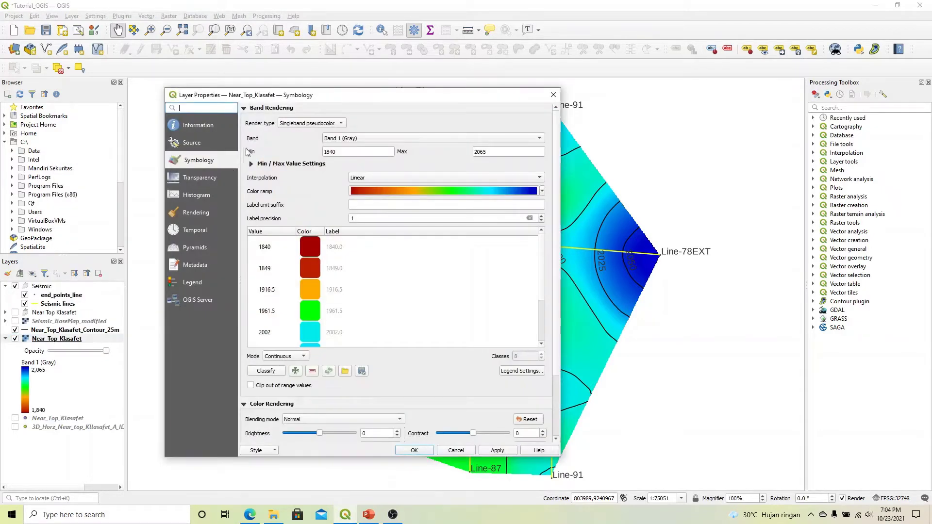
{"action": "left_click_drag", "start_coordinate": [318, 95], "coordinate": [578, 150]}
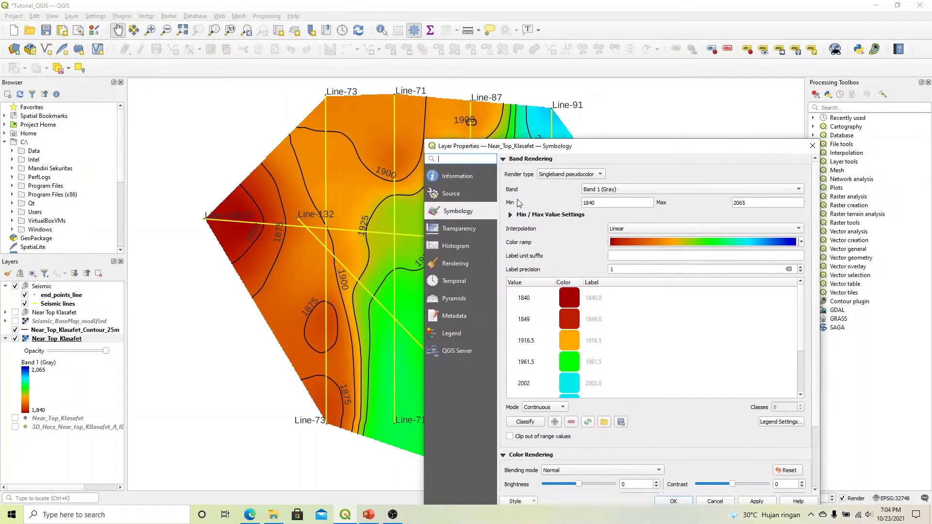
{"action": "left_click", "coordinate": [590, 204]}
{"action": "left_click_drag", "start_coordinate": [589, 204], "coordinate": [593, 203]}
{"action": "type", "text": "0"}
{"action": "left_click", "coordinate": [739, 203]}
{"action": "key", "text": "Delete"}
{"action": "type", "text": "7"}
{"action": "left_click_drag", "start_coordinate": [686, 151], "coordinate": [630, 60]}
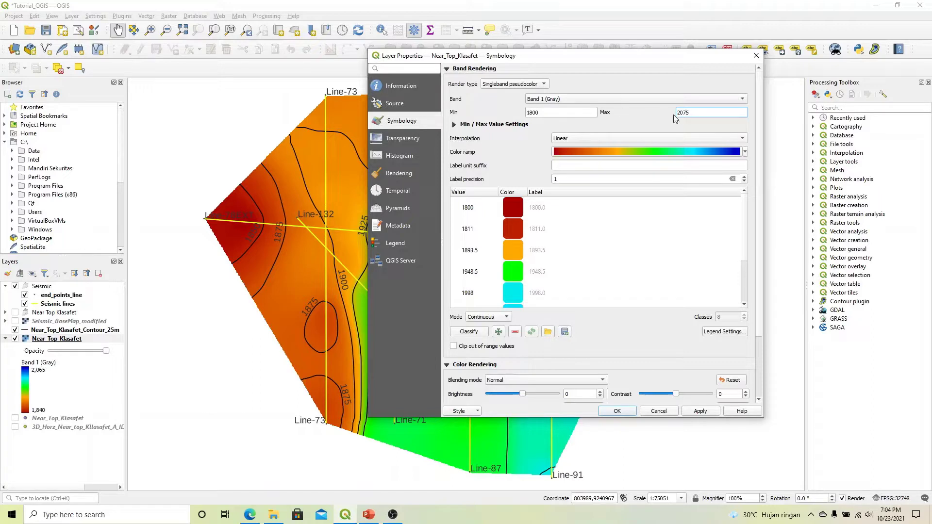
{"action": "left_click", "coordinate": [700, 411]}
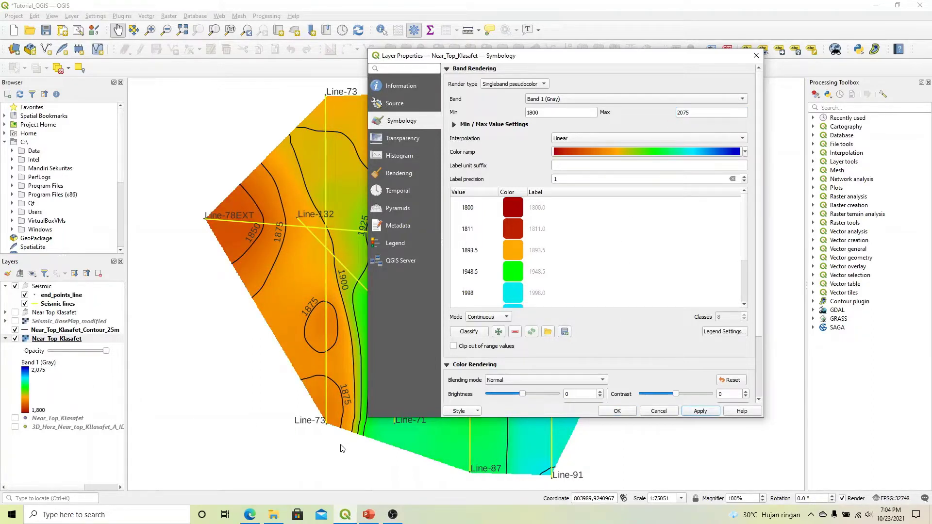
{"action": "left_click", "coordinate": [610, 411]}
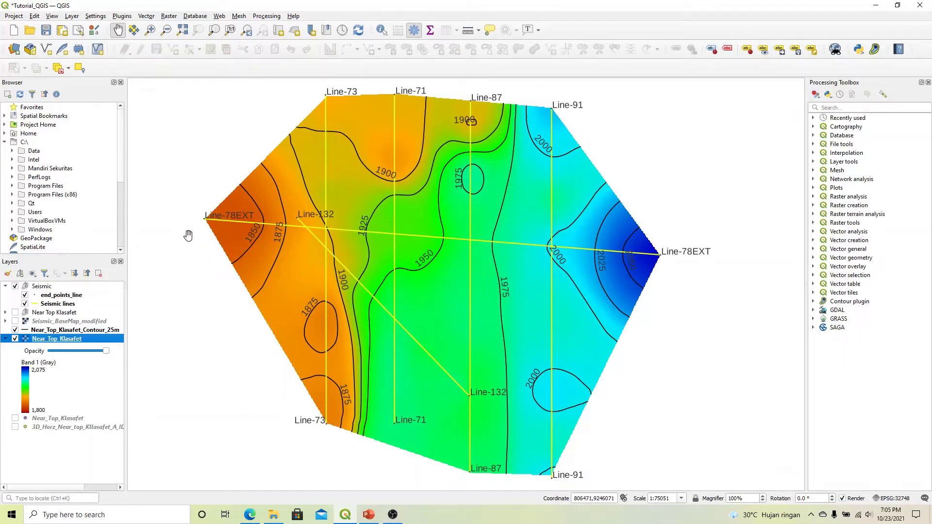
- Create a new print layout titled final_map
{"action": "left_click", "coordinate": [12, 16]}
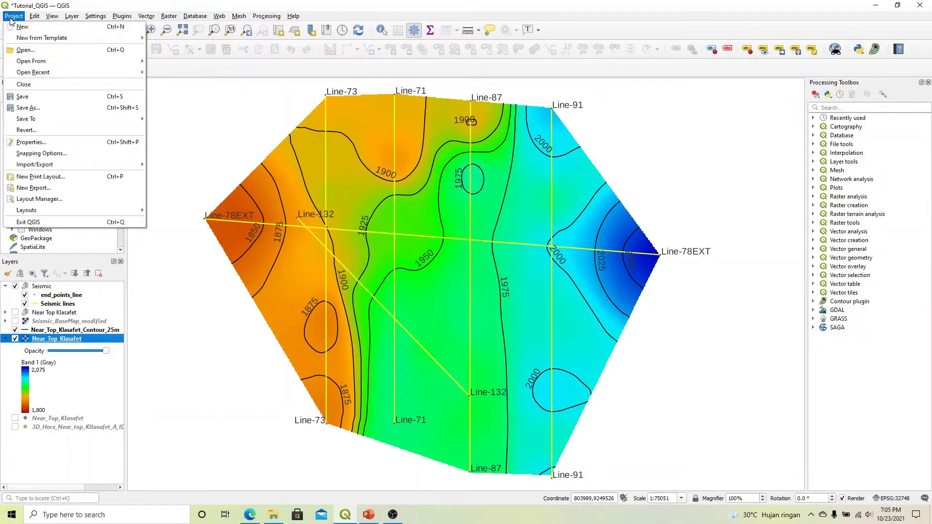
{"action": "left_click", "coordinate": [62, 181]}
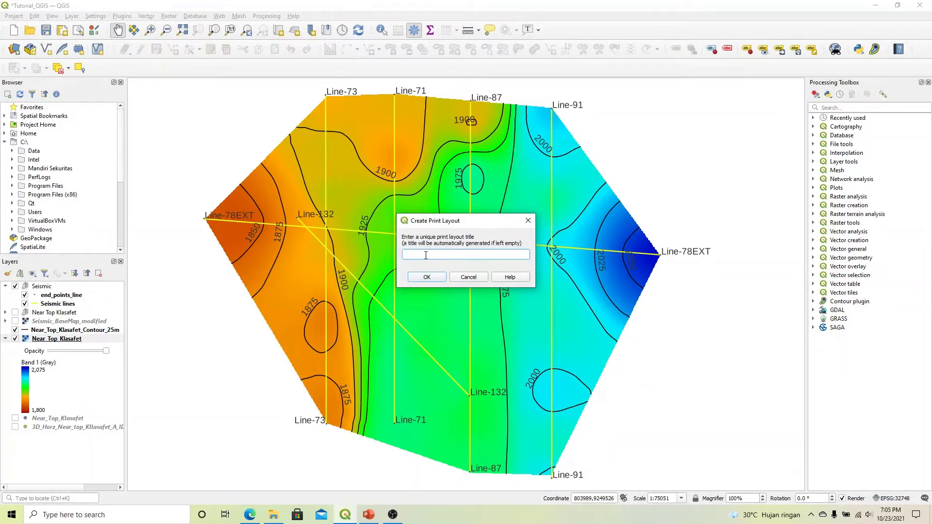
{"action": "type", "text": "final_map"}
{"action": "left_click", "coordinate": [417, 279]}
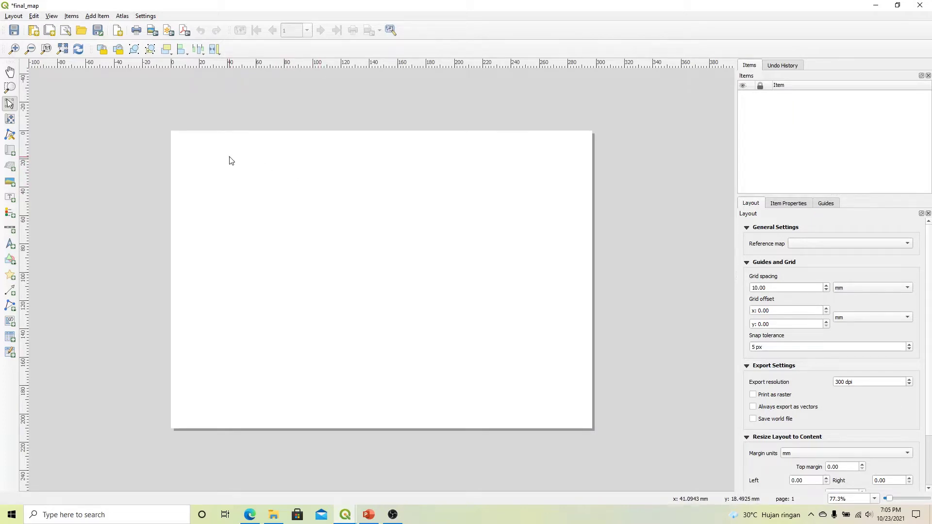
- Add a map to the layout page, filling almost the whole sheet with a narrow margin on every side
{"action": "left_click", "coordinate": [94, 19]}
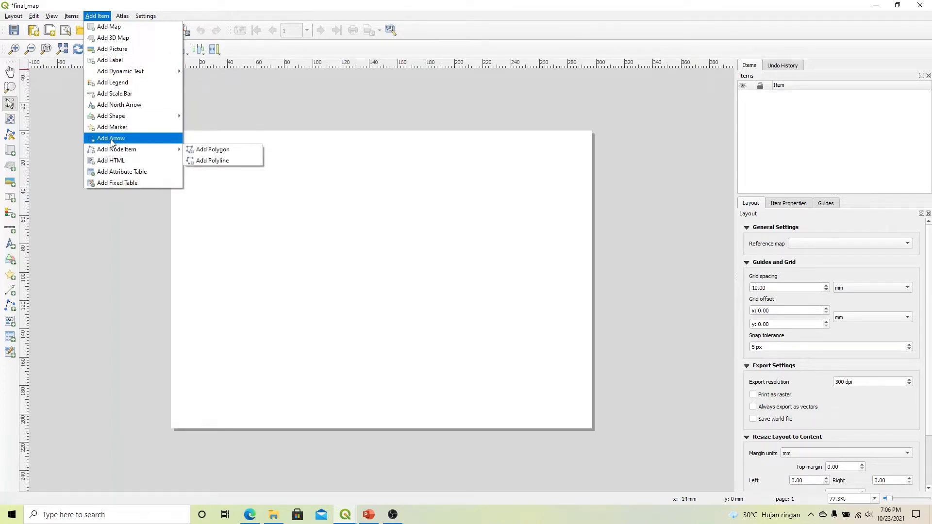
{"action": "left_click", "coordinate": [60, 121]}
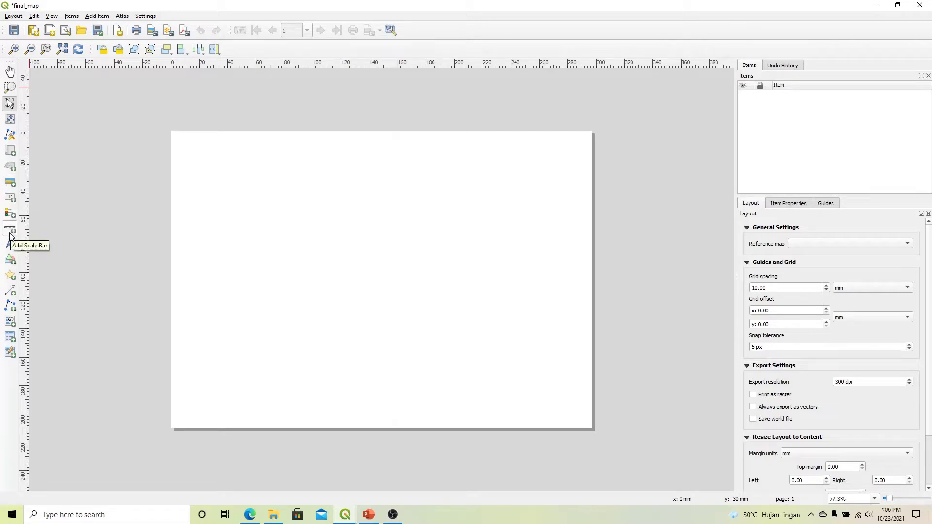
{"action": "left_click", "coordinate": [10, 151]}
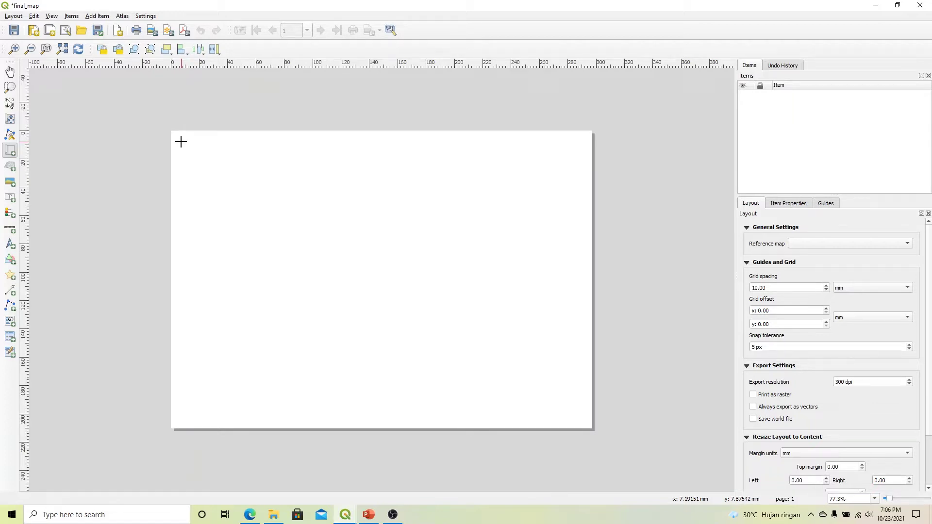
{"action": "left_click_drag", "start_coordinate": [181, 141], "coordinate": [585, 421]}
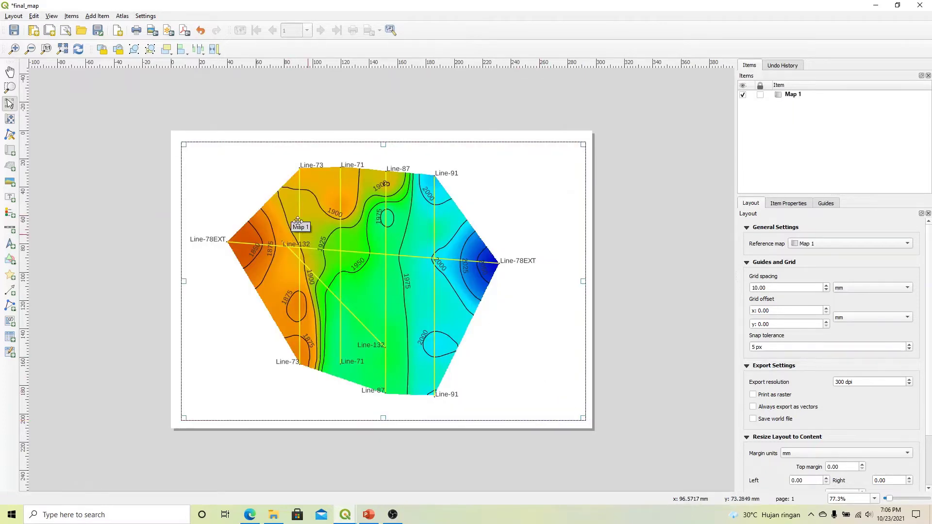
- Hide the map item on the page and show it again
{"action": "left_click", "coordinate": [104, 17]}
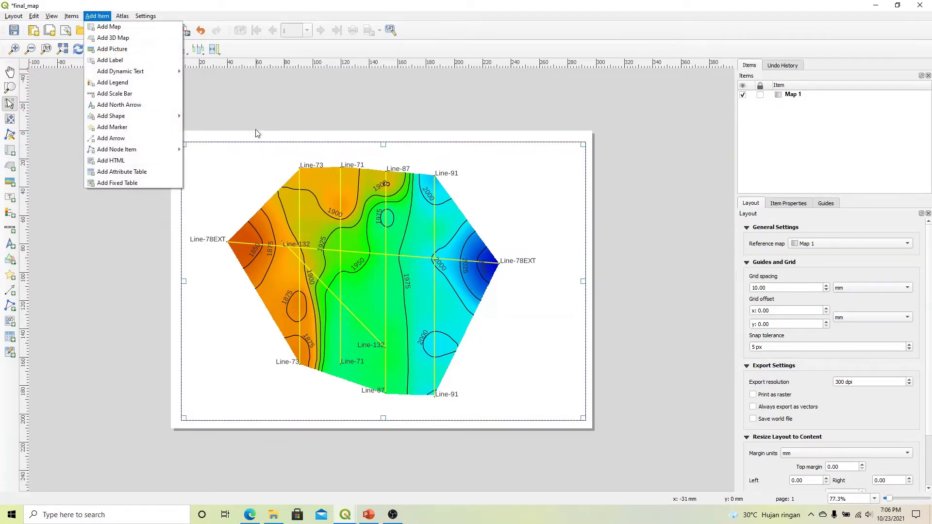
{"action": "left_click", "coordinate": [251, 141]}
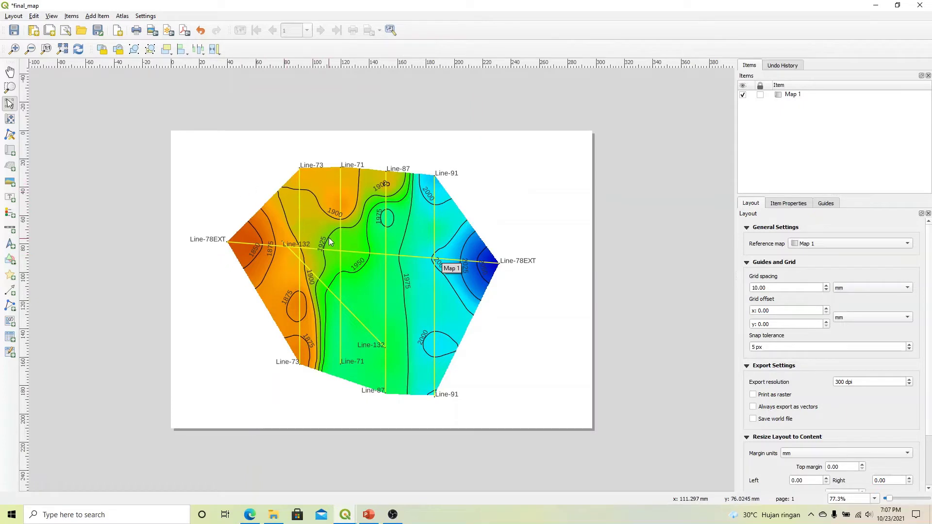
{"action": "left_click", "coordinate": [315, 213]}
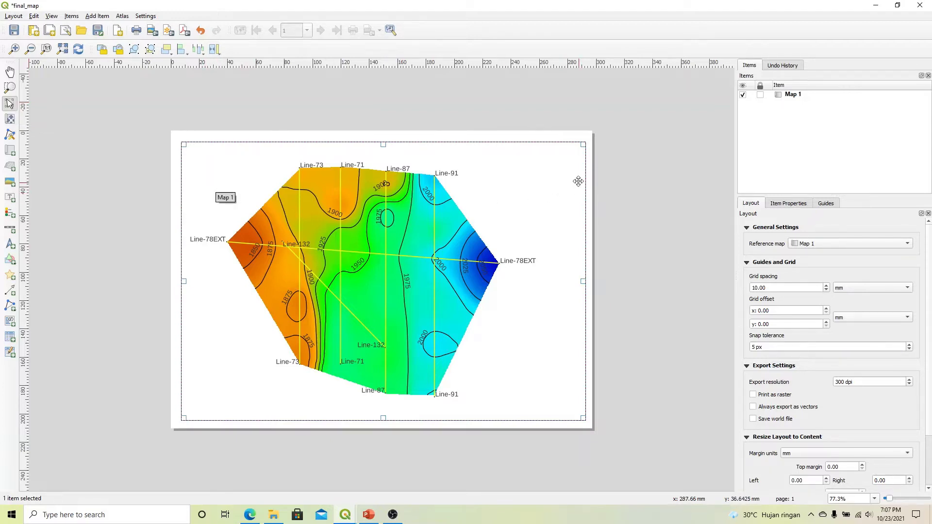
{"action": "left_click", "coordinate": [743, 95]}
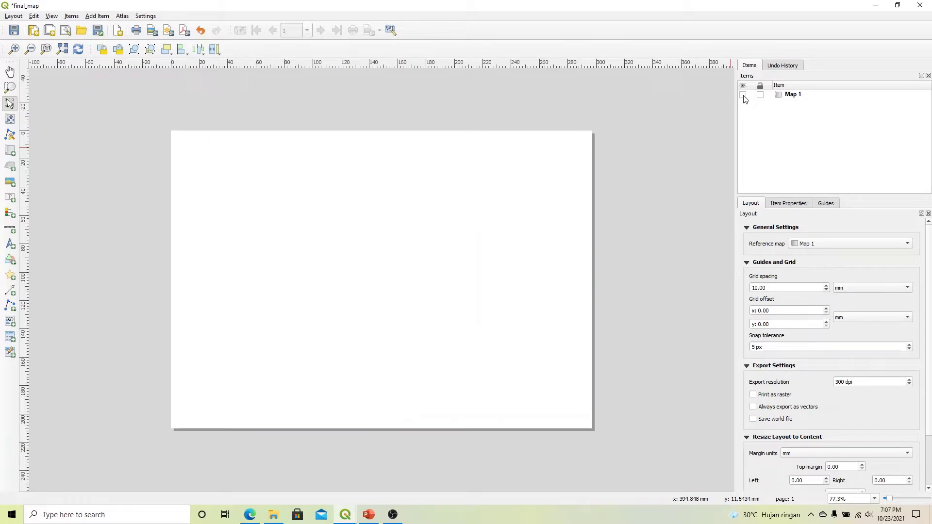
{"action": "left_click", "coordinate": [743, 96]}
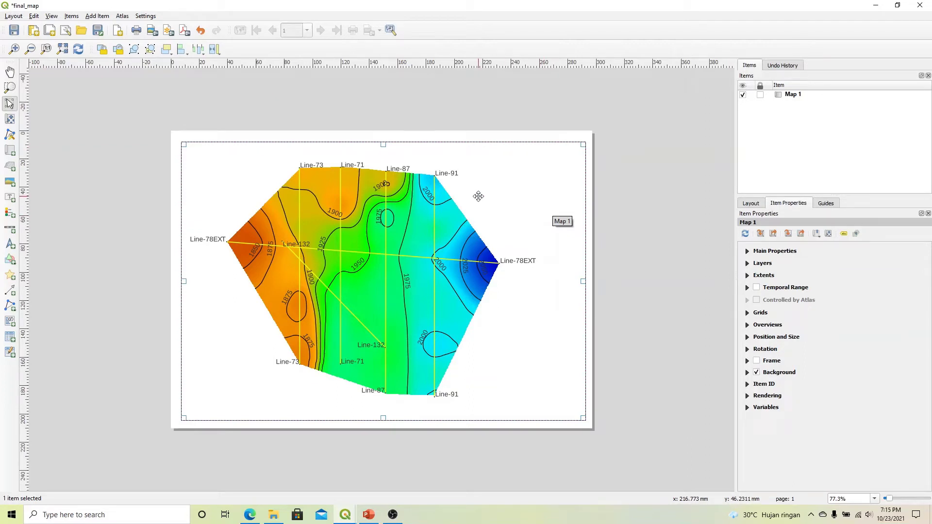
- Add a grid to the map item and select it in the map's grid settings
{"action": "left_click", "coordinate": [591, 212]}
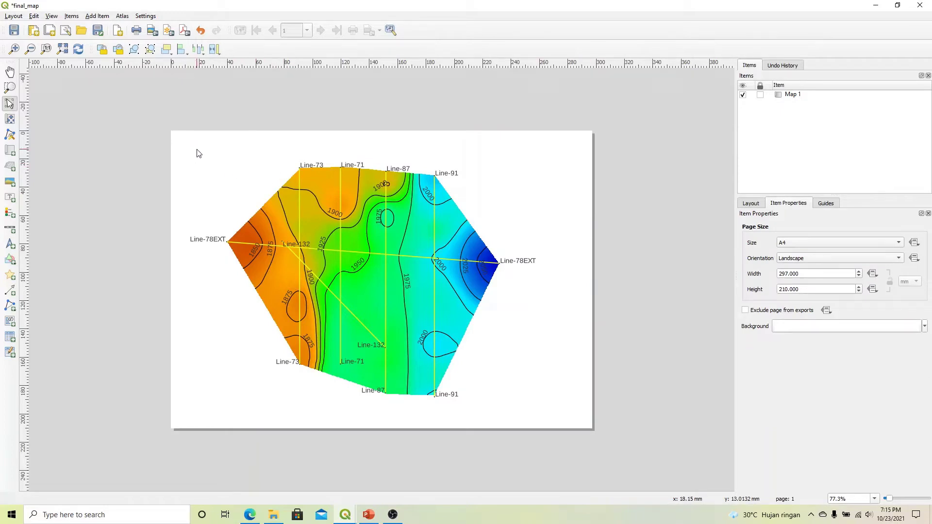
{"action": "left_click", "coordinate": [471, 208]}
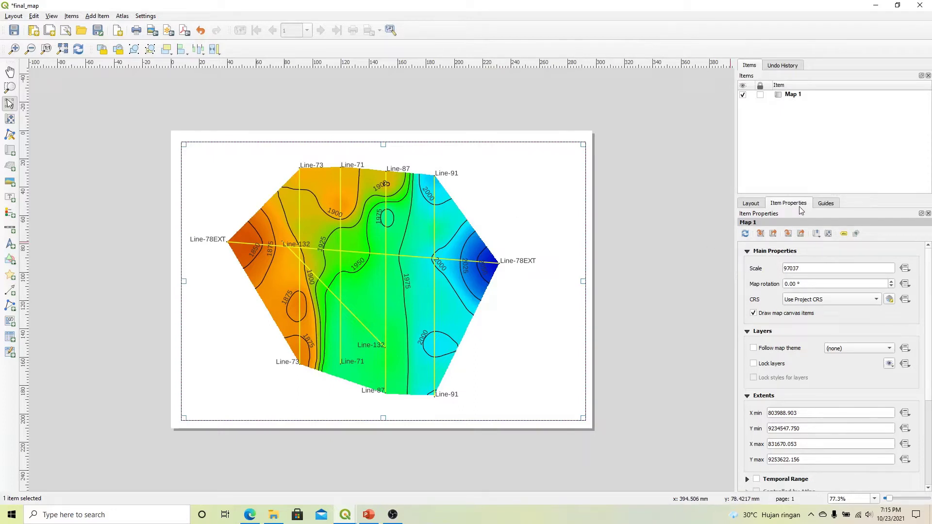
{"action": "left_click_drag", "start_coordinate": [928, 290], "coordinate": [927, 376]}
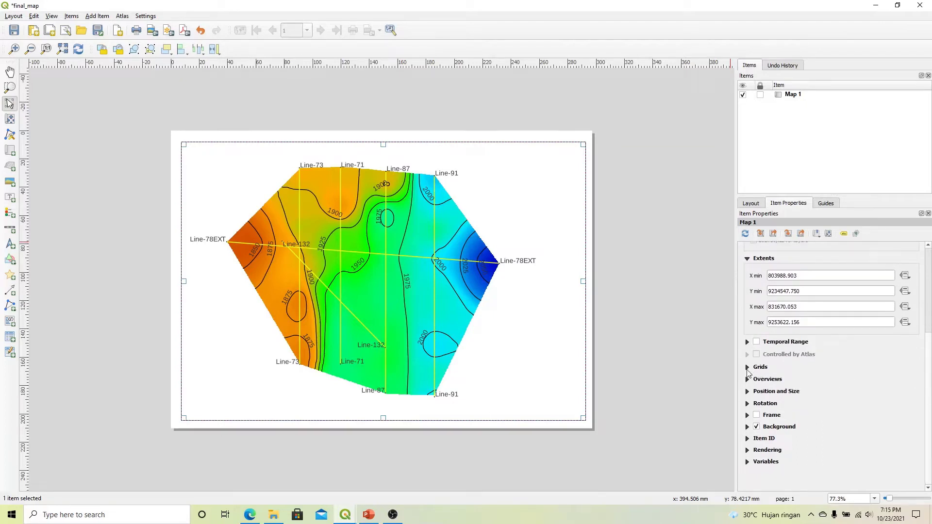
{"action": "left_click", "coordinate": [747, 368]}
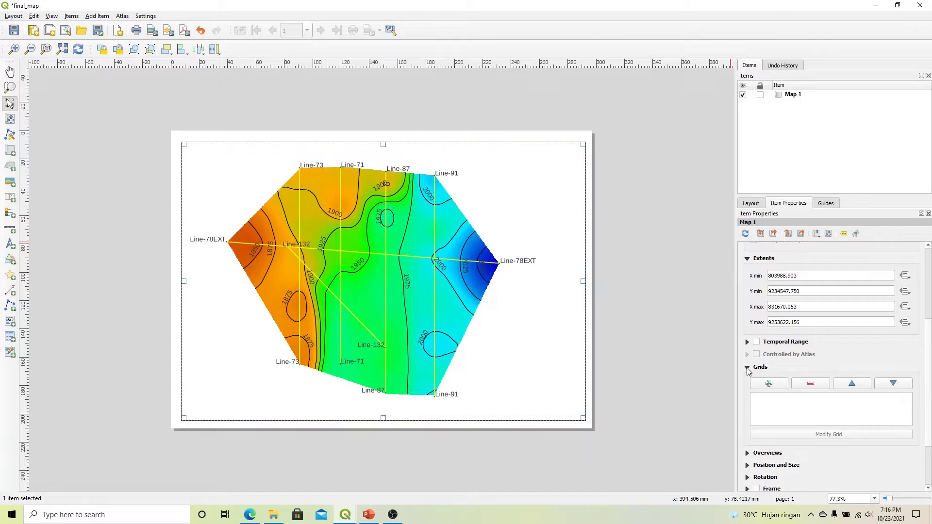
{"action": "left_click", "coordinate": [767, 385]}
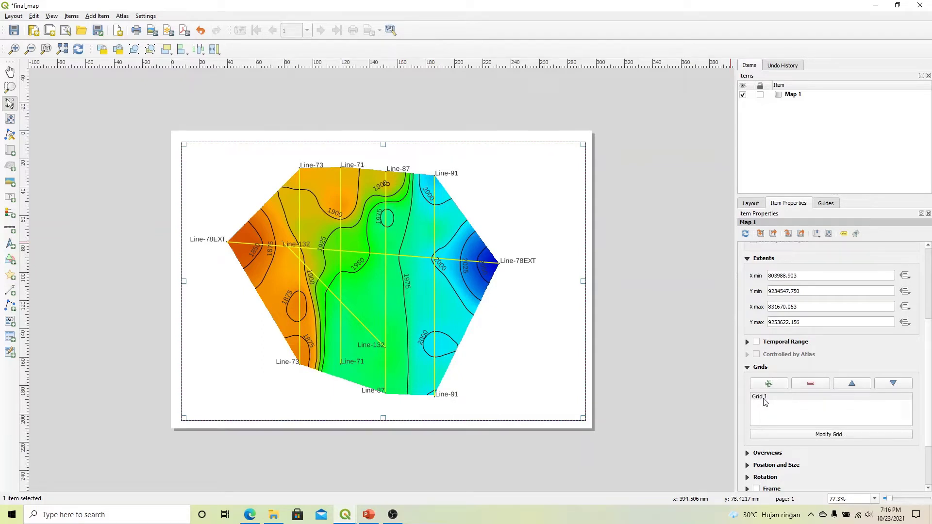
{"action": "left_click", "coordinate": [764, 399]}
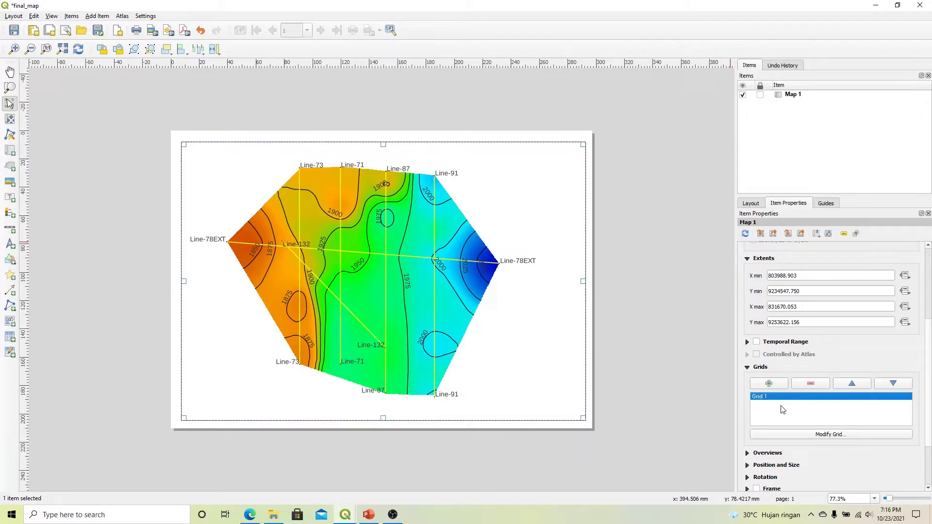
- Set the new grid to the Solid type with X and Y intervals of 5000 map units
{"action": "left_click", "coordinate": [829, 435]}
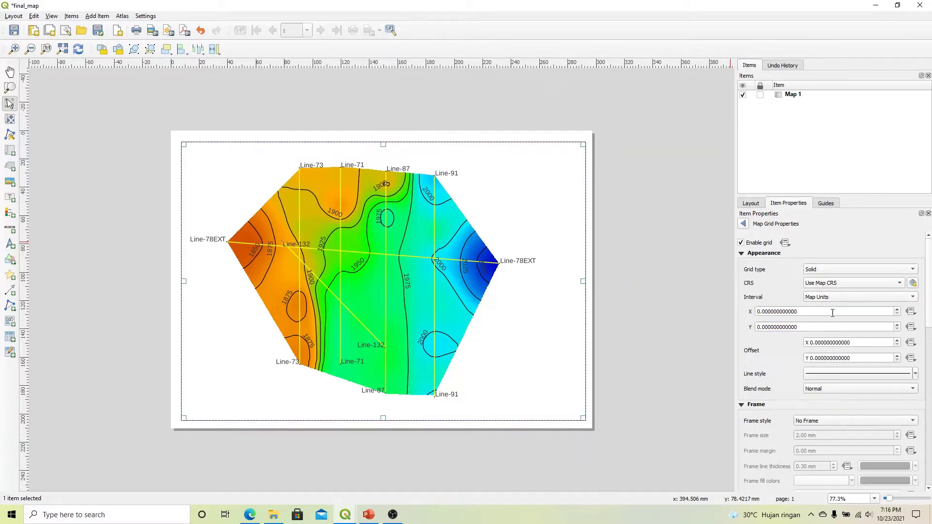
{"action": "left_click", "coordinate": [835, 270]}
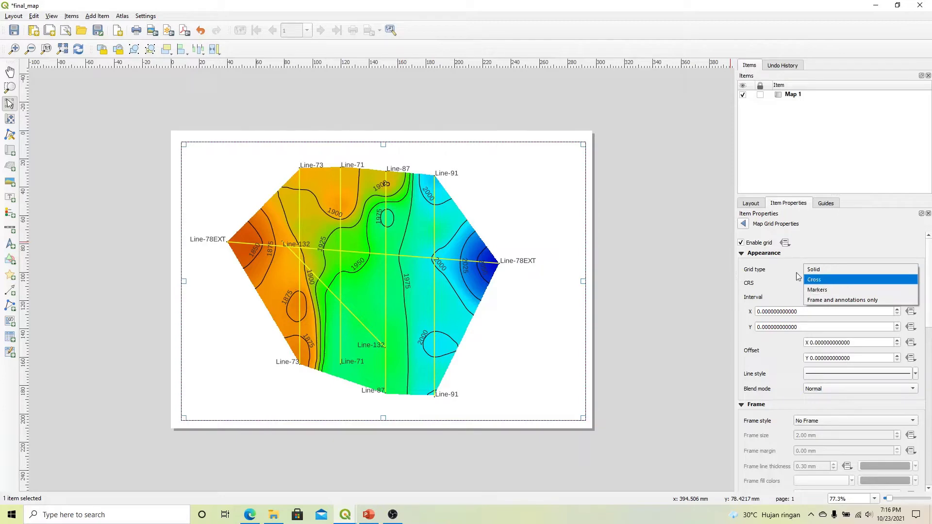
{"action": "left_click", "coordinate": [812, 271]}
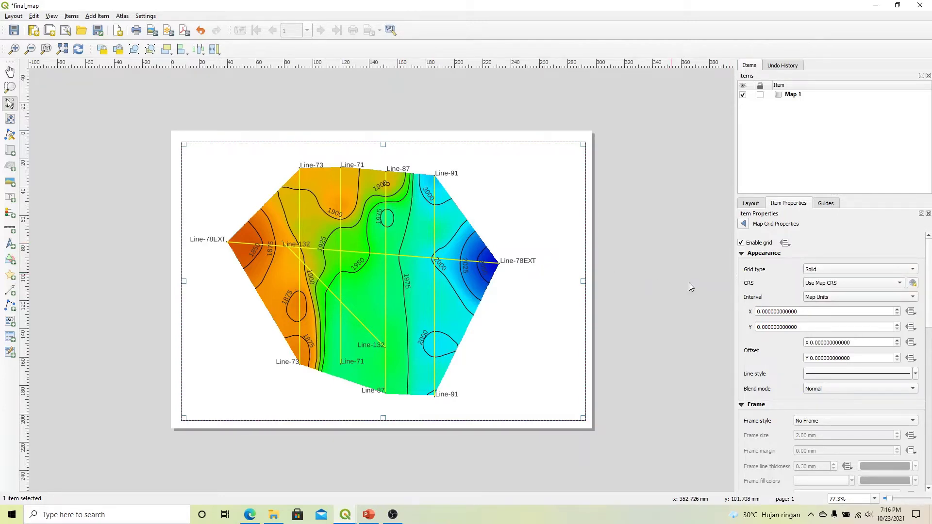
{"action": "left_click", "coordinate": [803, 312]}
{"action": "left_click_drag", "start_coordinate": [801, 313], "coordinate": [751, 314]}
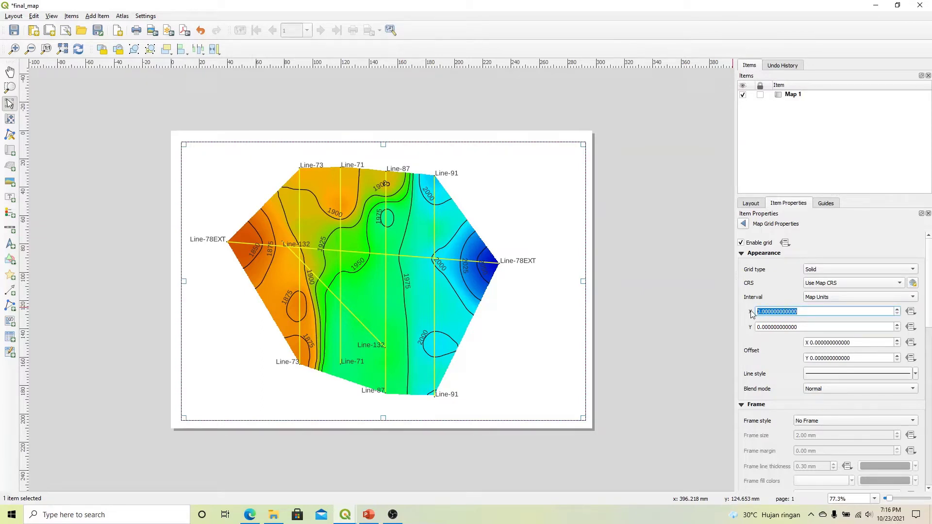
{"action": "type", "text": "5000"}
{"action": "left_click", "coordinate": [805, 326]}
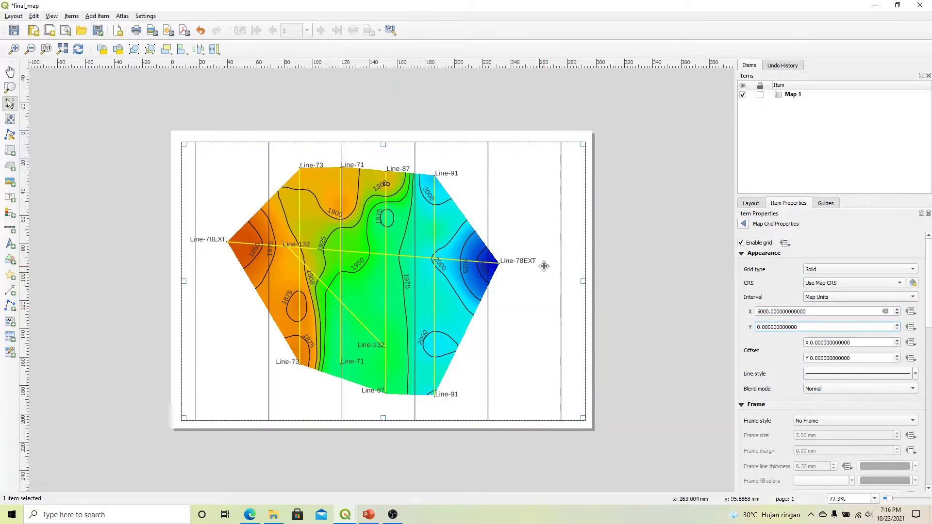
{"action": "double_click", "coordinate": [772, 322]}
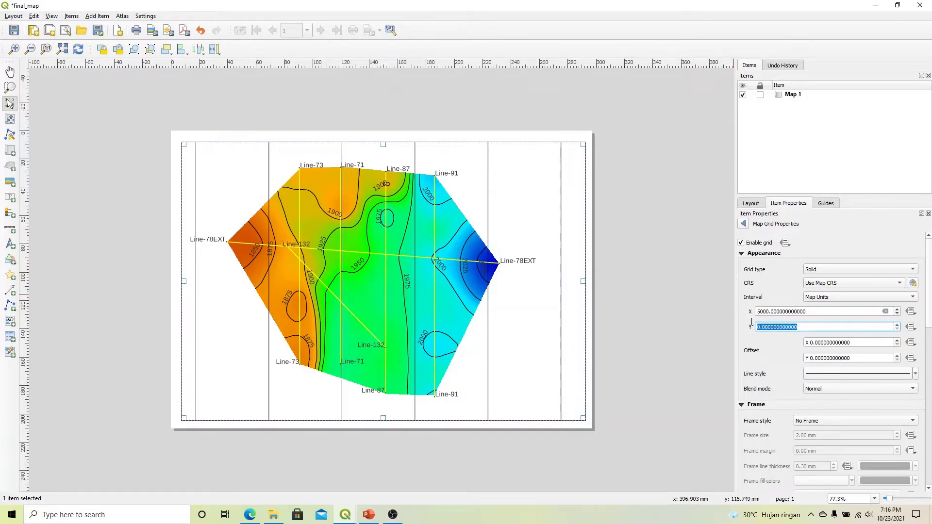
{"action": "type", "text": "50"}
{"action": "key", "text": "Return"}
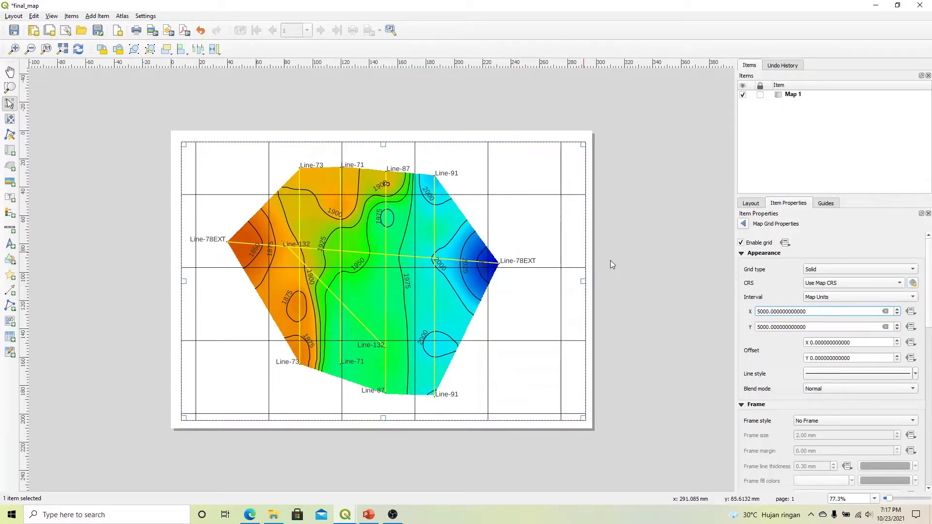
- Change the map grid's type to Cross
{"action": "left_click", "coordinate": [817, 270]}
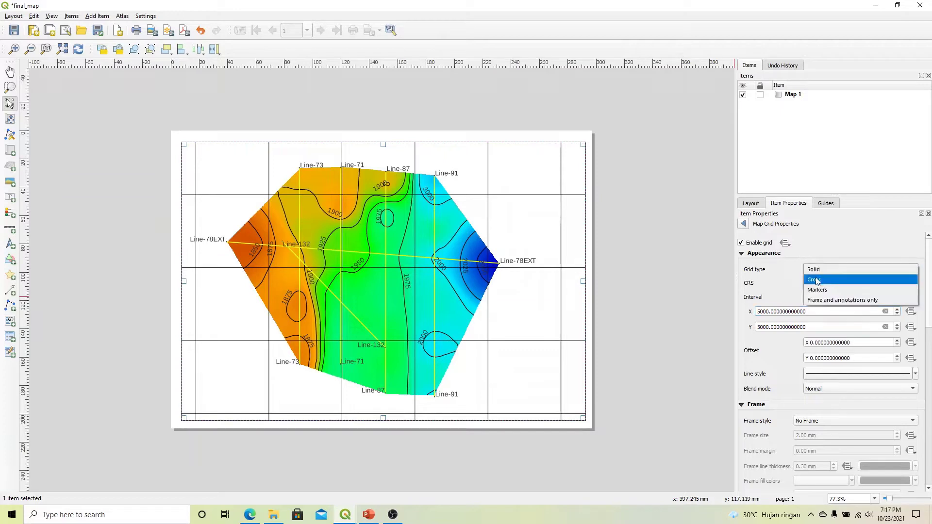
{"action": "left_click", "coordinate": [816, 279]}
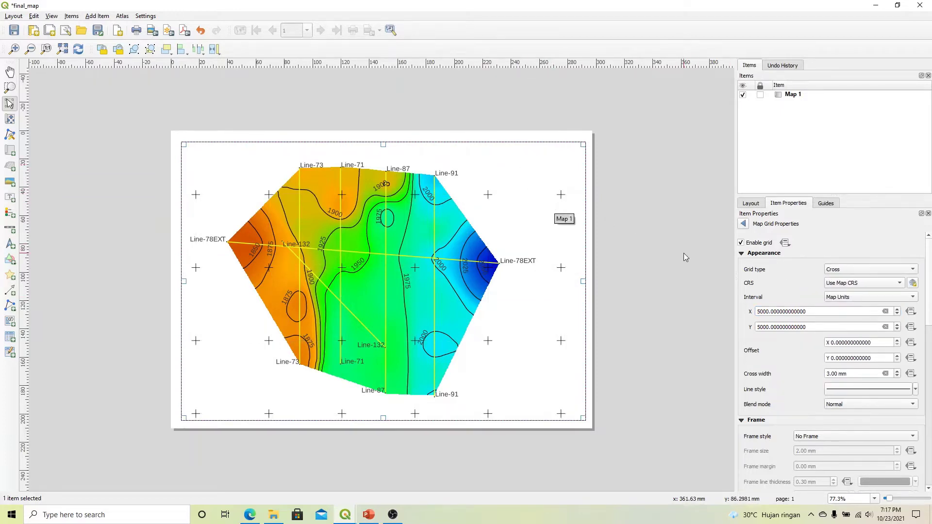
{"action": "scroll", "coordinate": [911, 276], "scroll_direction": "down", "scroll_amount": 4}
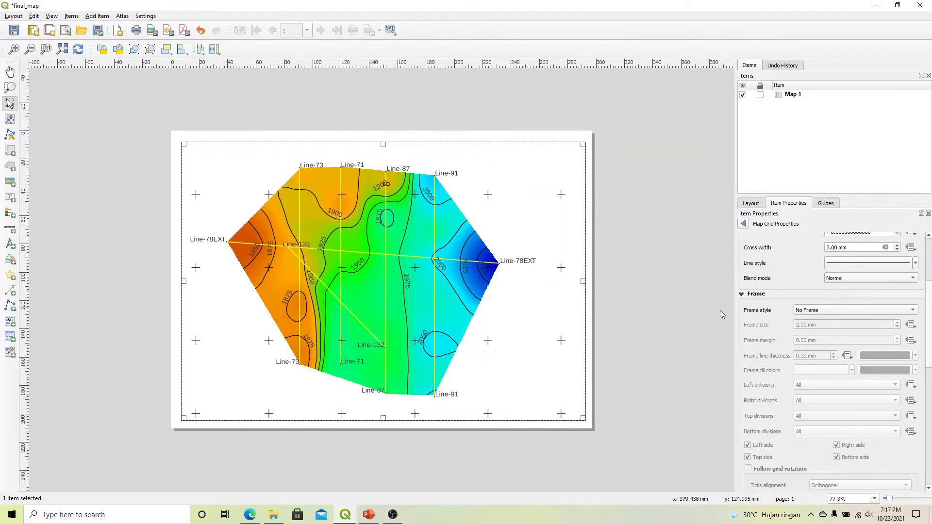
{"action": "left_click_drag", "start_coordinate": [930, 295], "coordinate": [930, 279]}
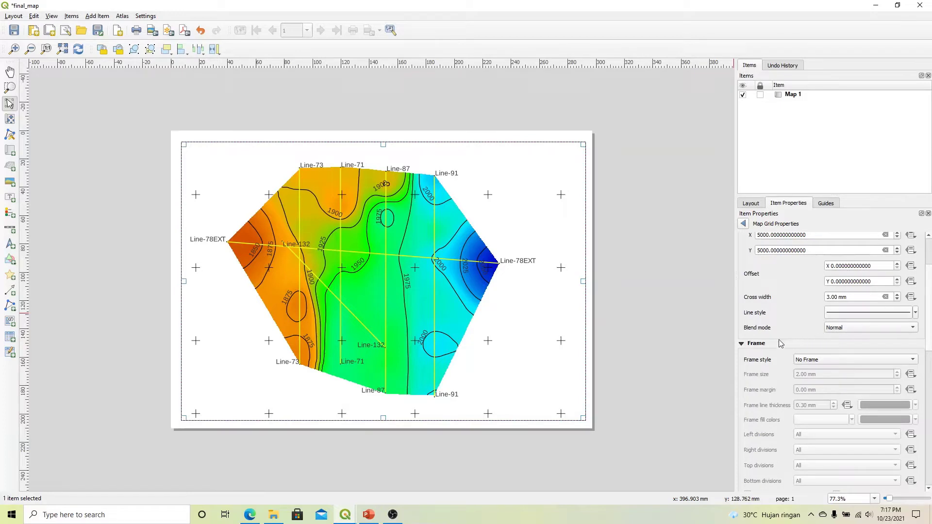
- Try the Interior Ticks and Zebra frame styles for the map grid, settling on Interior Ticks
{"action": "left_click", "coordinate": [820, 364]}
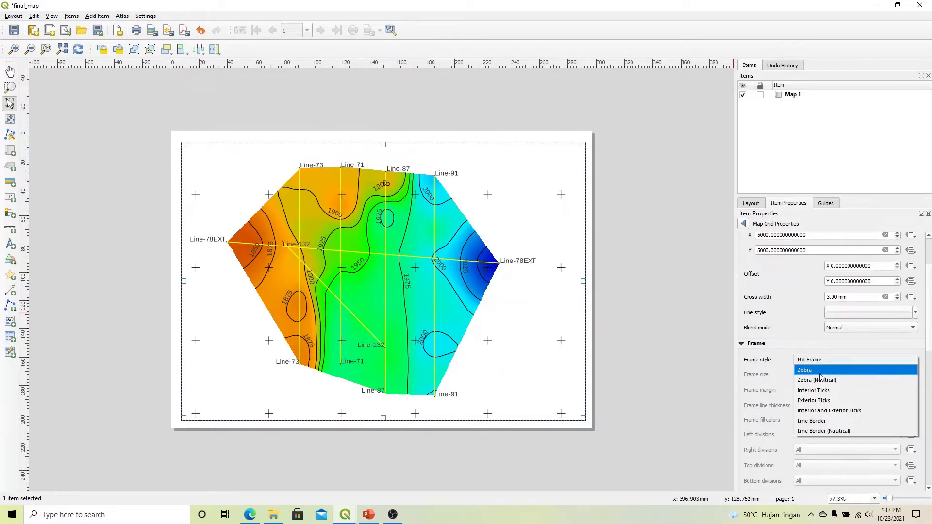
{"action": "left_click", "coordinate": [820, 390]}
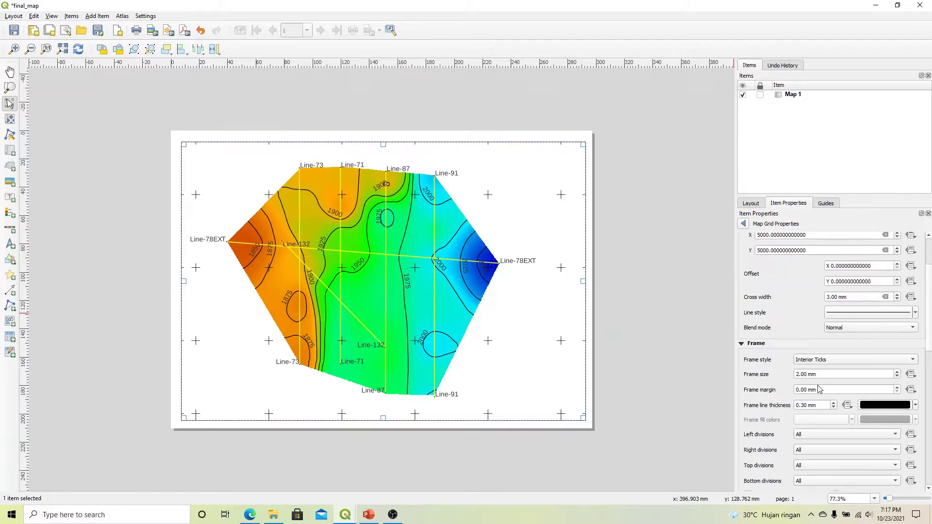
{"action": "left_click", "coordinate": [820, 361]}
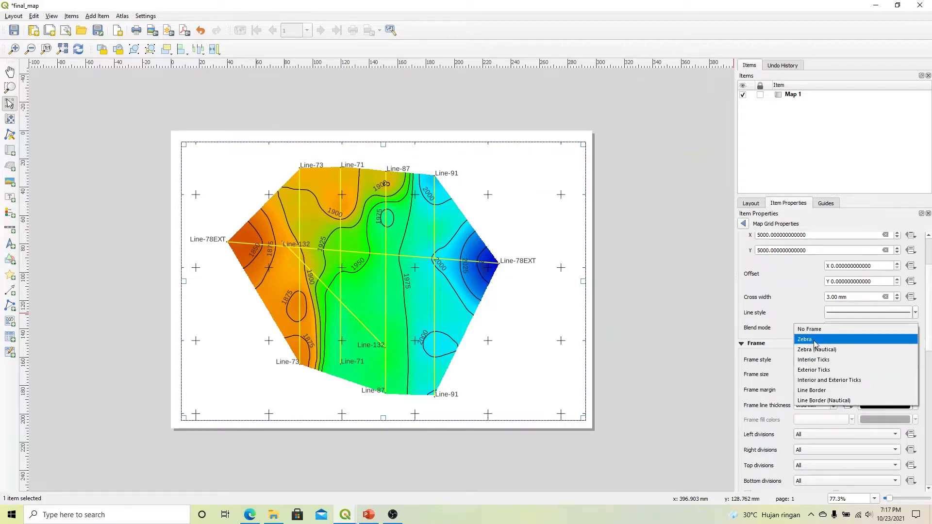
{"action": "left_click", "coordinate": [815, 340]}
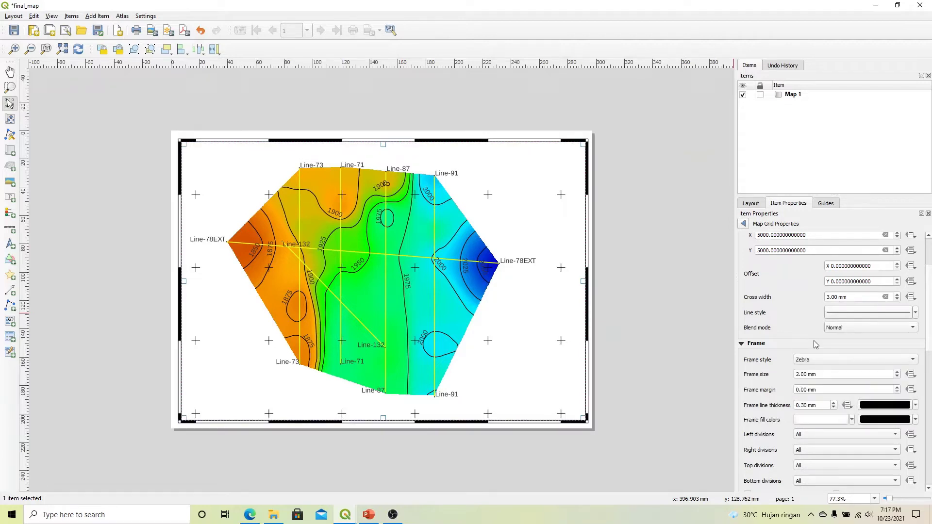
{"action": "left_click", "coordinate": [816, 361]}
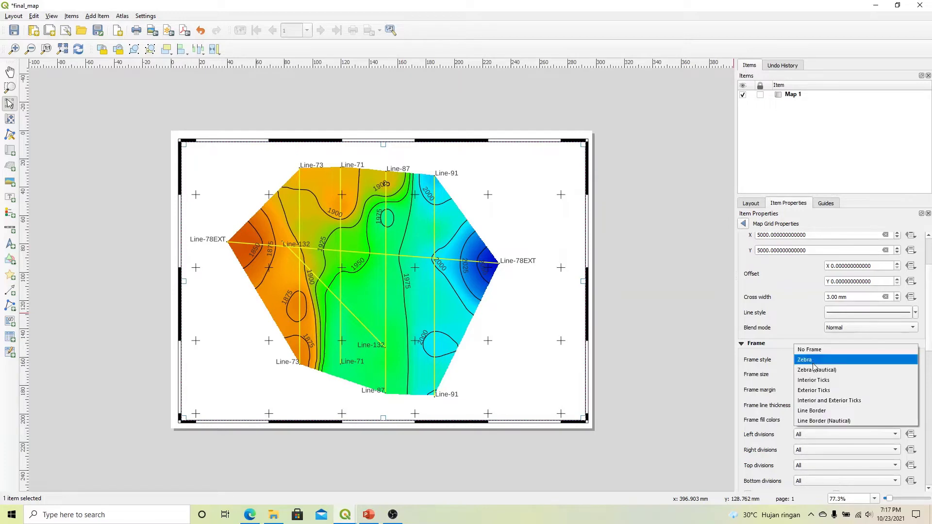
{"action": "left_click", "coordinate": [814, 384]}
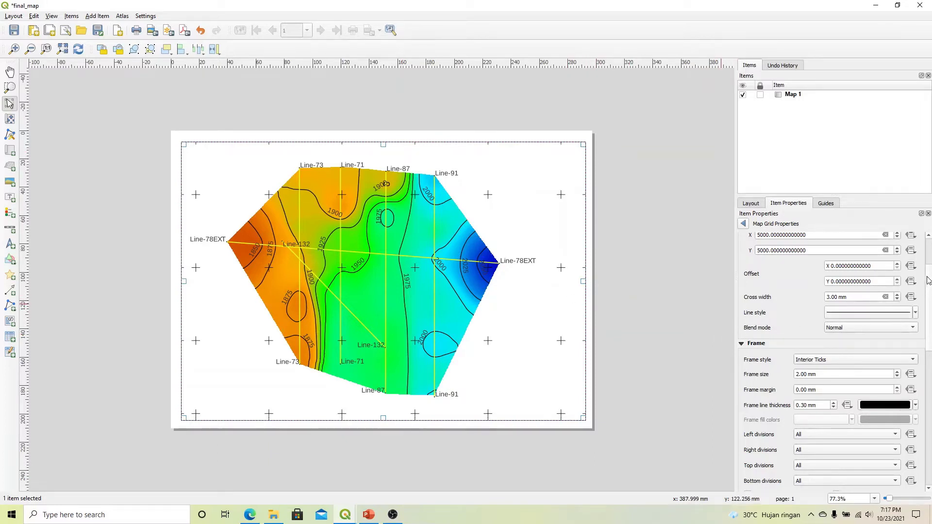
- Enable Draw Coordinates for the map grid
{"action": "left_click_drag", "start_coordinate": [929, 279], "coordinate": [929, 383]}
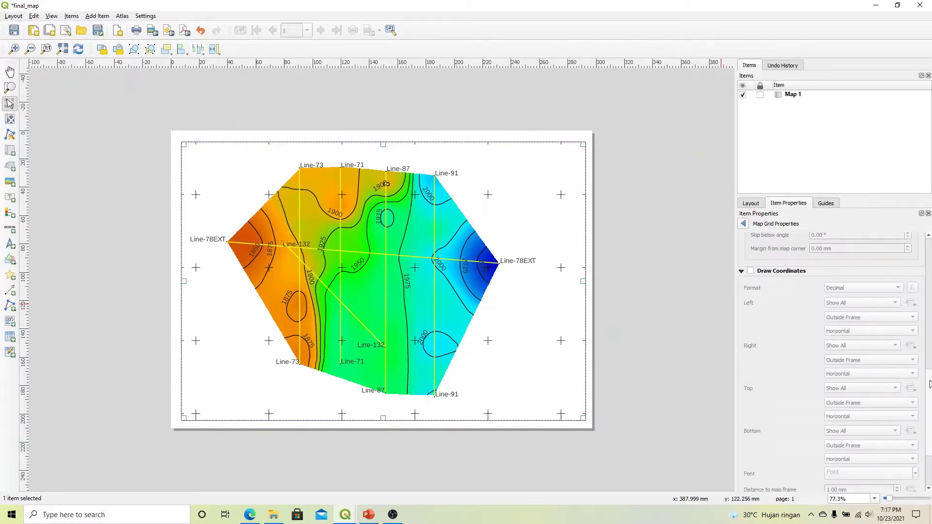
{"action": "left_click", "coordinate": [751, 272]}
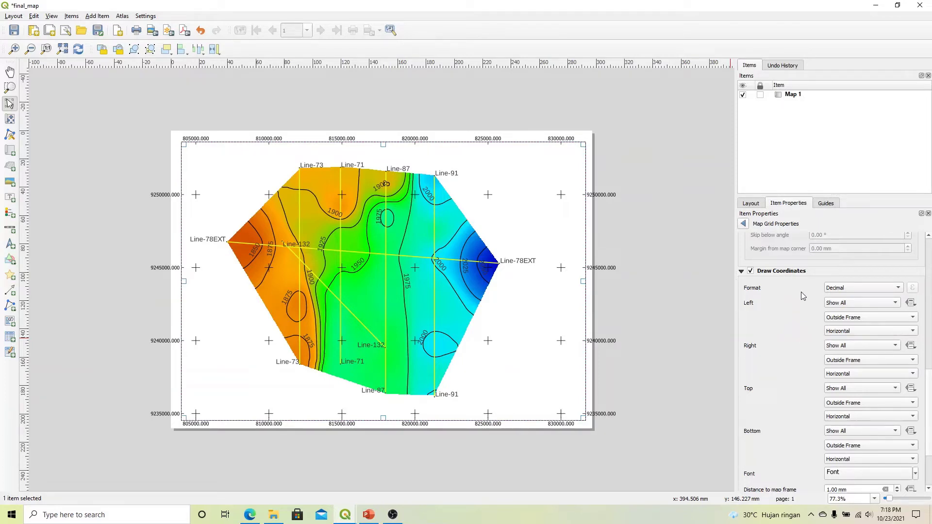
- Place the grid coordinates inside the frame on the left, right, top and bottom sides of the map
{"action": "left_click", "coordinate": [859, 319]}
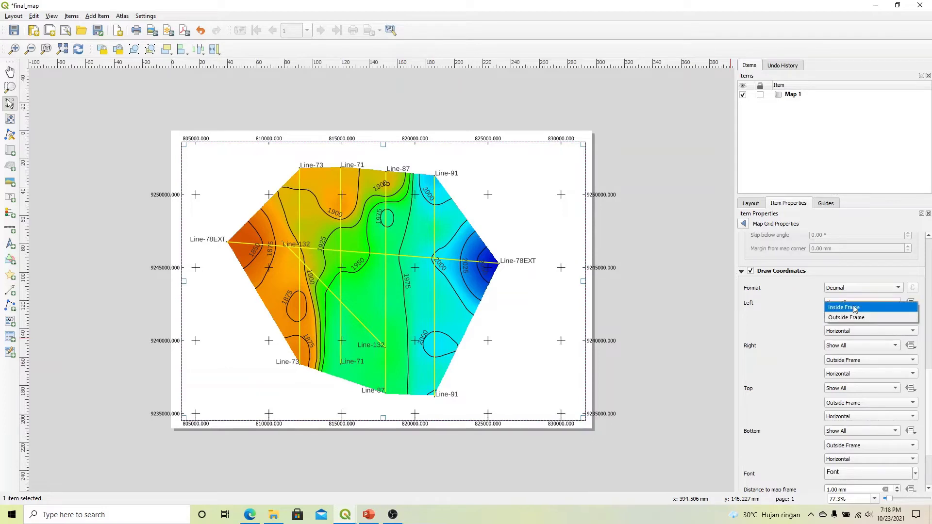
{"action": "left_click", "coordinate": [855, 308]}
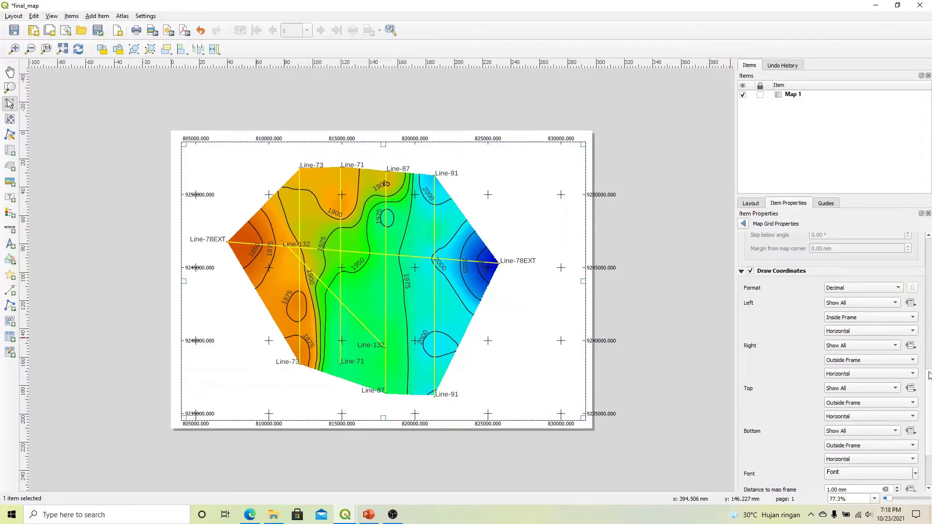
{"action": "left_click_drag", "start_coordinate": [929, 376], "coordinate": [928, 401]}
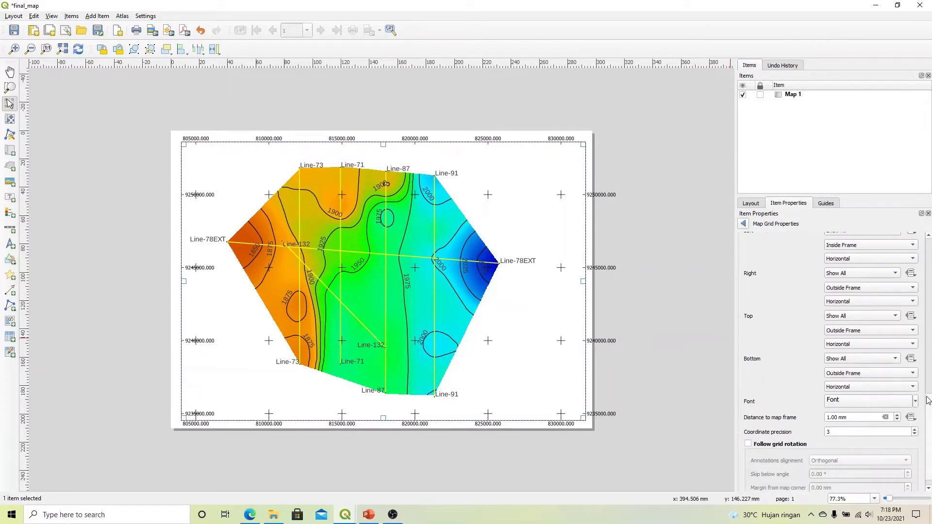
{"action": "left_click", "coordinate": [873, 288]}
{"action": "left_click", "coordinate": [863, 278]}
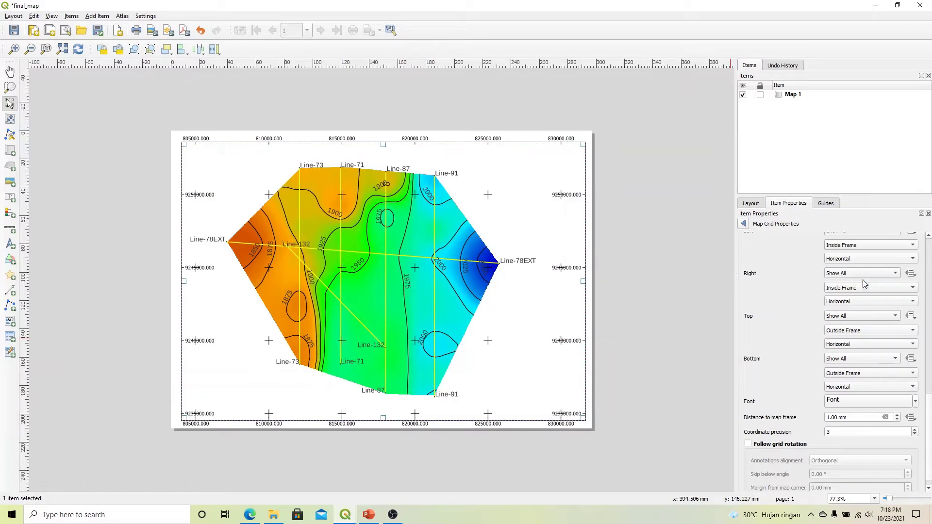
{"action": "left_click", "coordinate": [861, 335]}
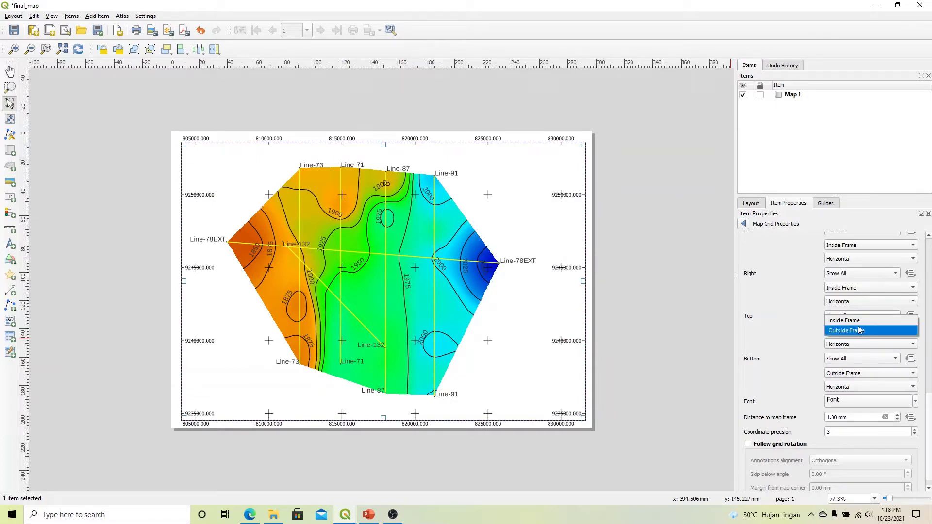
{"action": "left_click", "coordinate": [856, 321]}
{"action": "left_click", "coordinate": [862, 373]}
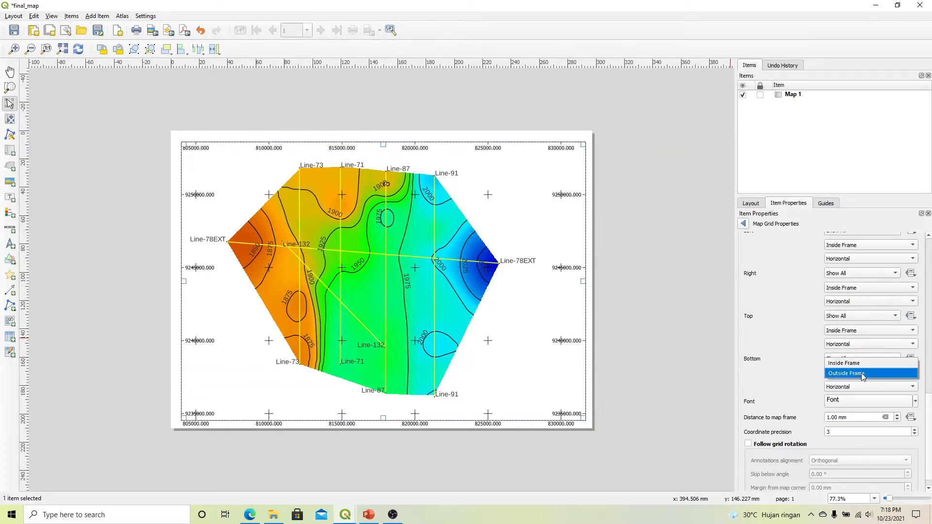
{"action": "left_click", "coordinate": [858, 364]}
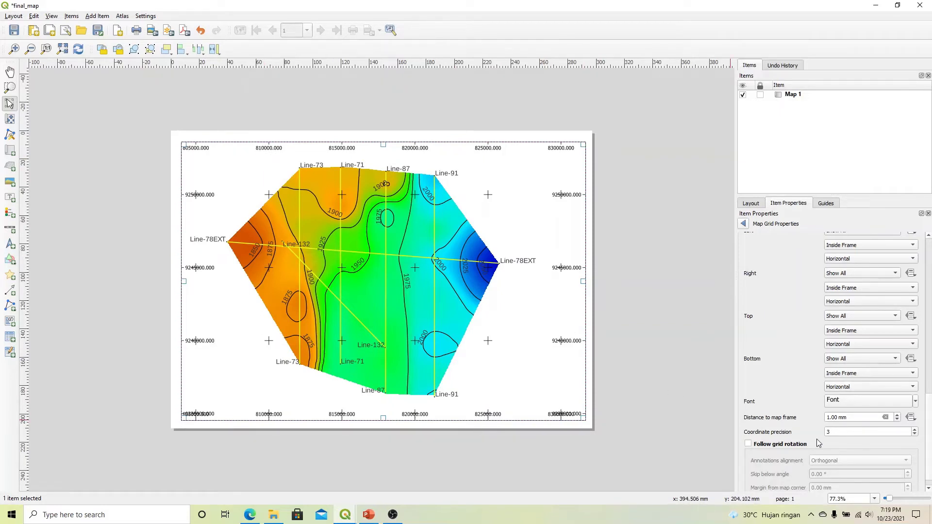
- Set the grid's coordinate precision to 1
{"action": "left_click", "coordinate": [834, 432]}
{"action": "type", "text": "1"}
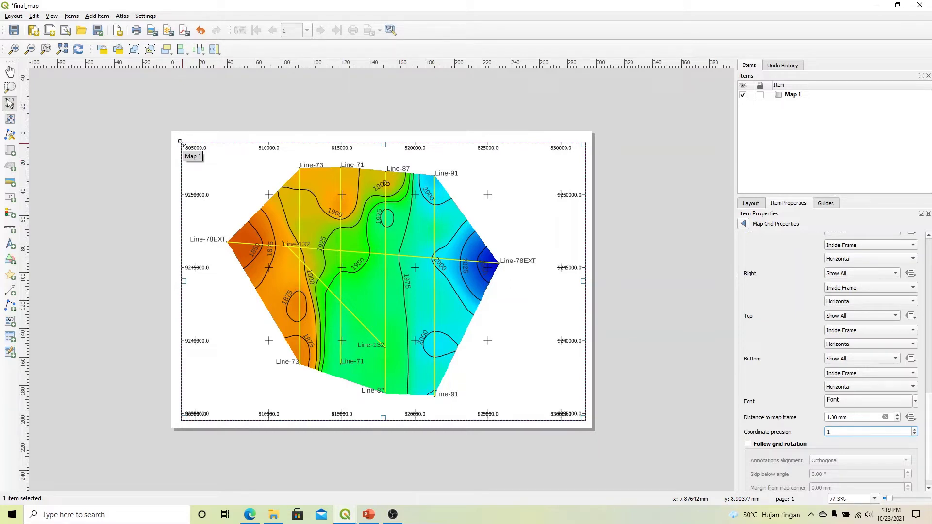
- Shrink the map item from its upper-left corner and reposition it on the page with white margins on all sides
{"action": "left_click_drag", "start_coordinate": [181, 143], "coordinate": [213, 166]}
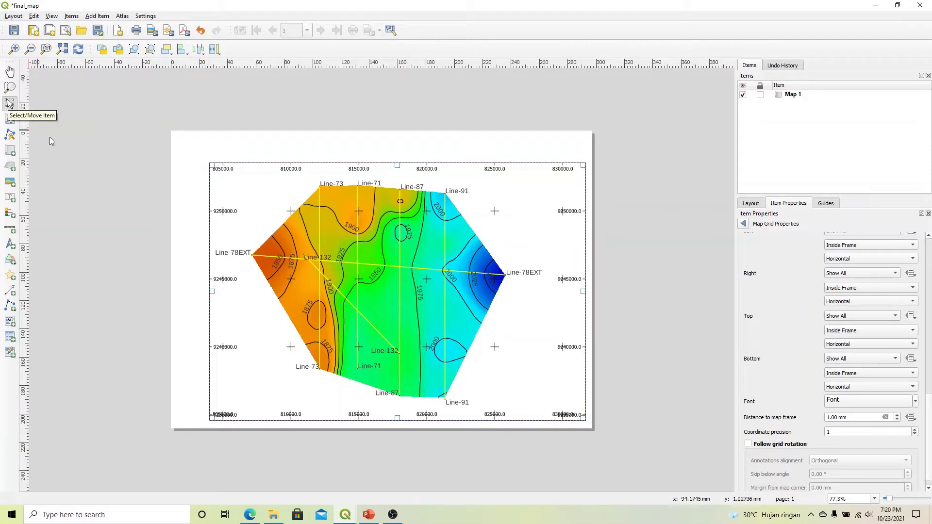
{"action": "left_click", "coordinate": [9, 104]}
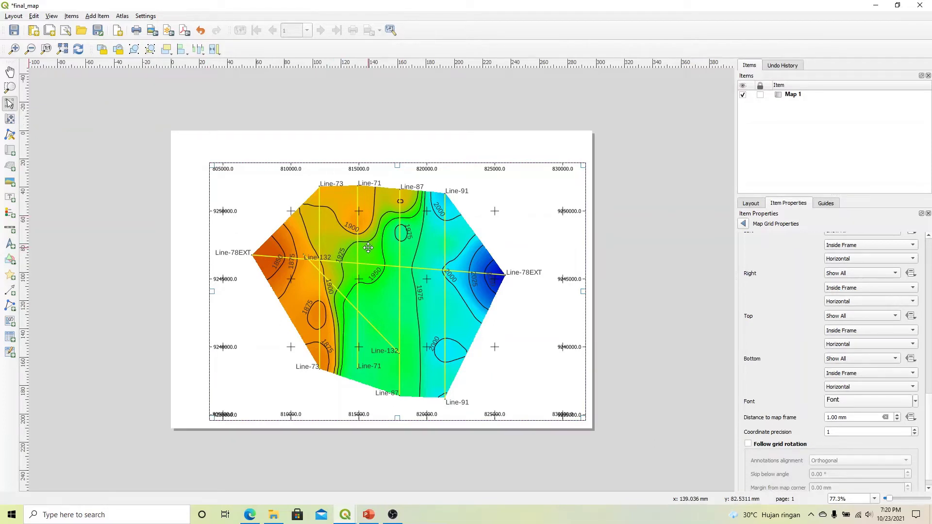
{"action": "left_click_drag", "start_coordinate": [369, 248], "coordinate": [352, 236]}
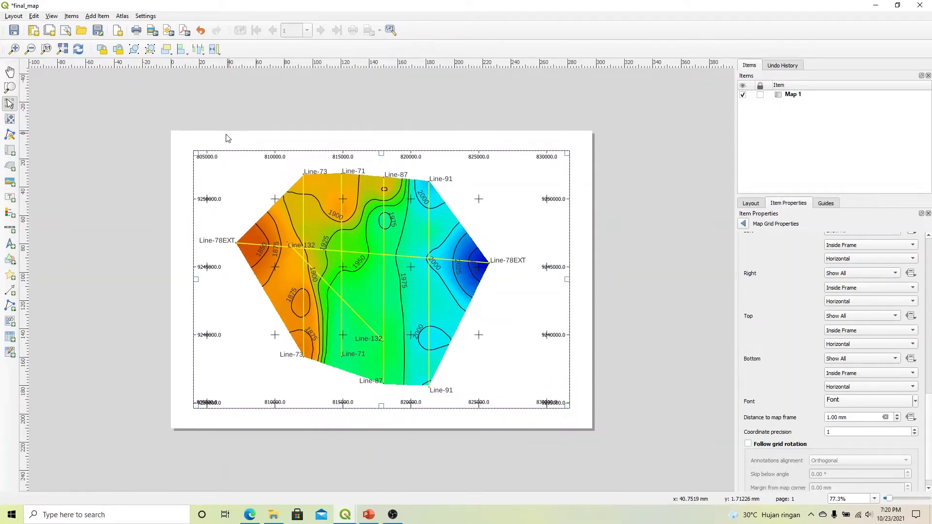
{"action": "left_click_drag", "start_coordinate": [193, 151], "coordinate": [212, 168]}
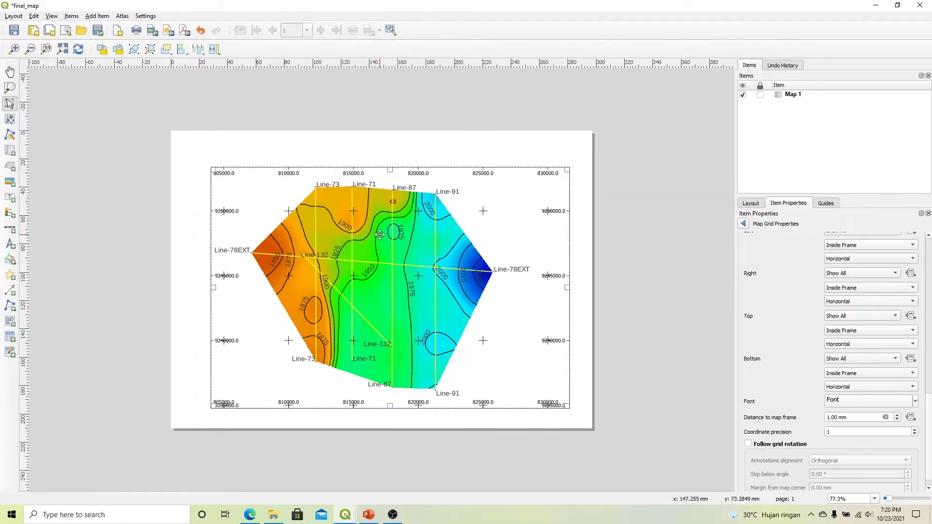
{"action": "left_click_drag", "start_coordinate": [379, 234], "coordinate": [368, 223]}
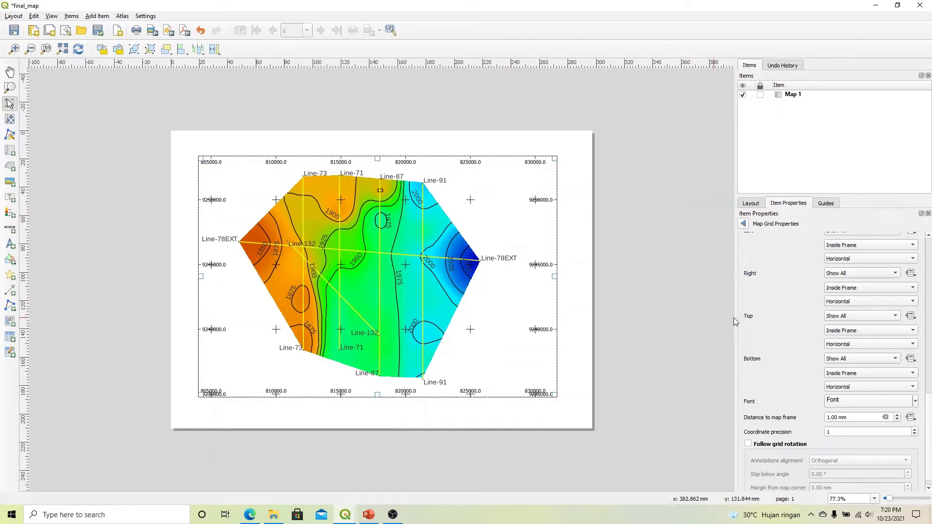
- Change the map grid's frame style to Exterior Ticks
{"action": "scroll", "coordinate": [928, 383], "scroll_direction": "up", "scroll_amount": 3}
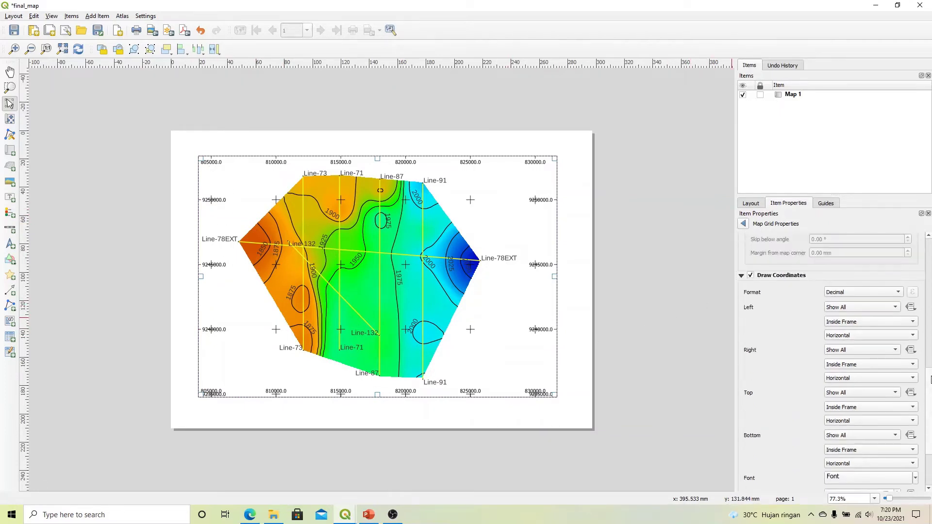
{"action": "left_click_drag", "start_coordinate": [931, 380], "coordinate": [931, 308]}
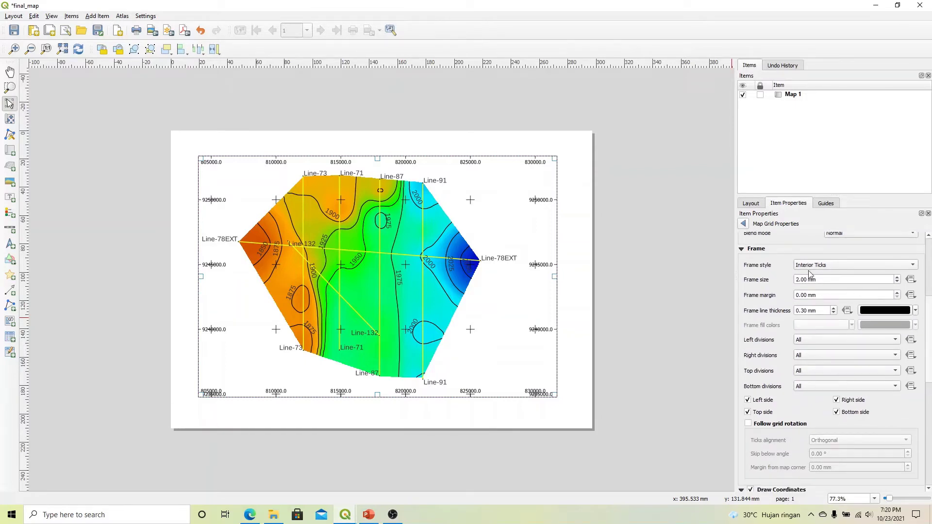
{"action": "left_click", "coordinate": [823, 267]}
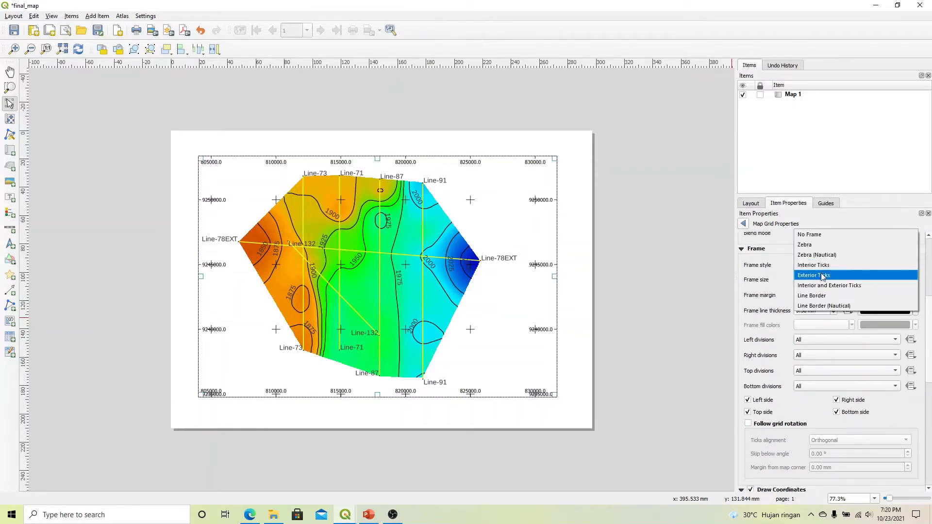
{"action": "left_click", "coordinate": [823, 276]}
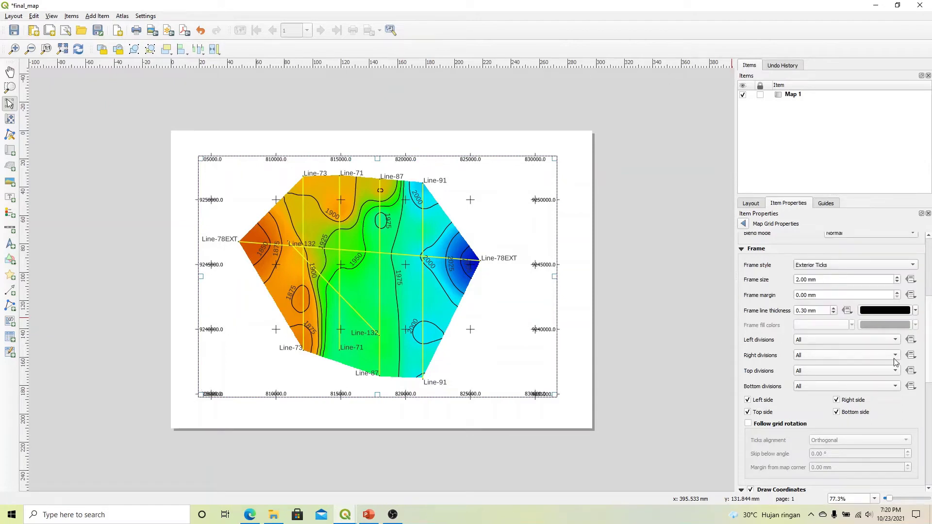
- Set the grid coordinates on the left, right, top and bottom sides to Outside Frame
{"action": "scroll", "coordinate": [903, 378], "scroll_direction": "down", "scroll_amount": 10}
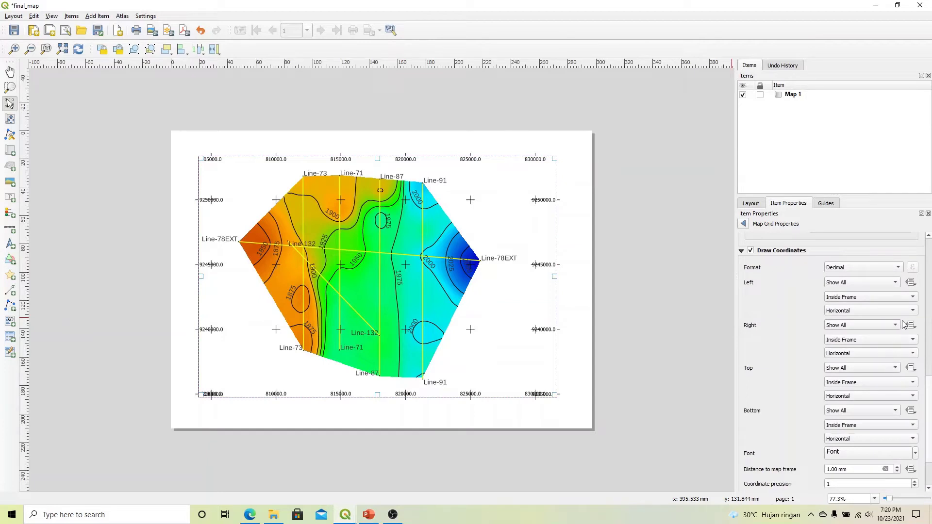
{"action": "left_click", "coordinate": [912, 298]}
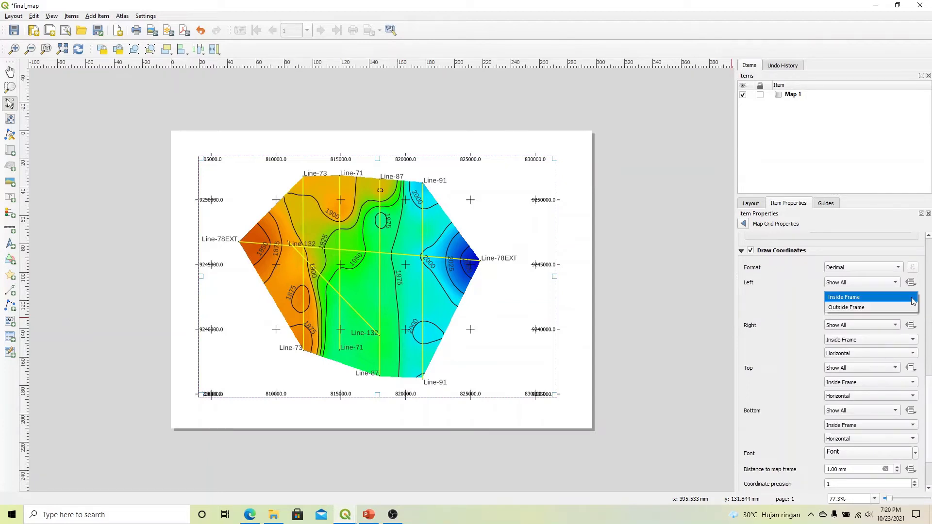
{"action": "left_click", "coordinate": [870, 305]}
{"action": "left_click", "coordinate": [866, 341]}
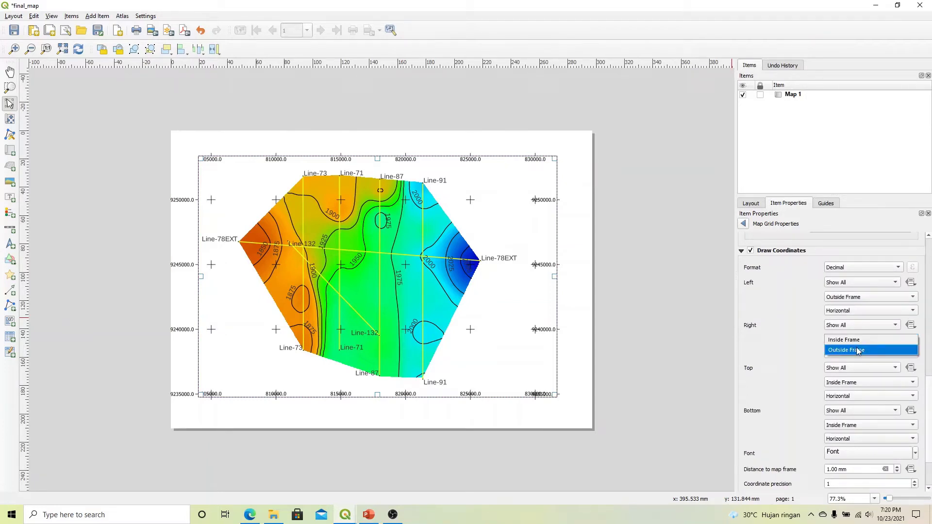
{"action": "left_click", "coordinate": [857, 349]}
{"action": "left_click", "coordinate": [858, 383]}
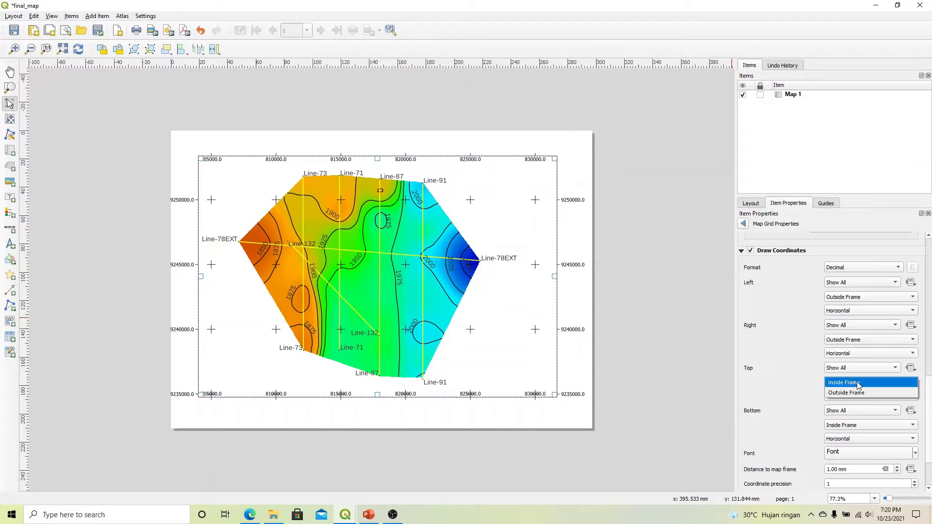
{"action": "left_click", "coordinate": [851, 394]}
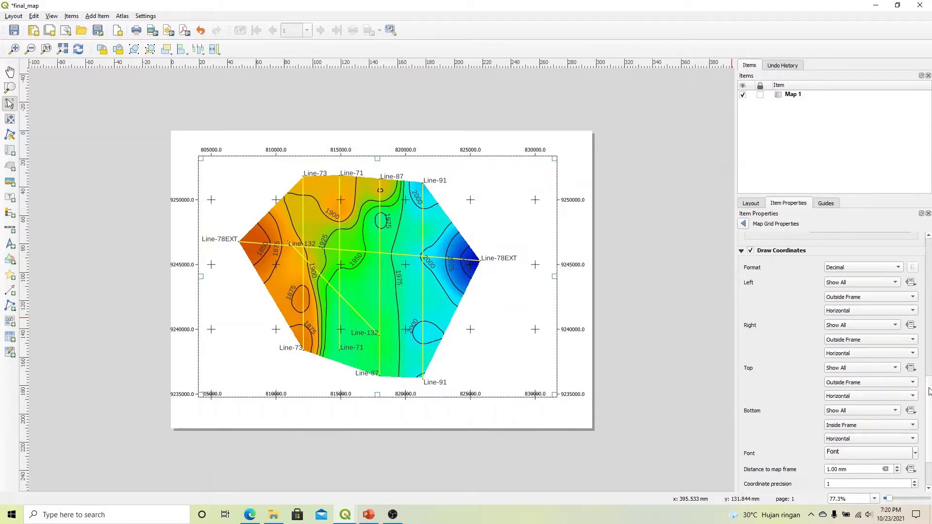
{"action": "scroll", "coordinate": [929, 415], "scroll_direction": "down", "scroll_amount": 2}
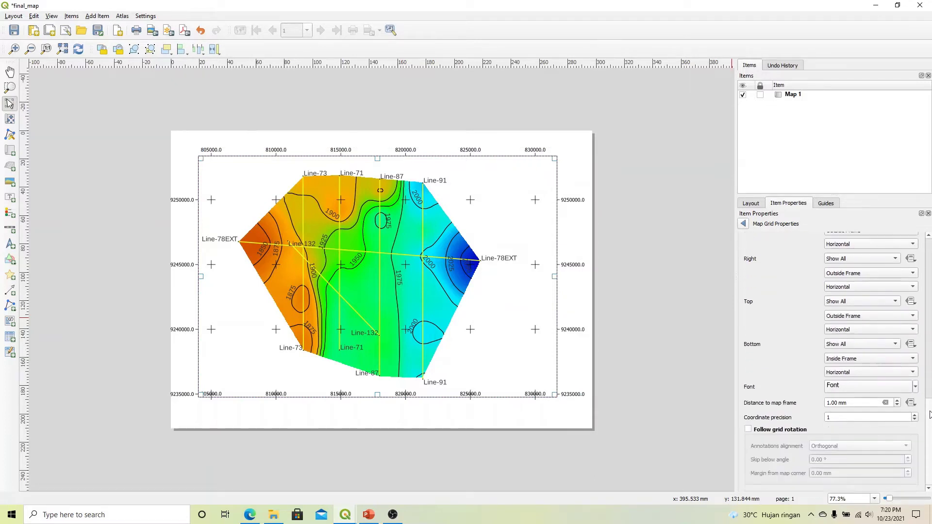
{"action": "left_click", "coordinate": [855, 358]}
{"action": "left_click", "coordinate": [853, 370]}
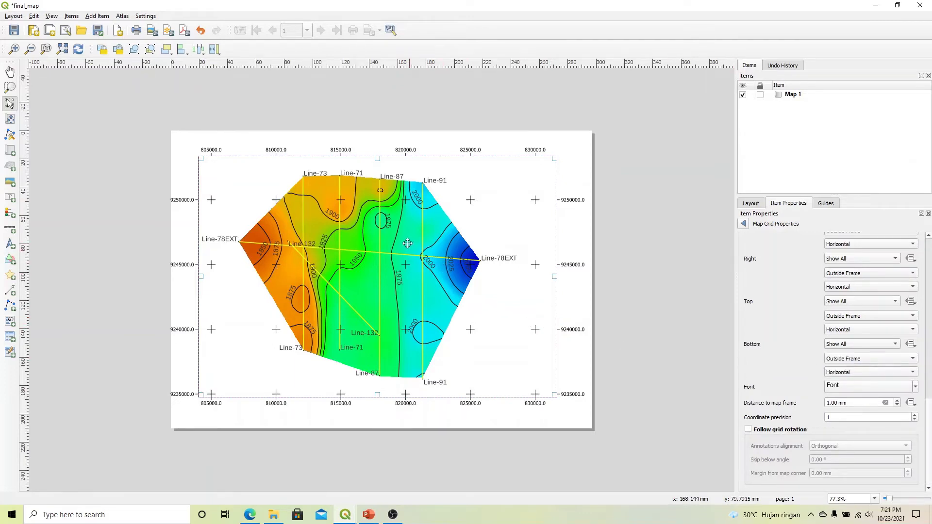
- Nudge the map item slightly right to centre it on the page, and shift the map content rightward within its frame
{"action": "left_click_drag", "start_coordinate": [394, 237], "coordinate": [400, 237]}
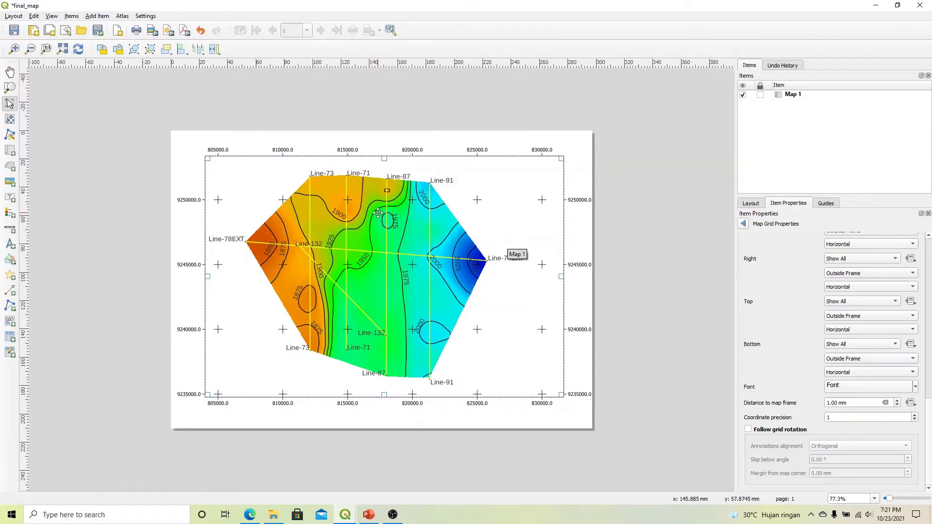
{"action": "left_click", "coordinate": [6, 120]}
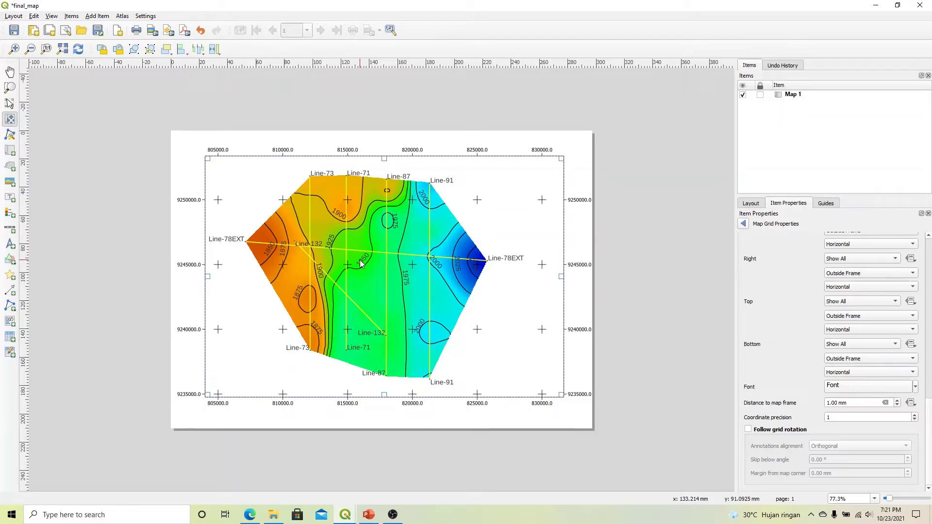
{"action": "left_click_drag", "start_coordinate": [361, 263], "coordinate": [406, 265]}
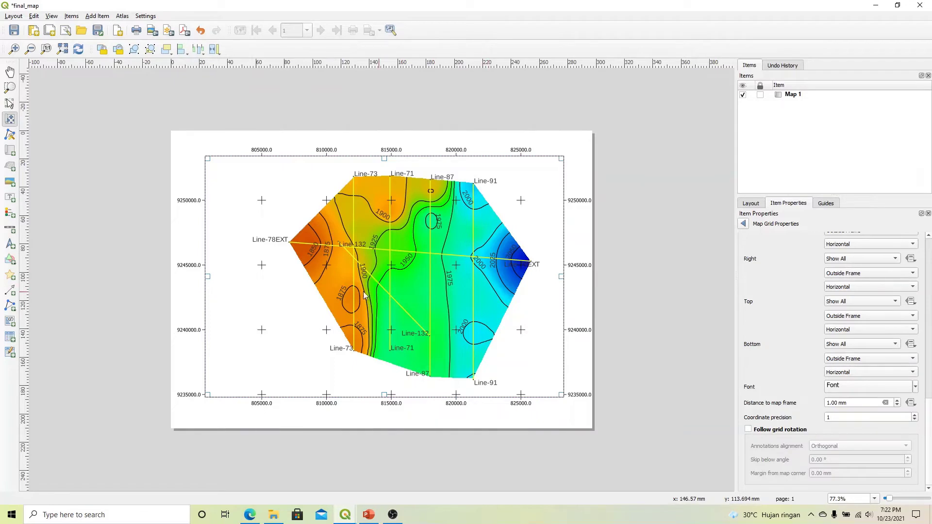
- Shift the map content slightly downward within its frame
{"action": "left_click", "coordinate": [10, 119]}
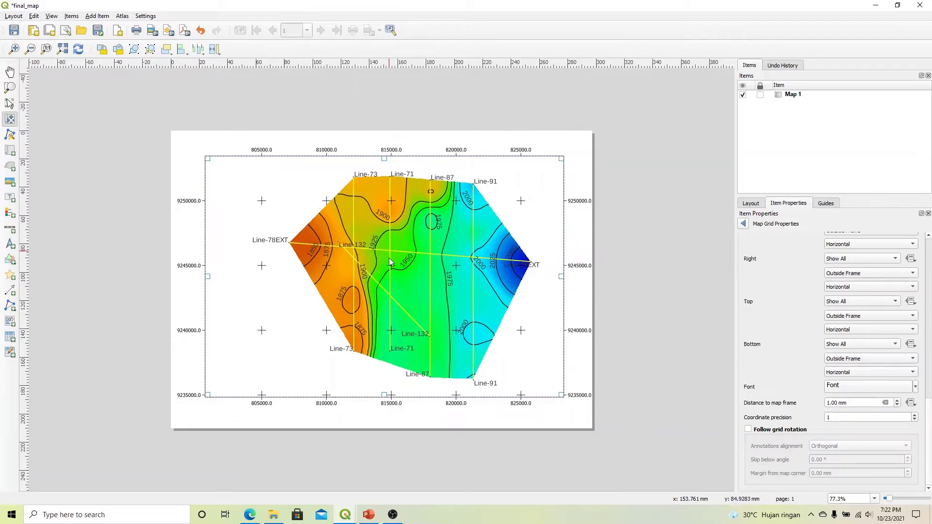
{"action": "left_click_drag", "start_coordinate": [390, 255], "coordinate": [391, 262]}
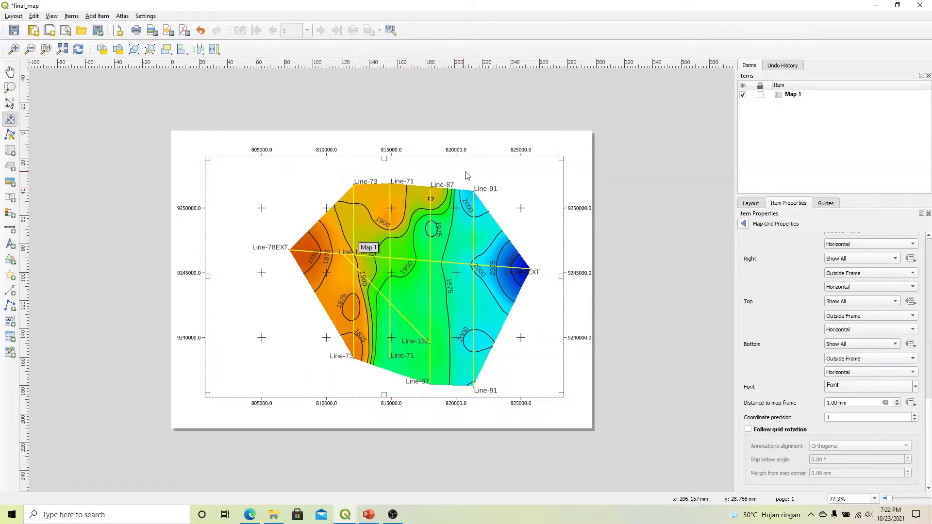
- Add a label near the map's upper edge and shrink its oversized box to a small title-sized rectangle
{"action": "left_click", "coordinate": [97, 16]}
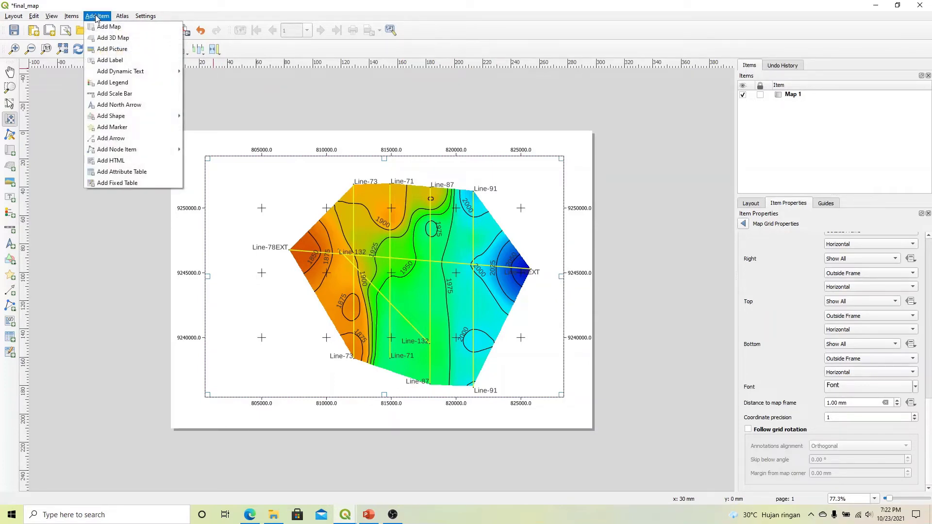
{"action": "left_click", "coordinate": [101, 61]}
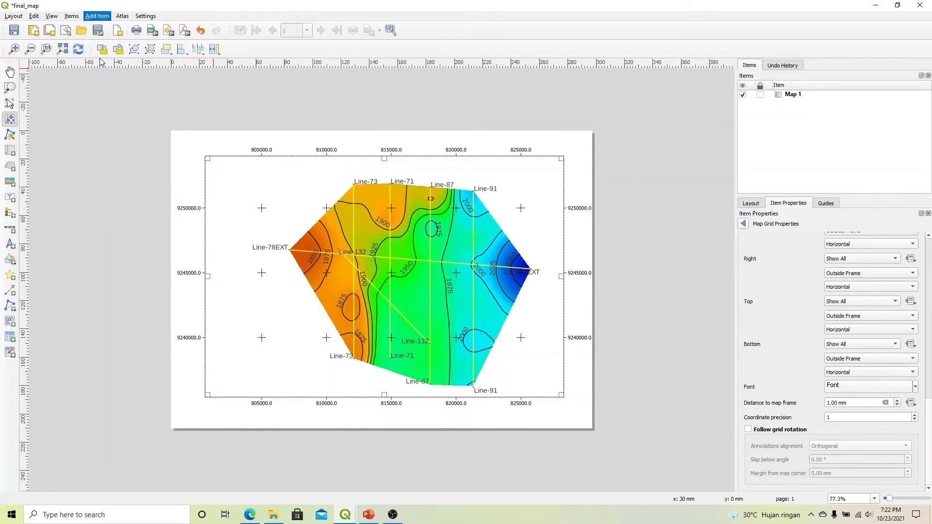
{"action": "left_click", "coordinate": [370, 165]}
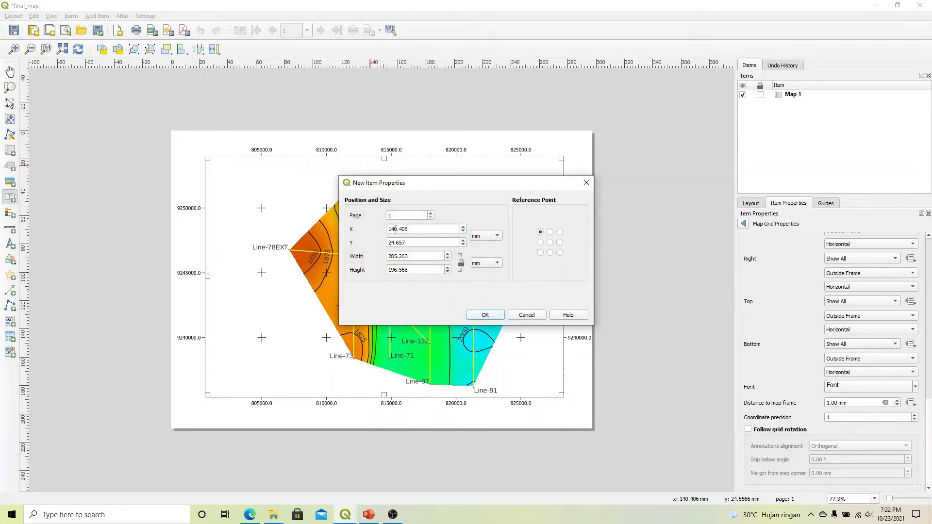
{"action": "left_click", "coordinate": [494, 316]}
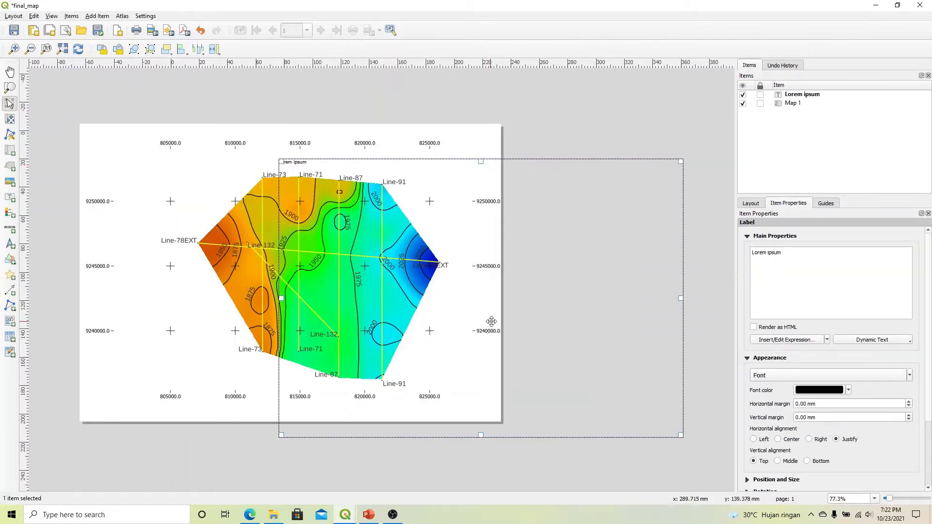
{"action": "left_click_drag", "start_coordinate": [680, 436], "coordinate": [432, 191]}
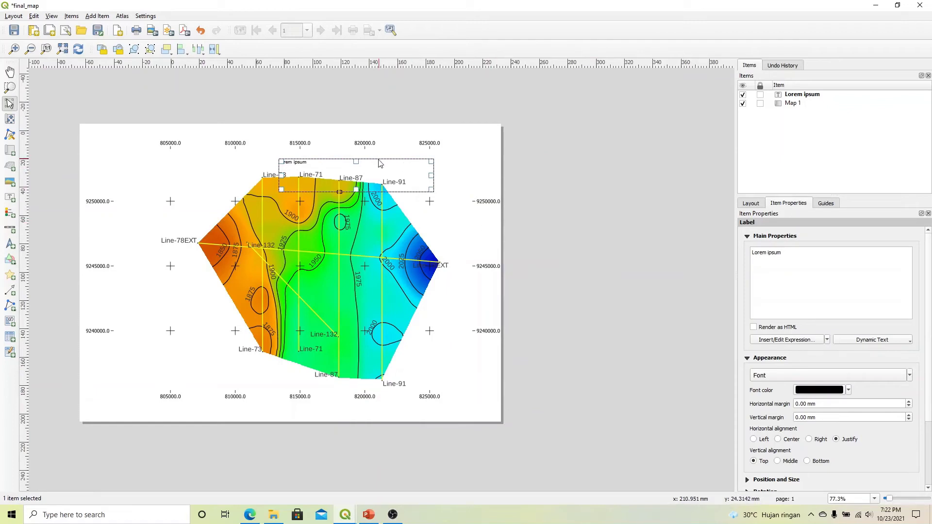
- Move the label up and to the left, into the blank area above the coloured contour map
{"action": "left_click", "coordinate": [439, 184]}
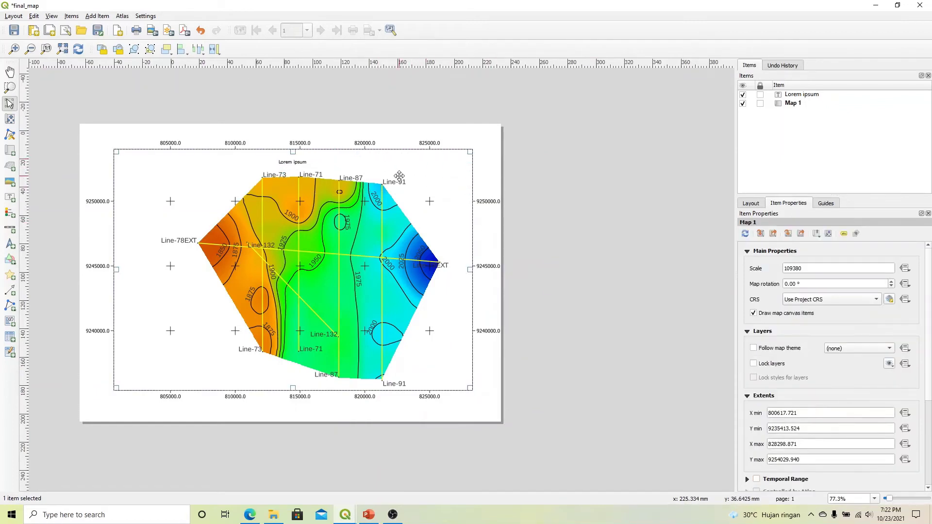
{"action": "left_click", "coordinate": [389, 179]}
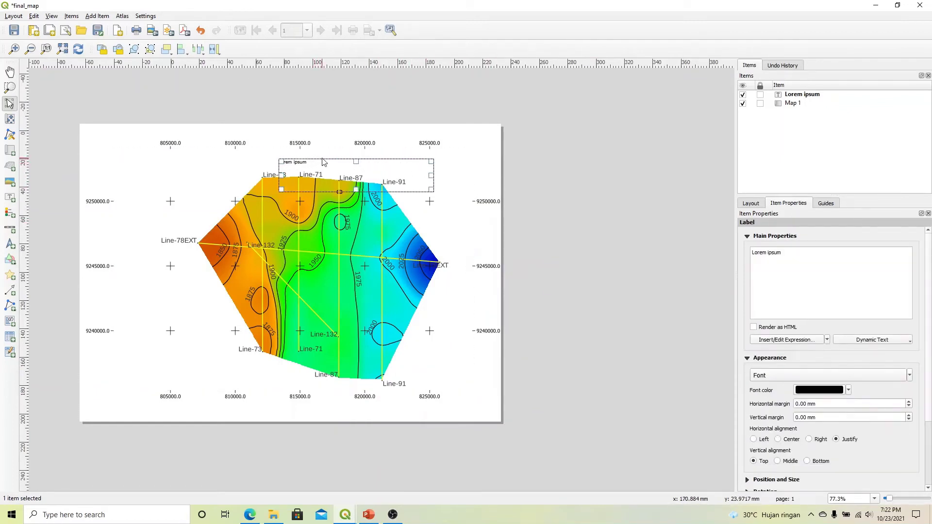
{"action": "left_click_drag", "start_coordinate": [318, 165], "coordinate": [286, 154]}
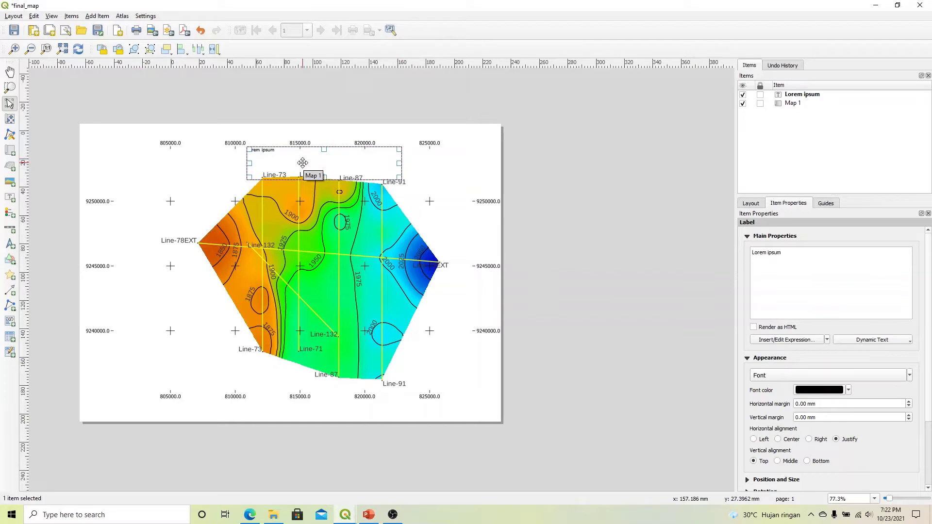
- Replace the label's placeholder text with "Time Structure Map"
{"action": "left_click", "coordinate": [796, 96]}
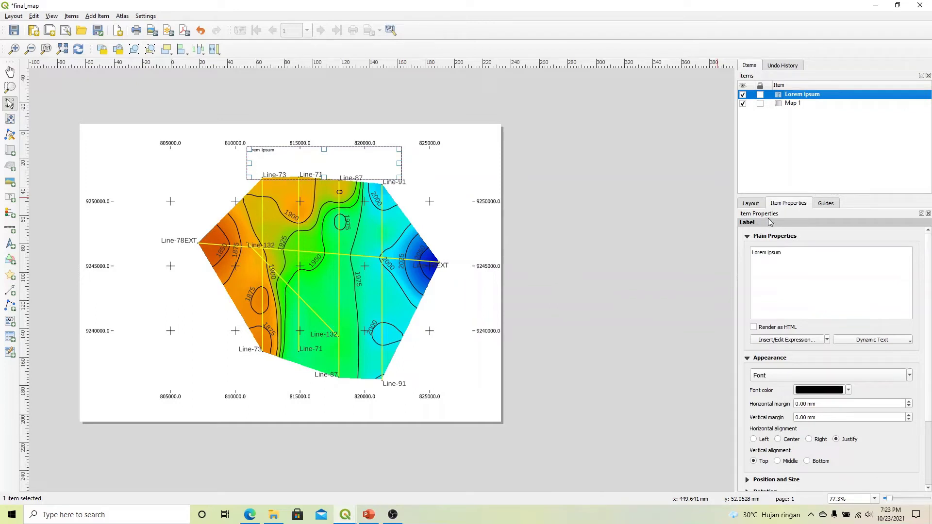
{"action": "left_click", "coordinate": [790, 254]}
{"action": "left_click_drag", "start_coordinate": [780, 254], "coordinate": [753, 252]}
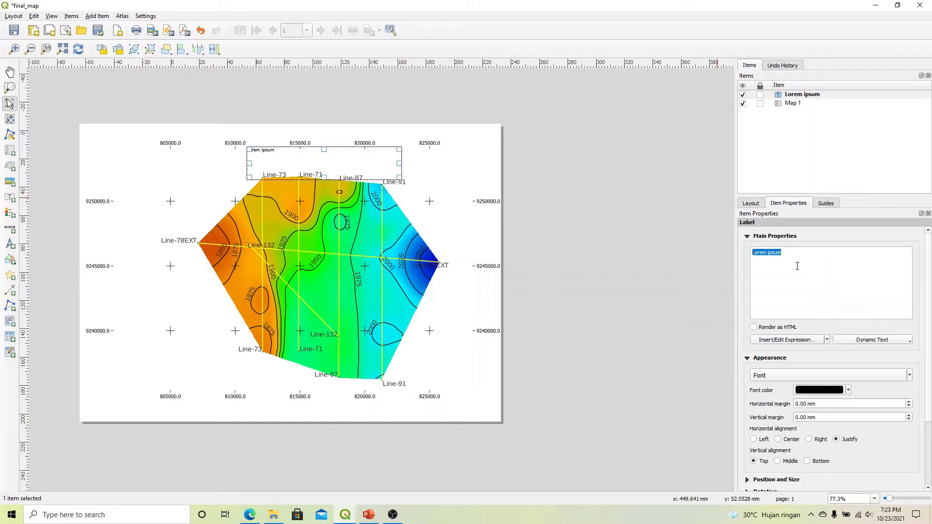
{"action": "type", "text": "P"}
{"action": "key", "text": "BackSpace"}
{"action": "type", "text": "Time Structure Map"}
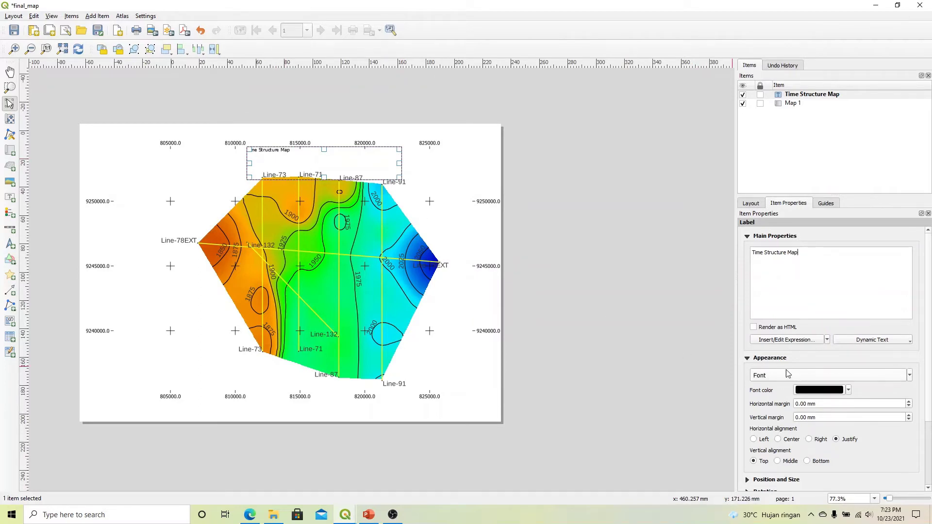
- Set the title label's font to Arial Black at size 28
{"action": "left_click", "coordinate": [867, 375]}
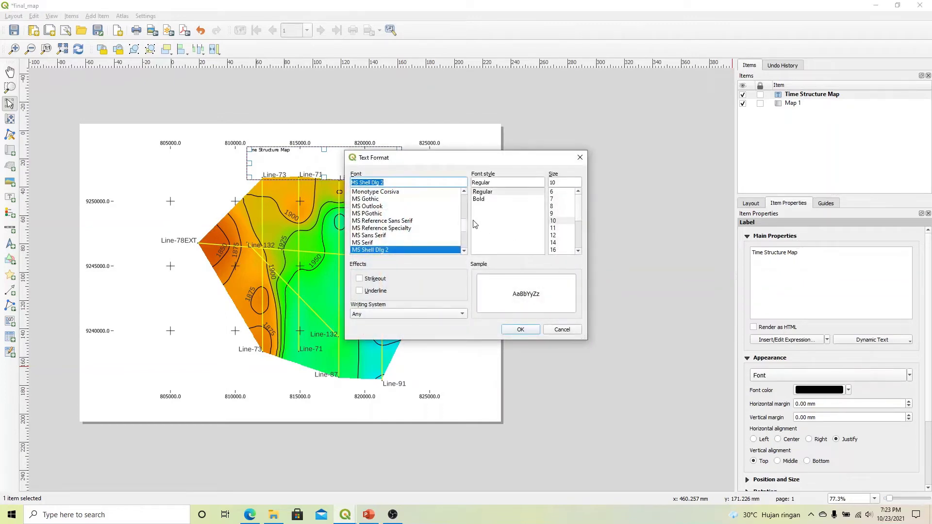
{"action": "left_click_drag", "start_coordinate": [464, 222], "coordinate": [467, 196]}
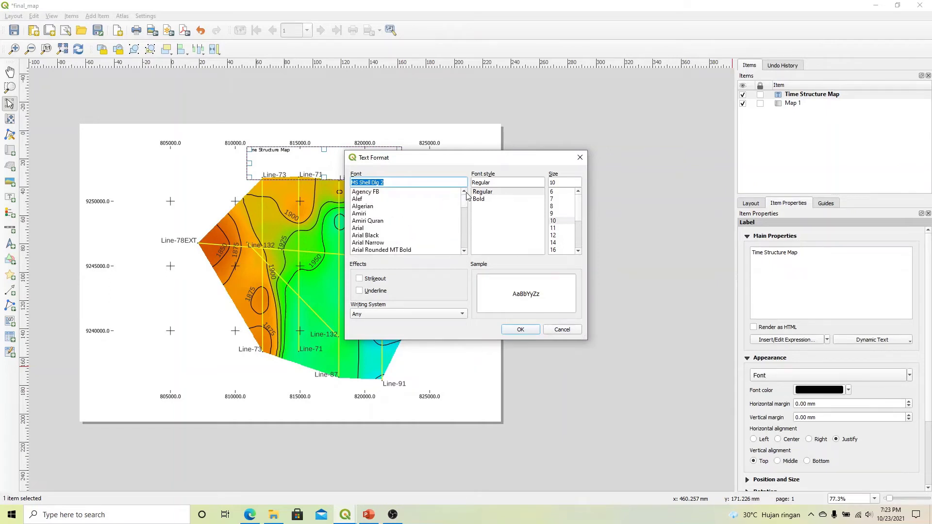
{"action": "left_click", "coordinate": [365, 236]}
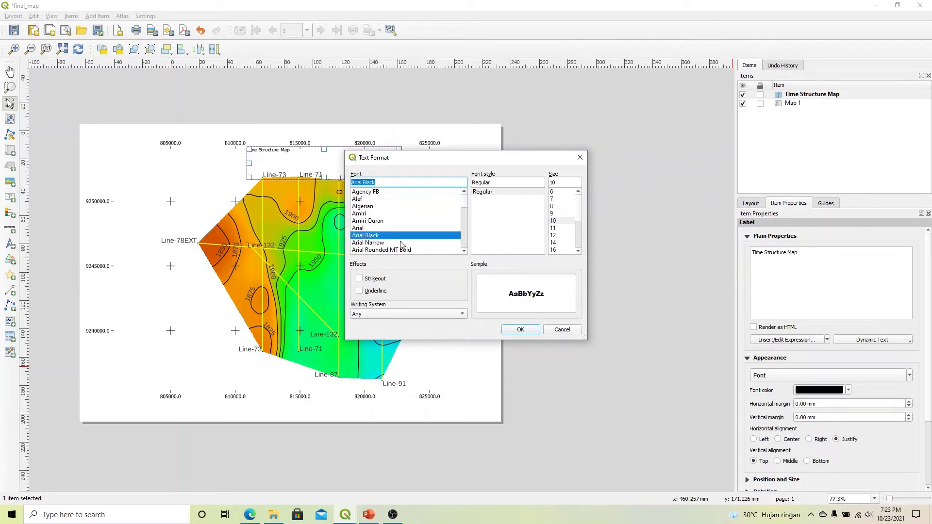
{"action": "left_click", "coordinate": [578, 252]}
{"action": "left_click", "coordinate": [578, 252]}
{"action": "left_click", "coordinate": [578, 252]}
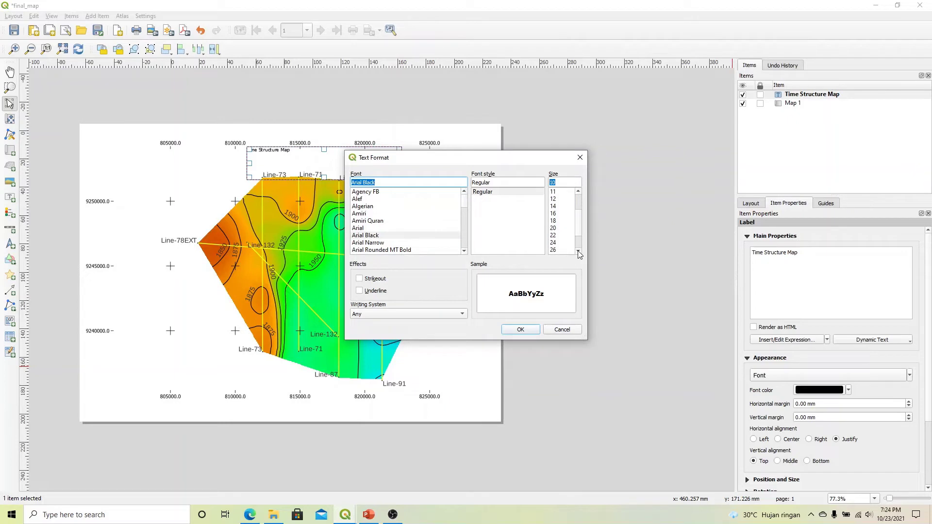
{"action": "left_click", "coordinate": [579, 252]}
{"action": "left_click", "coordinate": [578, 251]}
{"action": "left_click", "coordinate": [579, 252]}
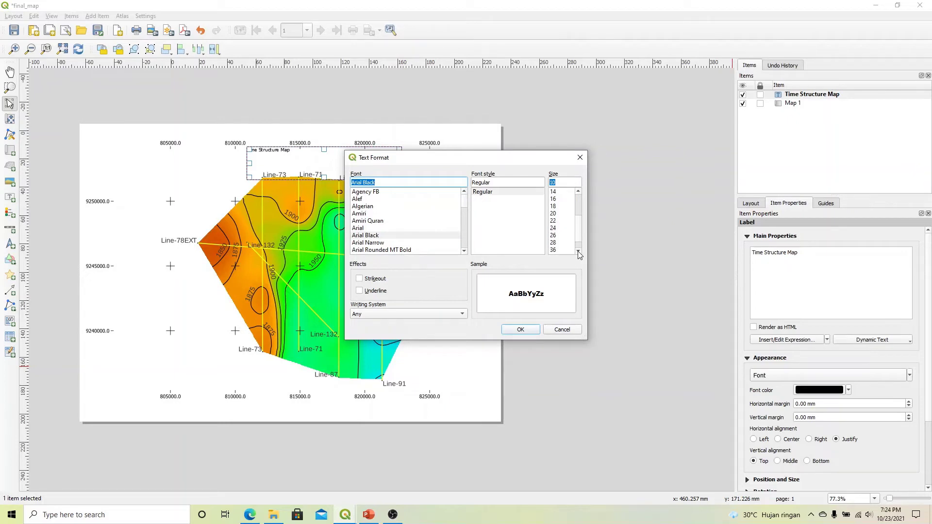
{"action": "left_click", "coordinate": [555, 243]}
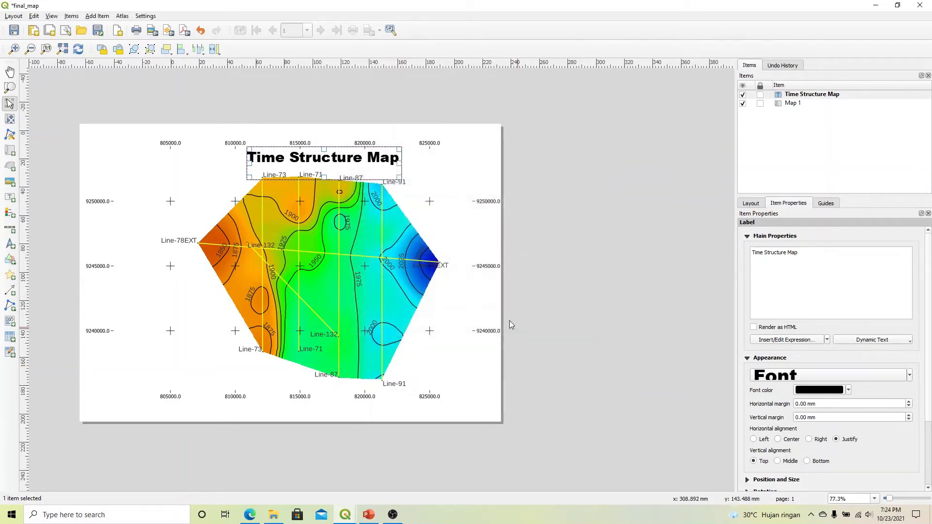
{"action": "left_click", "coordinate": [520, 330]}
- Reposition the "Time Structure Map" title so it sits centred above the map
{"action": "left_click_drag", "start_coordinate": [331, 161], "coordinate": [294, 164]}
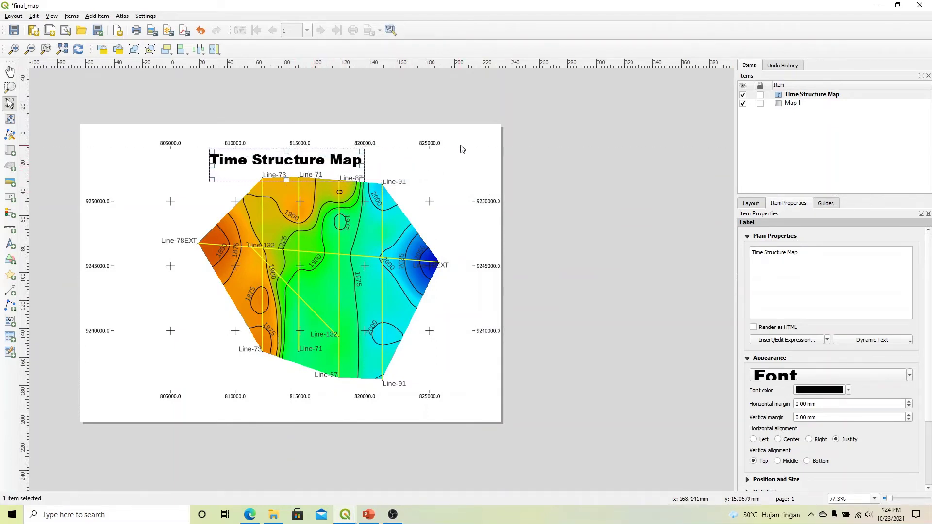
{"action": "left_click", "coordinate": [476, 155]}
{"action": "left_click", "coordinate": [392, 248]}
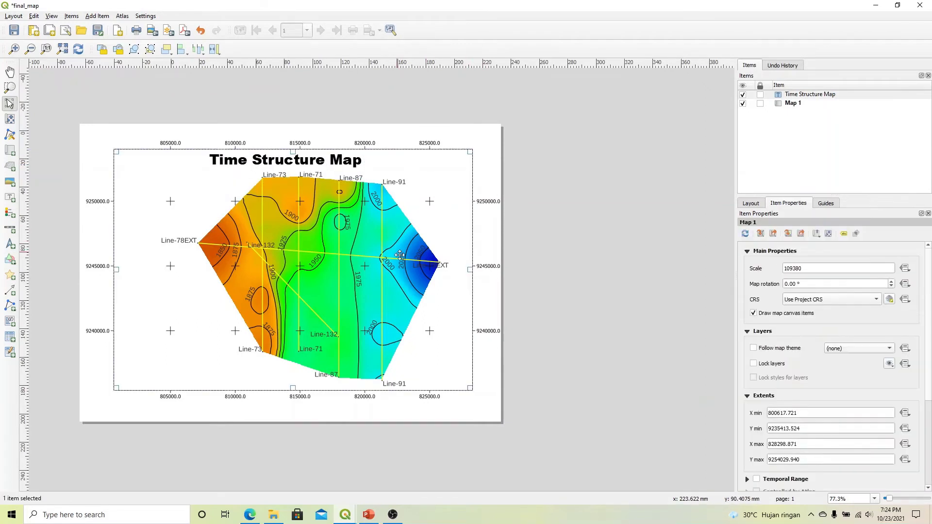
{"action": "left_click", "coordinate": [480, 381]}
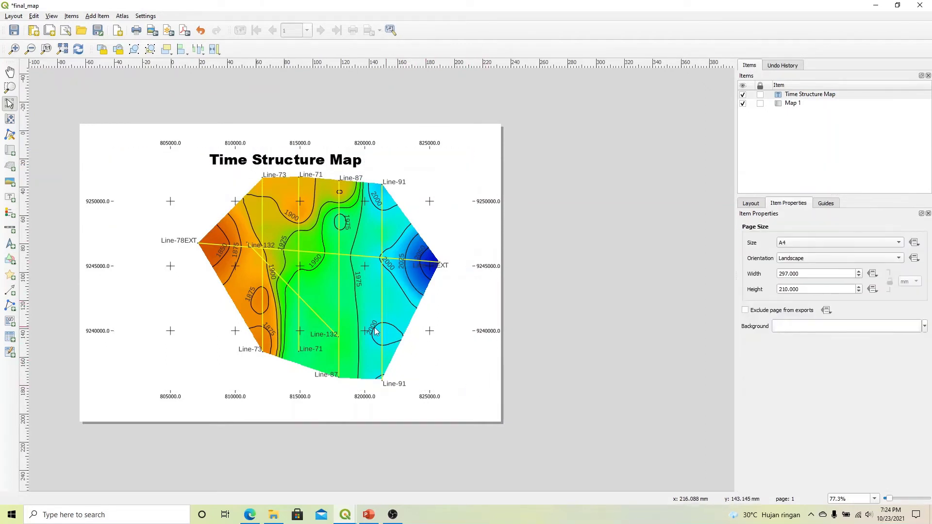
{"action": "left_click", "coordinate": [293, 296]}
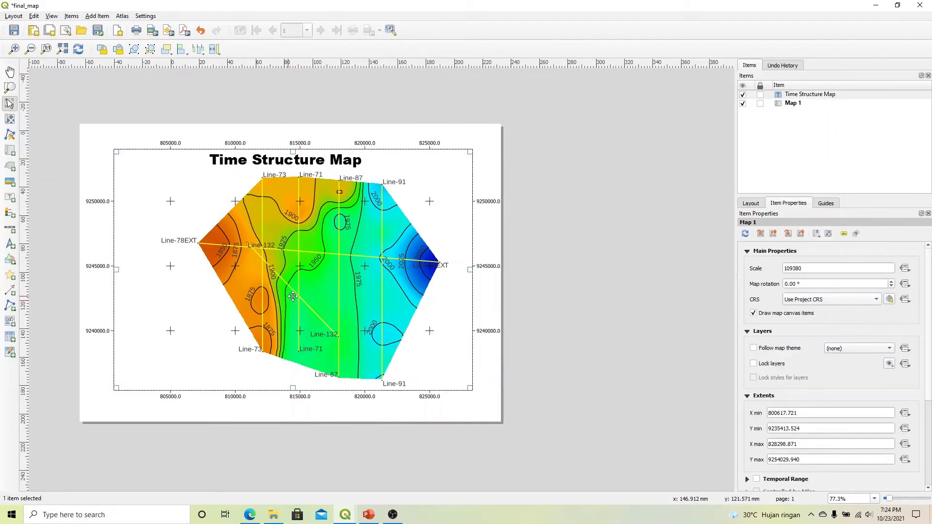
{"action": "left_click", "coordinate": [262, 160]}
{"action": "left_click_drag", "start_coordinate": [263, 160], "coordinate": [276, 160]}
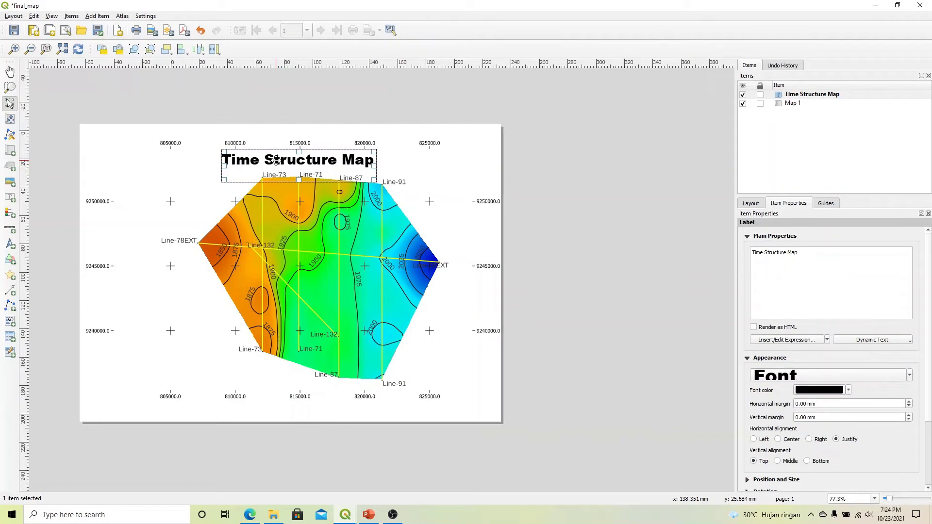
{"action": "left_click", "coordinate": [452, 388]}
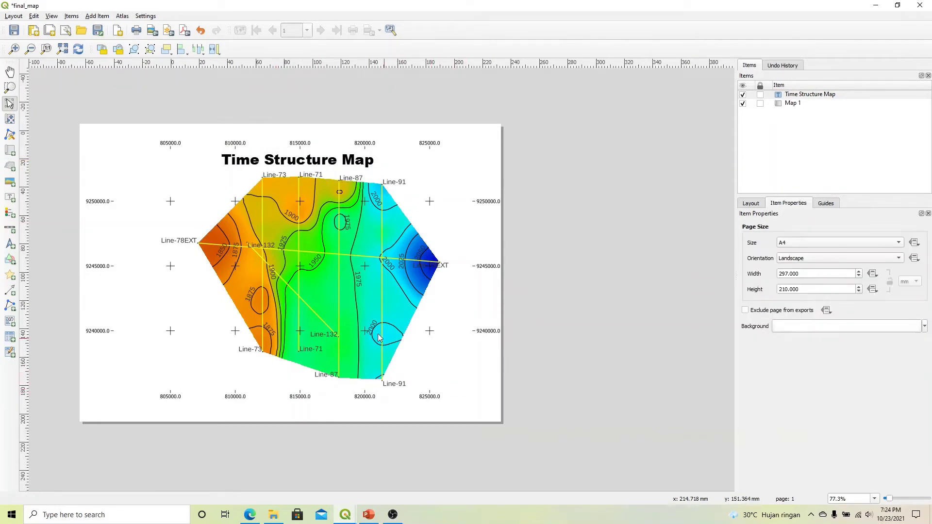
- Examine the appearance, frame and coordinate settings of Map 1's Grid 1, and return to the map's properties
{"action": "left_click", "coordinate": [319, 246]}
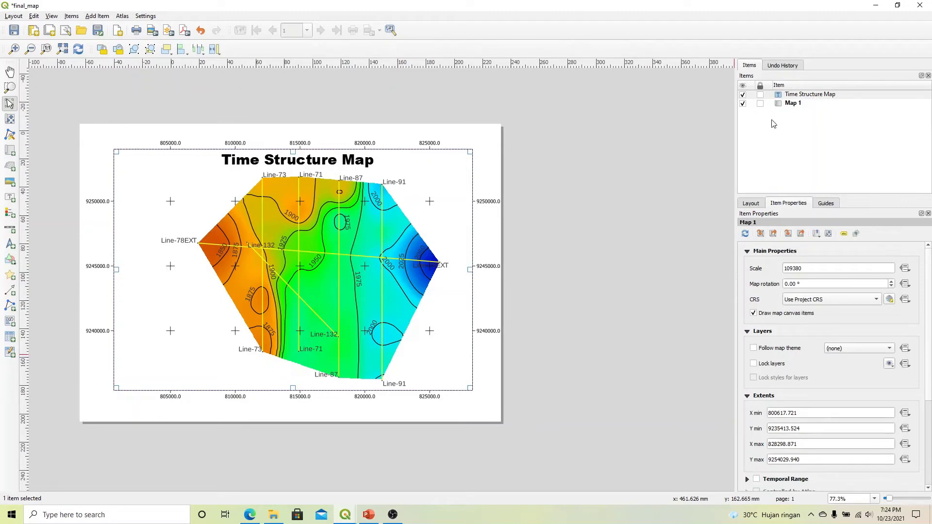
{"action": "left_click", "coordinate": [784, 104]}
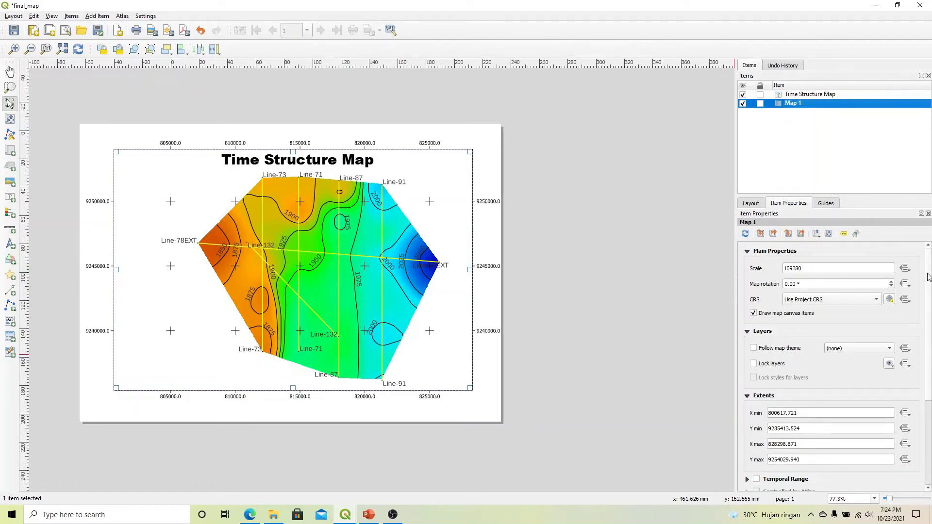
{"action": "left_click_drag", "start_coordinate": [929, 277], "coordinate": [927, 379]}
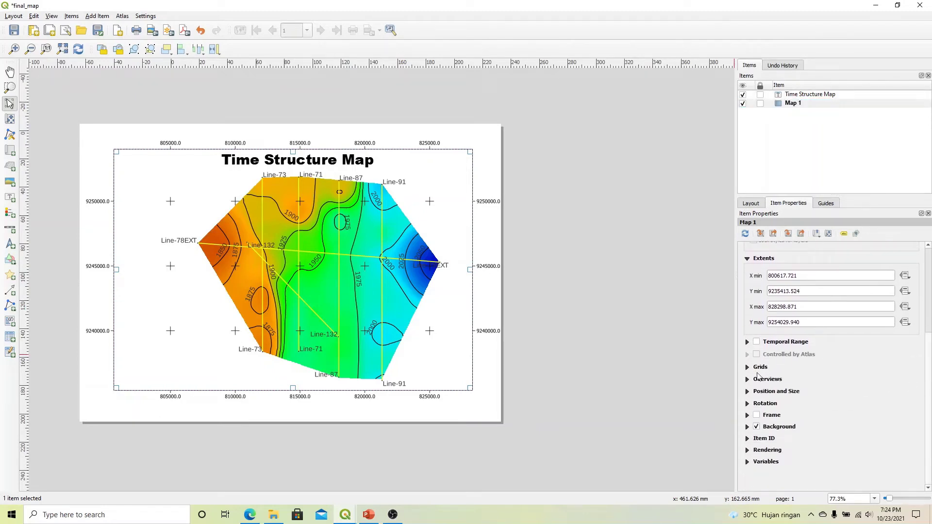
{"action": "left_click", "coordinate": [749, 367]}
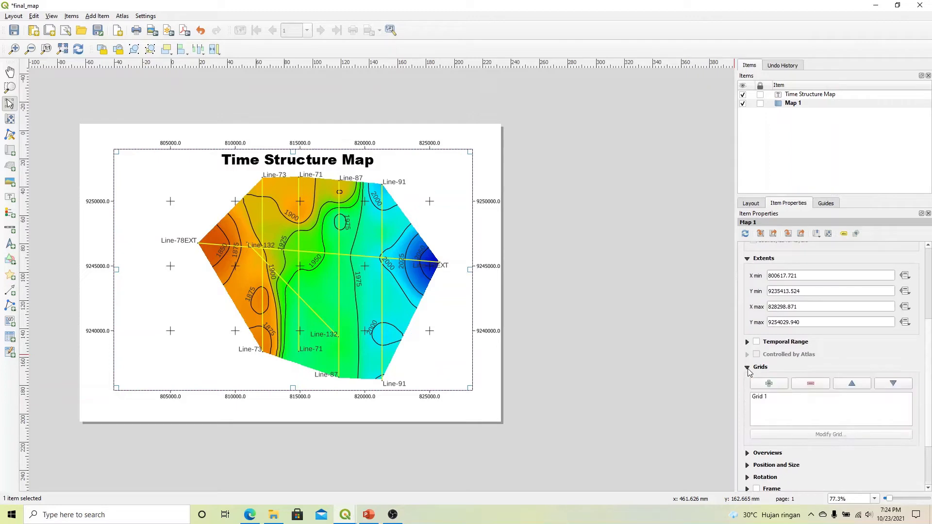
{"action": "left_click", "coordinate": [777, 402]}
{"action": "left_click", "coordinate": [802, 434]}
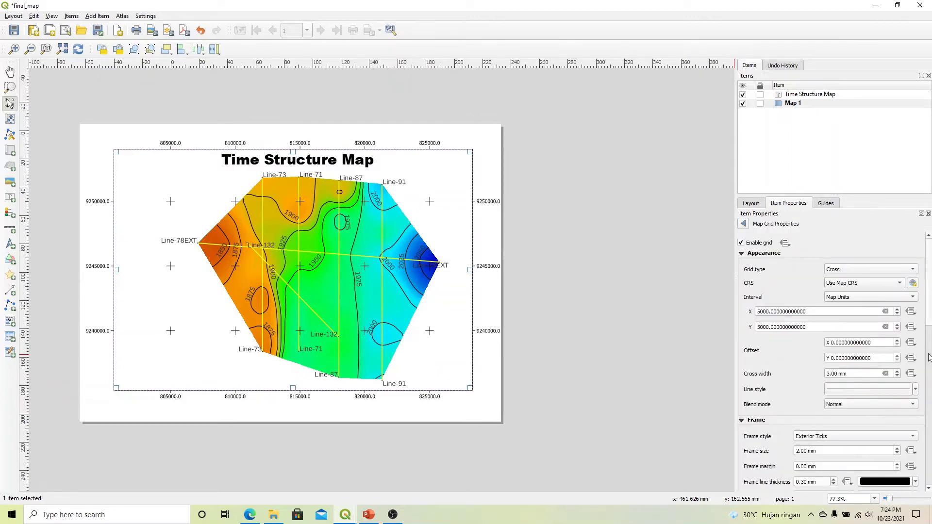
{"action": "mouse_move", "coordinate": [929, 321]}
{"action": "left_mouse_down"}
{"action": "mouse_move", "coordinate": [918, 488]}
{"action": "mouse_move", "coordinate": [919, 399]}
{"action": "left_mouse_up"}
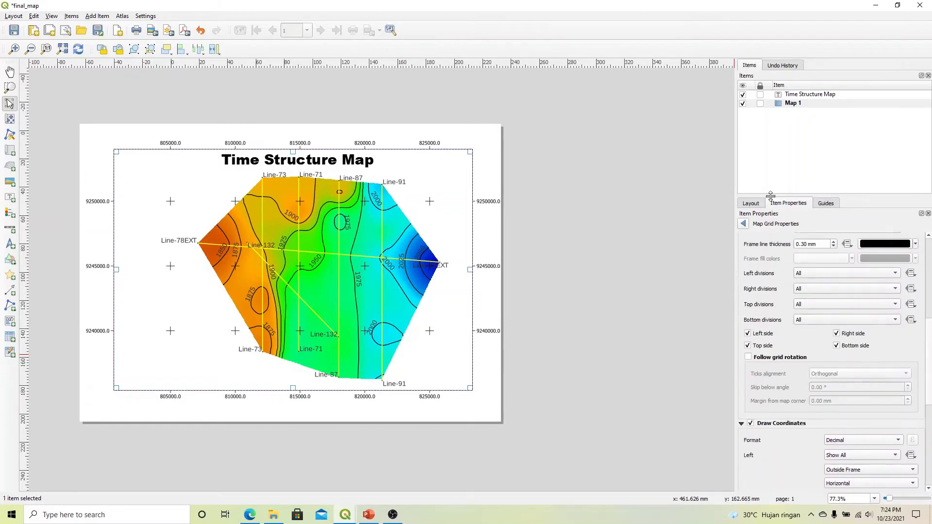
{"action": "left_click", "coordinate": [743, 224]}
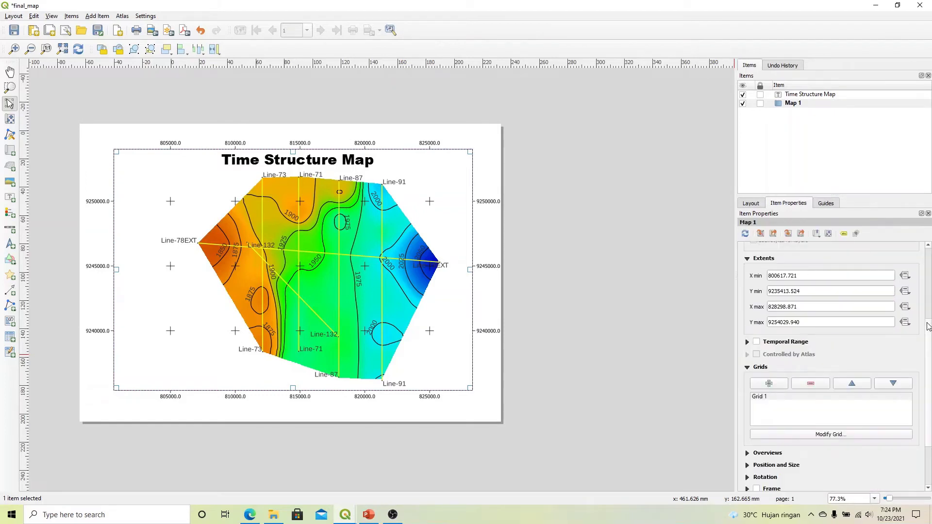
- Enable a frame around Map 1 on the layout page
{"action": "left_click", "coordinate": [499, 300]}
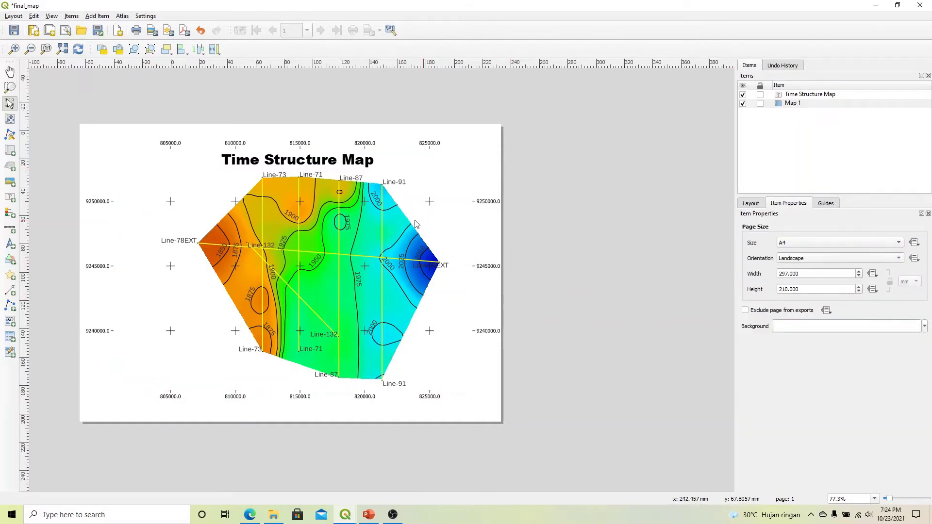
{"action": "left_click", "coordinate": [389, 227]}
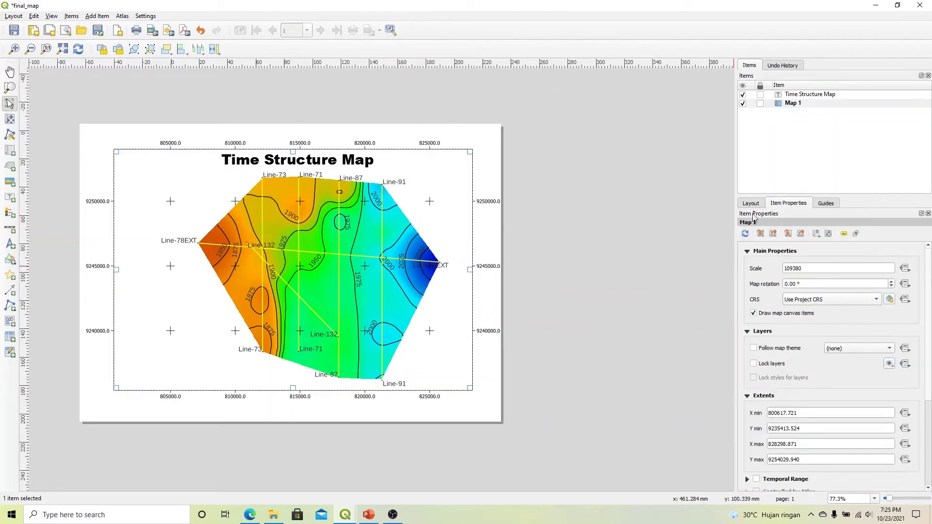
{"action": "left_click_drag", "start_coordinate": [928, 323], "coordinate": [929, 413]}
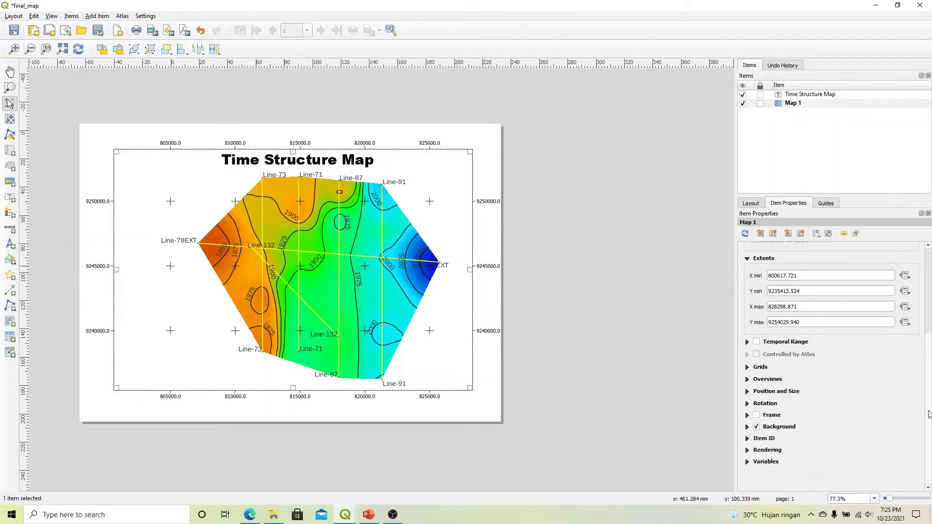
{"action": "left_click", "coordinate": [757, 416]}
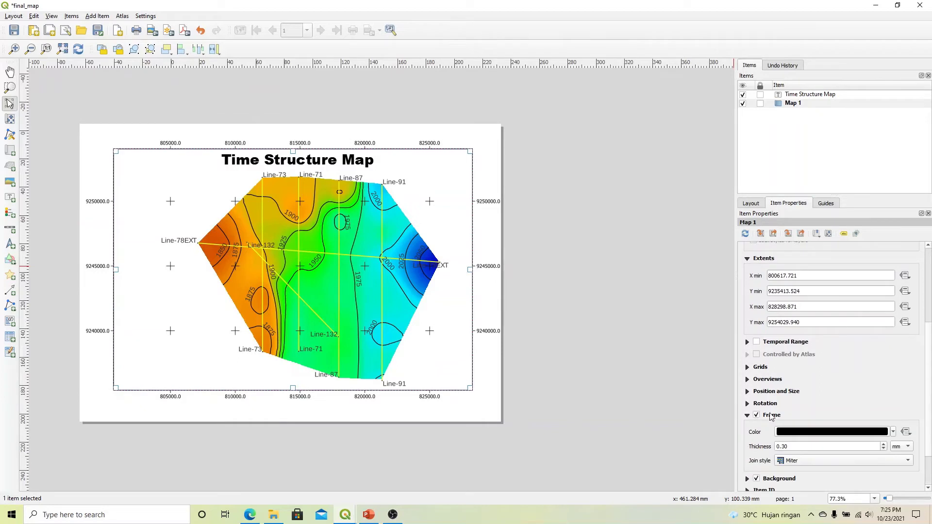
{"action": "left_click", "coordinate": [492, 357]}
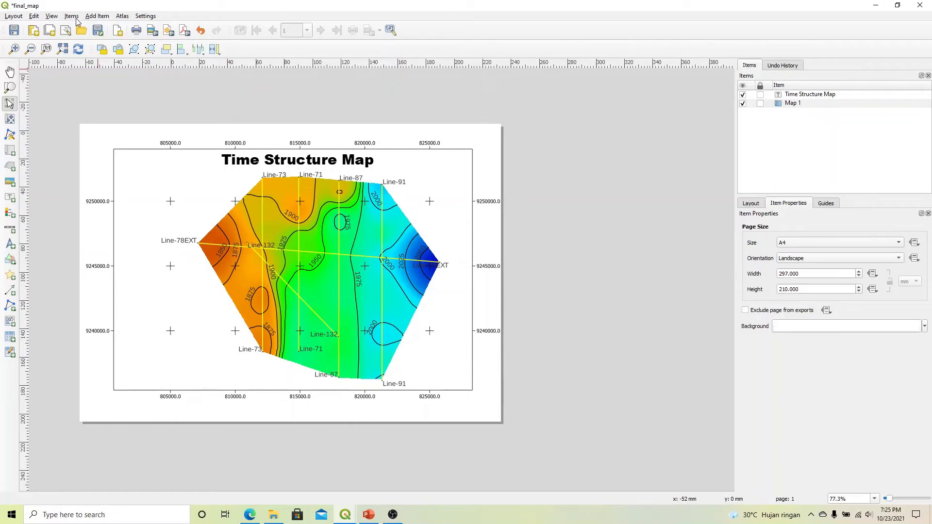
- Add a scale bar for Map 1 in the lower-left corner inside the map frame
{"action": "left_click", "coordinate": [11, 232]}
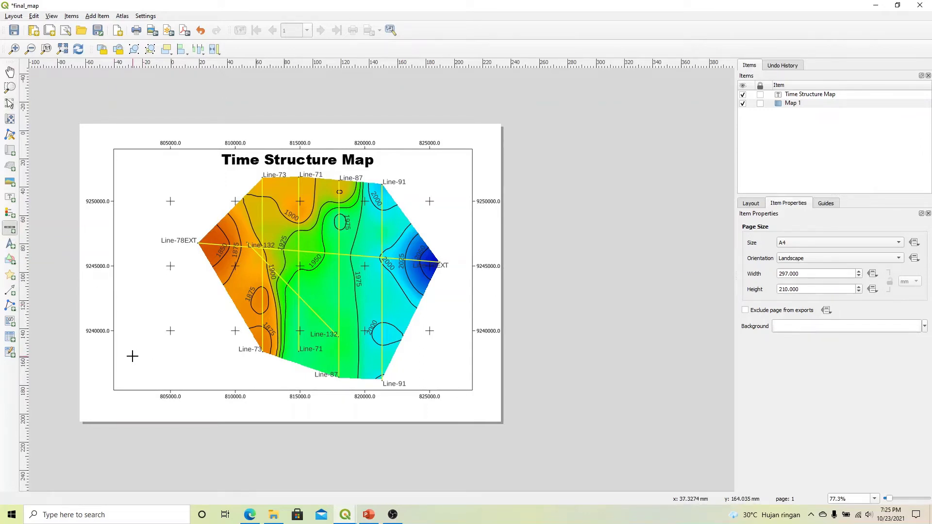
{"action": "left_click_drag", "start_coordinate": [132, 357], "coordinate": [240, 383]}
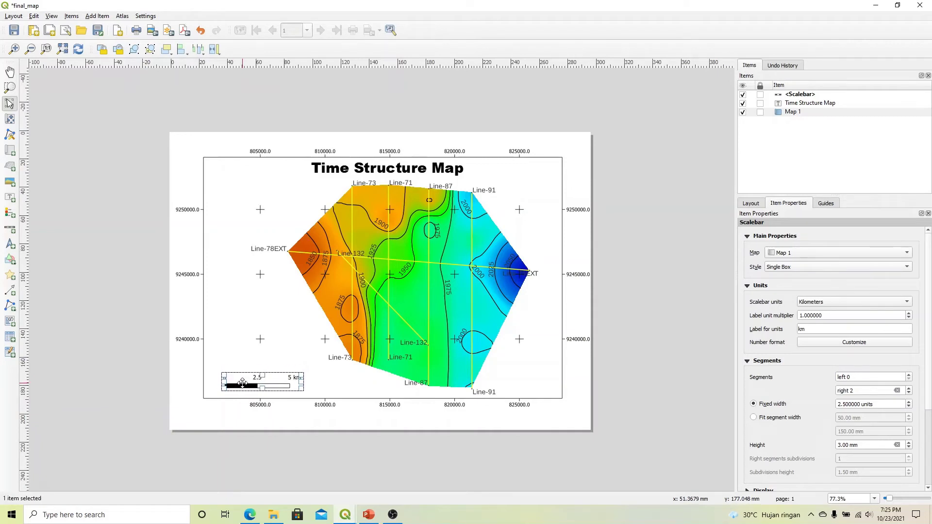
{"action": "left_click", "coordinate": [188, 373]}
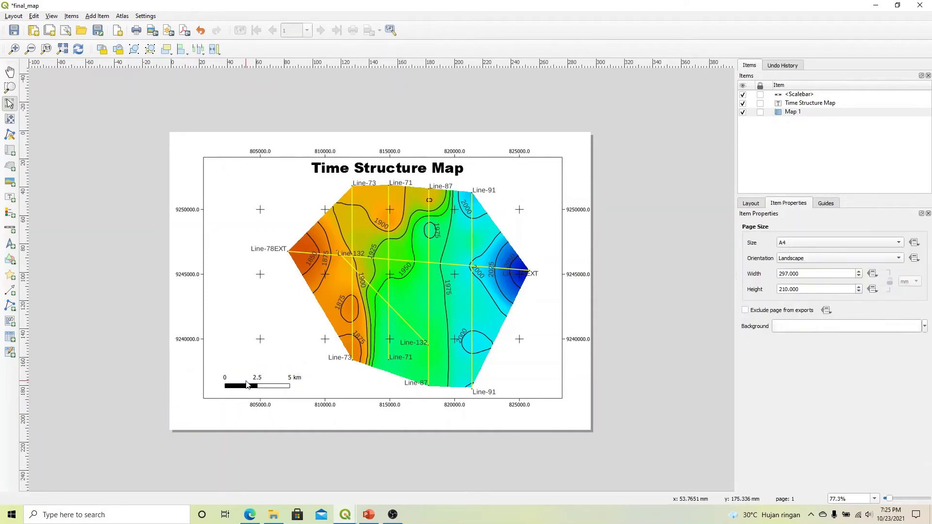
{"action": "left_click", "coordinate": [247, 385]}
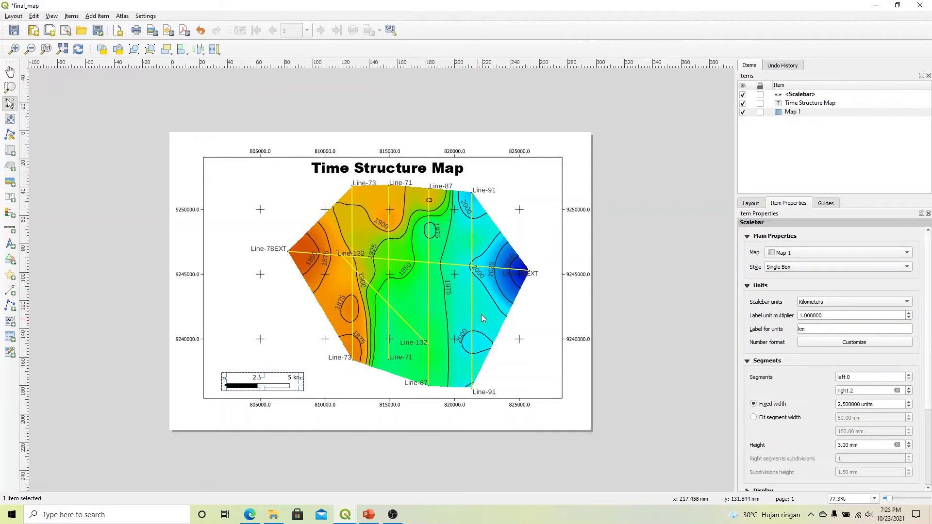
{"action": "left_click", "coordinate": [567, 239]}
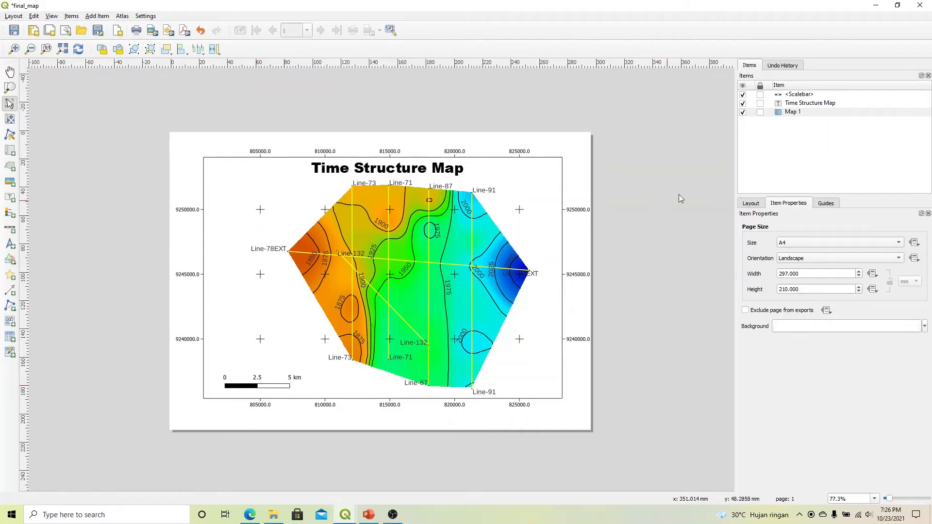
- Lock the scale bar and the "Time Structure Map" title against accidental selection and movement
{"action": "left_click", "coordinate": [760, 95]}
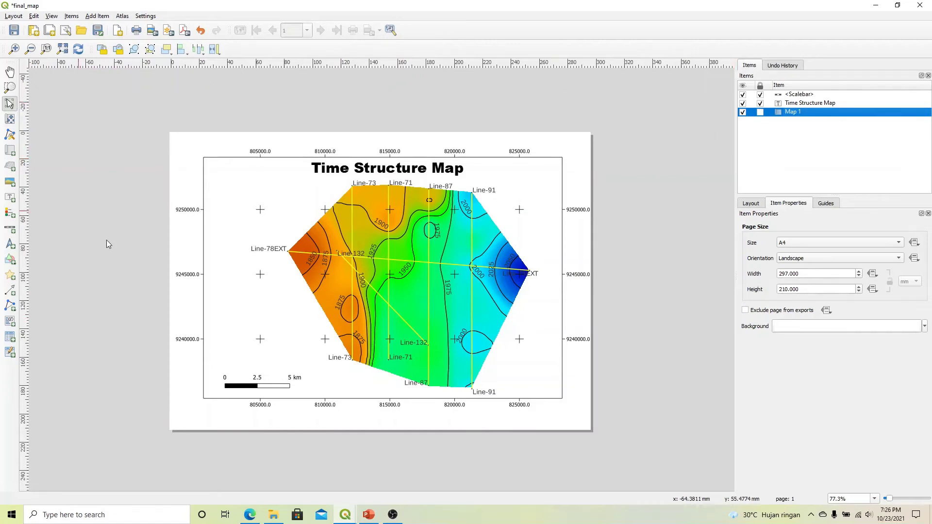
{"action": "left_click", "coordinate": [240, 385]}
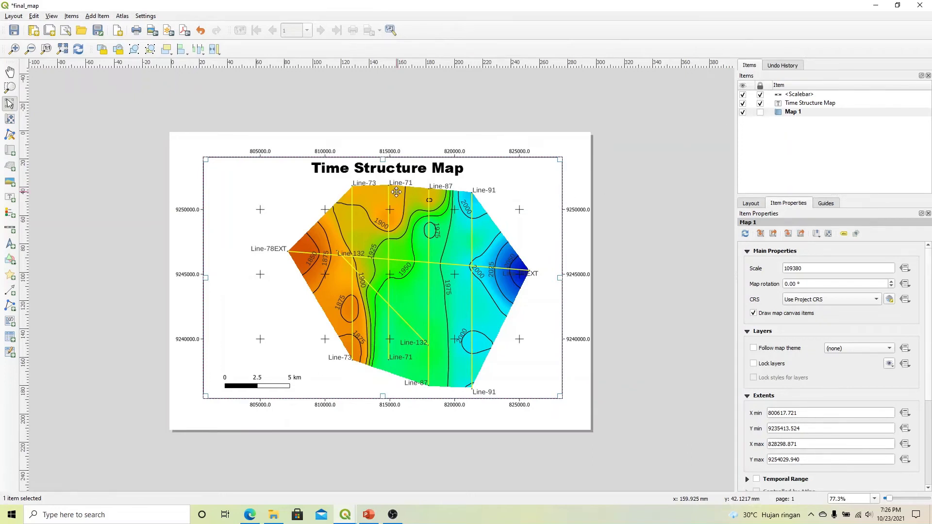
{"action": "left_click", "coordinate": [574, 189]}
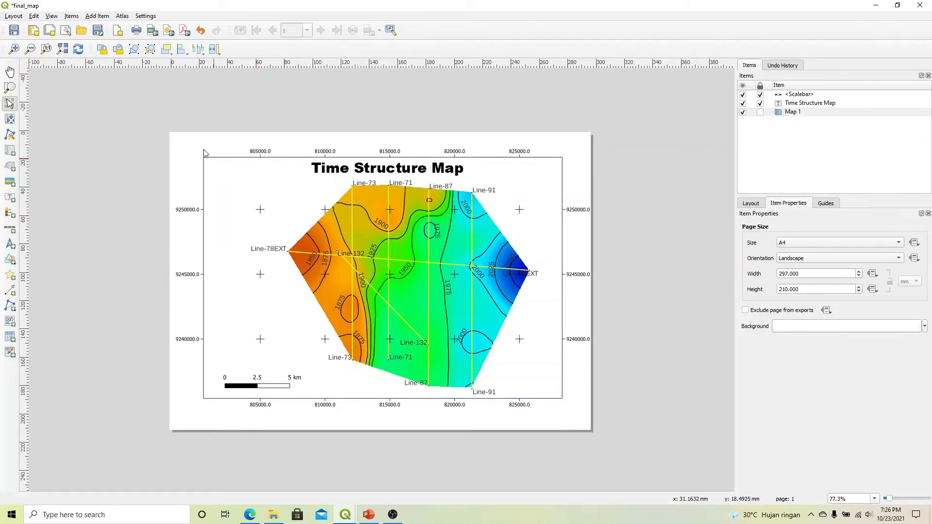
- Add a legend and place it inside the map frame's left side, just above the scale bar
{"action": "left_click", "coordinate": [101, 16]}
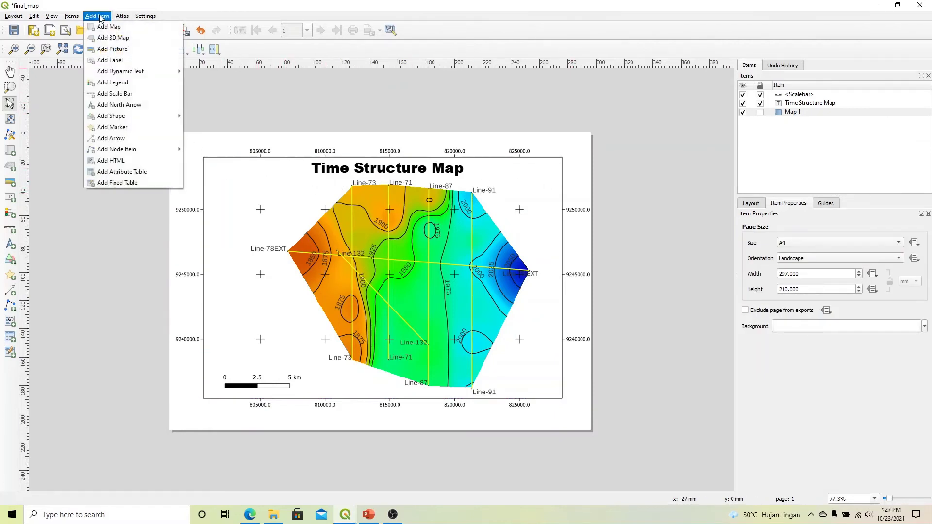
{"action": "left_click", "coordinate": [121, 83]}
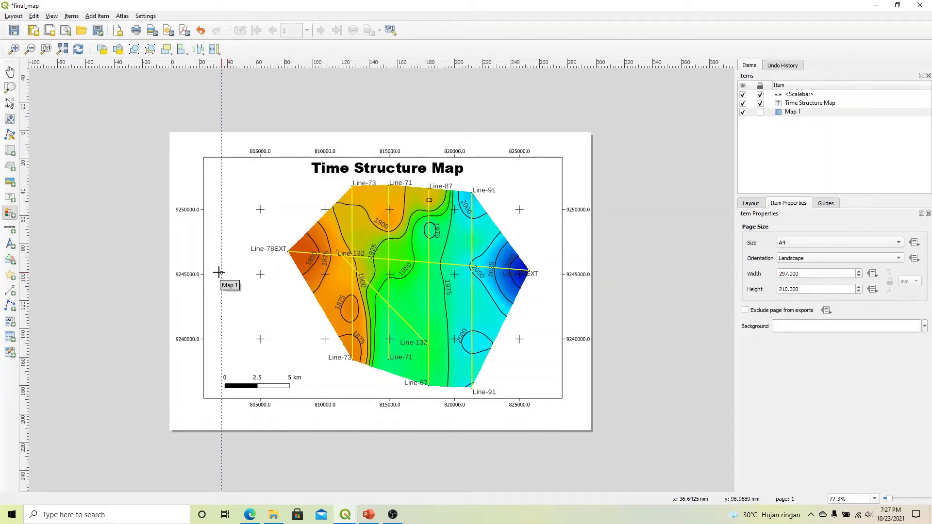
{"action": "left_click_drag", "start_coordinate": [222, 273], "coordinate": [275, 346]}
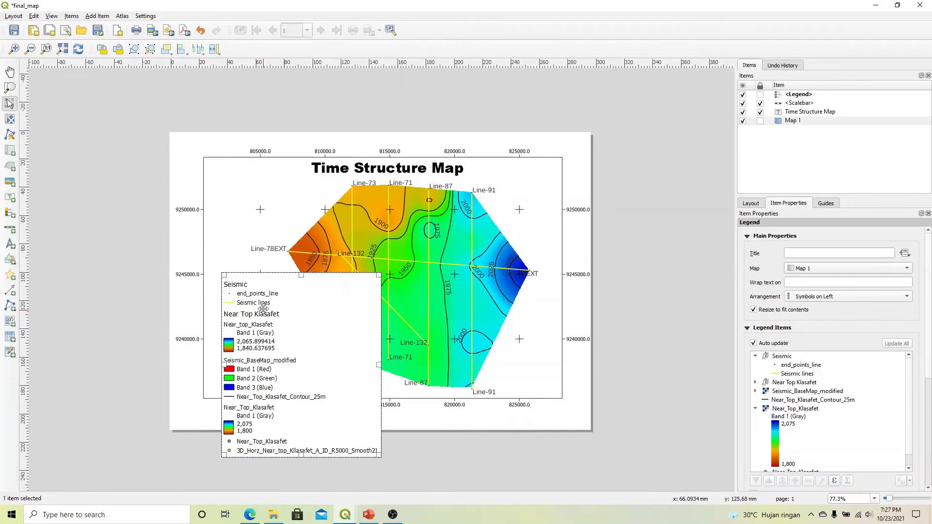
{"action": "left_click_drag", "start_coordinate": [283, 280], "coordinate": [276, 216]}
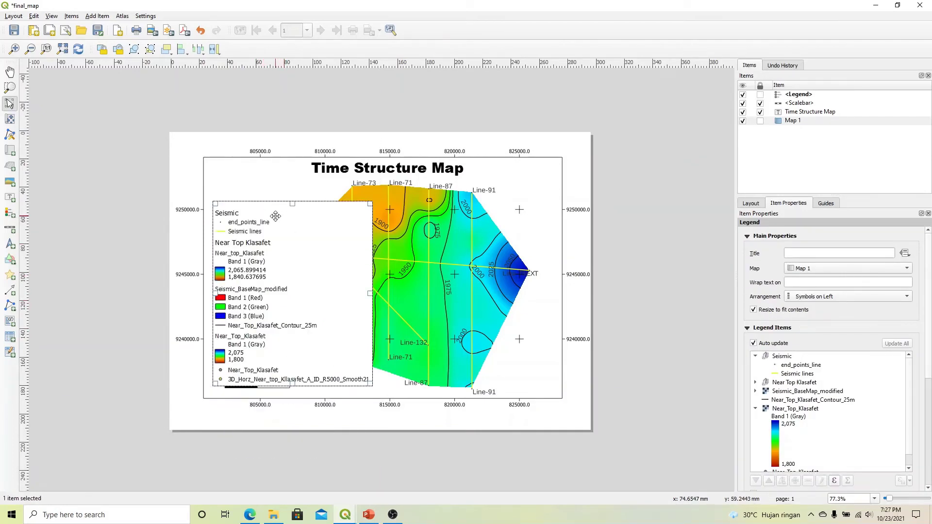
{"action": "left_click_drag", "start_coordinate": [289, 254], "coordinate": [296, 233]}
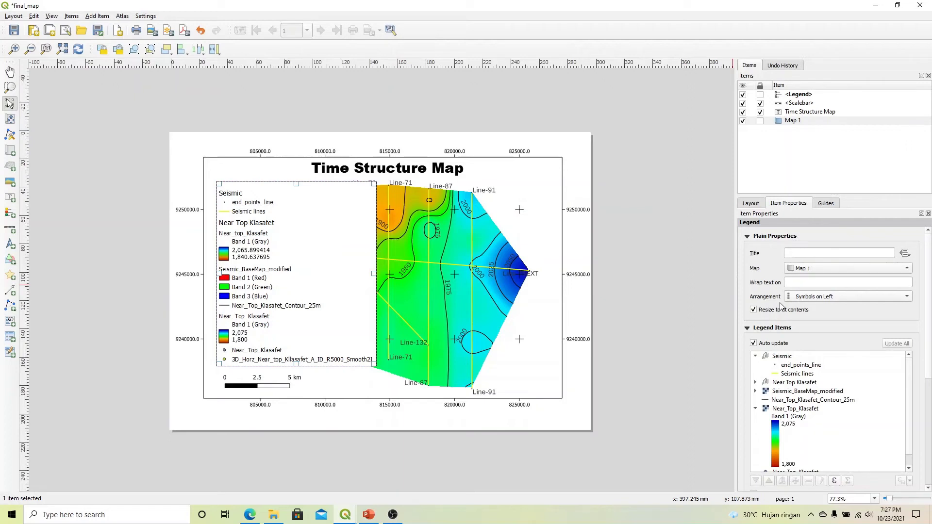
- Turn off the legend's automatic updating and remove the Near Top Klasafet group from its items
{"action": "left_click", "coordinate": [754, 344]}
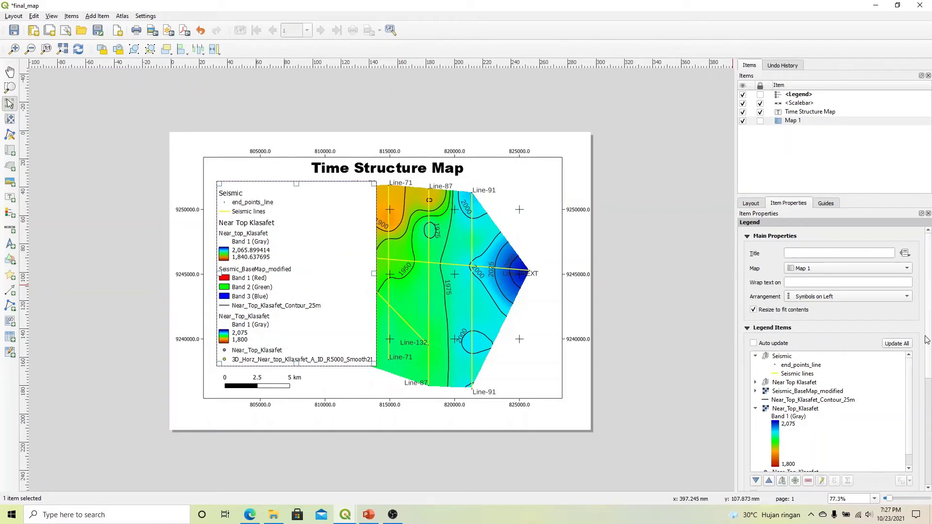
{"action": "left_click_drag", "start_coordinate": [928, 340], "coordinate": [929, 374]}
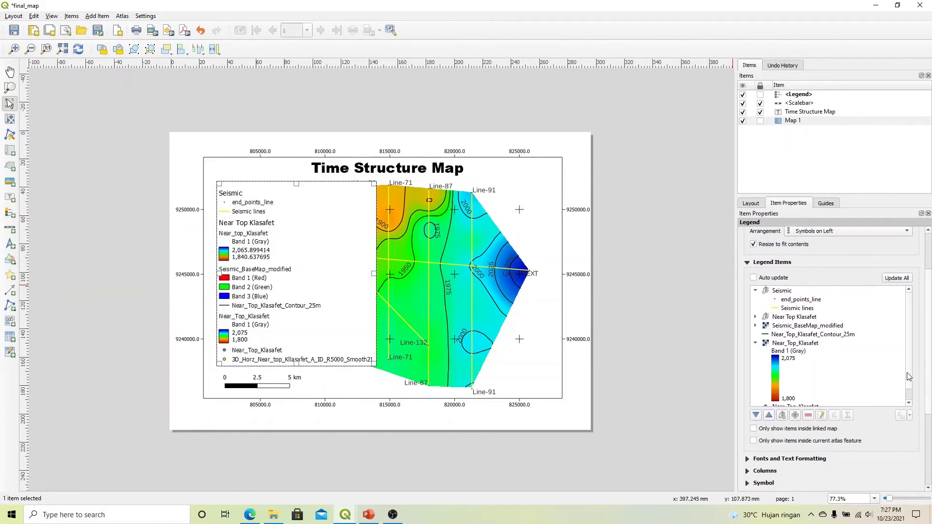
{"action": "scroll", "coordinate": [910, 376], "scroll_direction": "down", "scroll_amount": 1}
{"action": "scroll", "coordinate": [910, 368], "scroll_direction": "up", "scroll_amount": 1}
{"action": "left_click", "coordinate": [785, 321]}
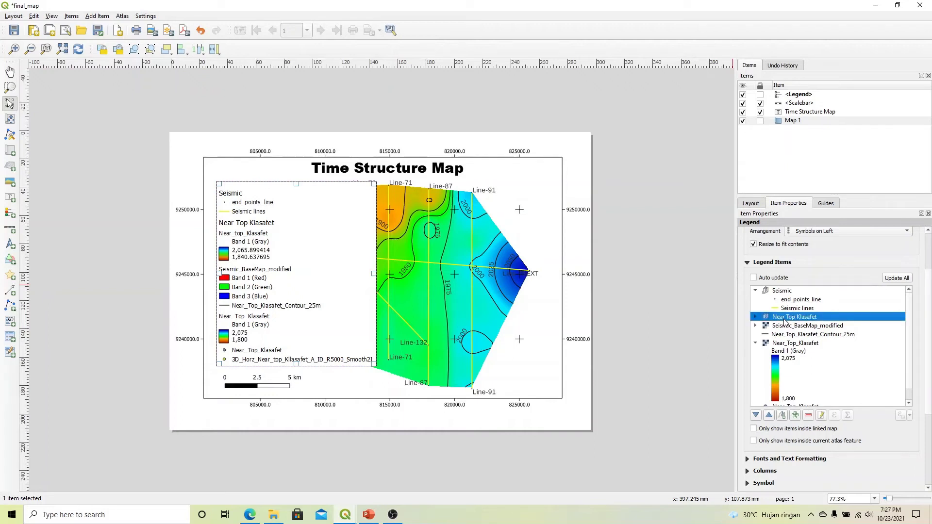
{"action": "left_click", "coordinate": [809, 417]}
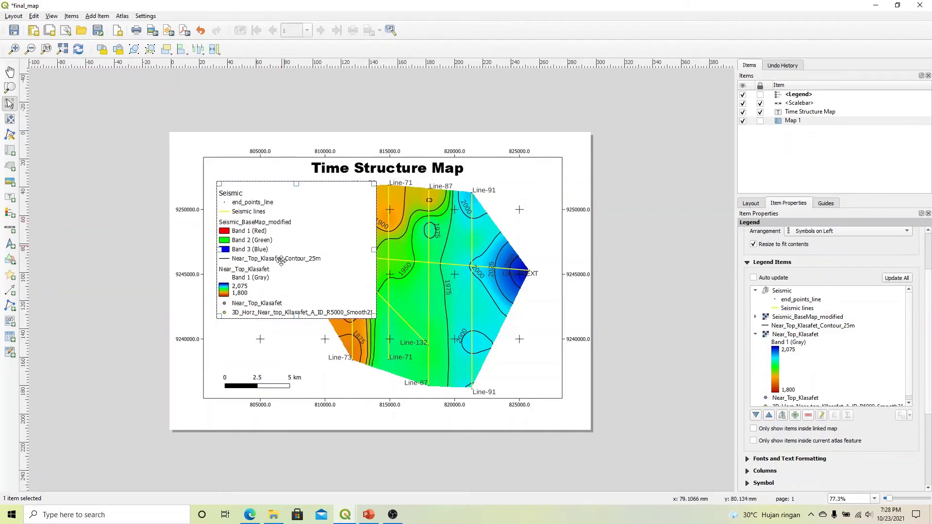
- Remove the Seismic_BaseMap_modified, Near_Top_Klasafet_Contour_25m, Near_Top_Klasafet point and 3D_Horz_Near_top_Kllasafet_A_ID_R5000_Smooth21 entries from the legend
{"action": "left_click", "coordinate": [789, 318]}
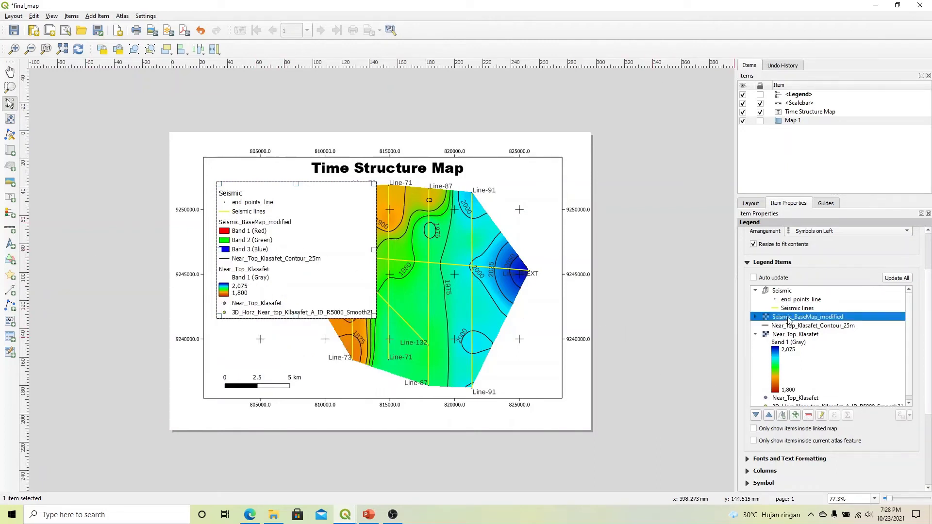
{"action": "left_click", "coordinate": [808, 416]}
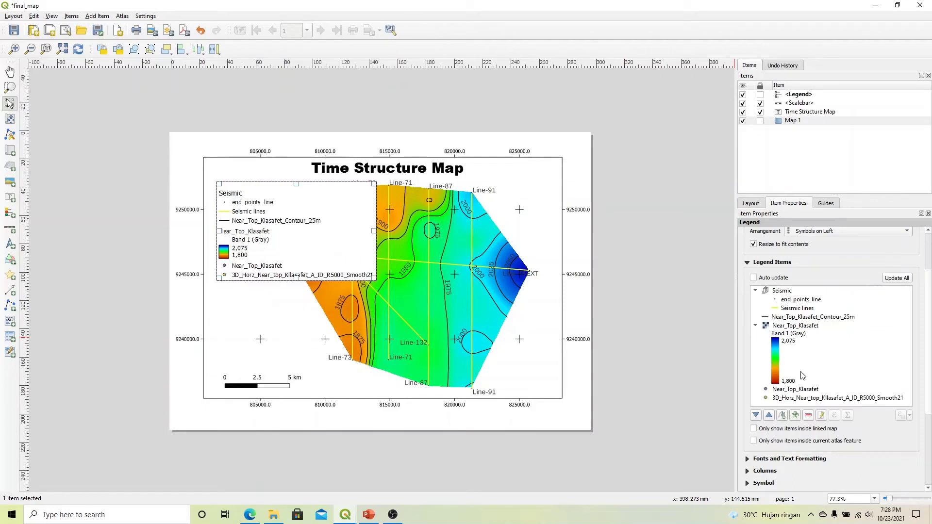
{"action": "left_click", "coordinate": [791, 319]}
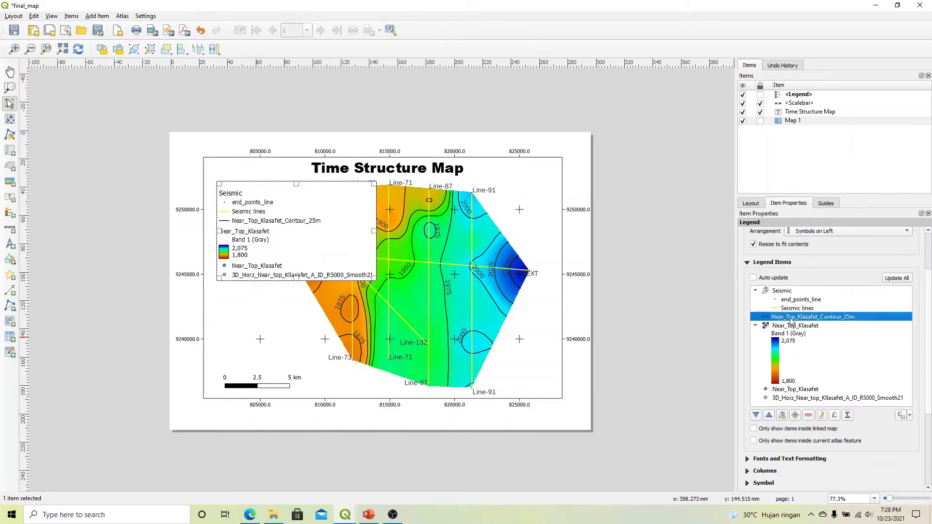
{"action": "left_click", "coordinate": [809, 416]}
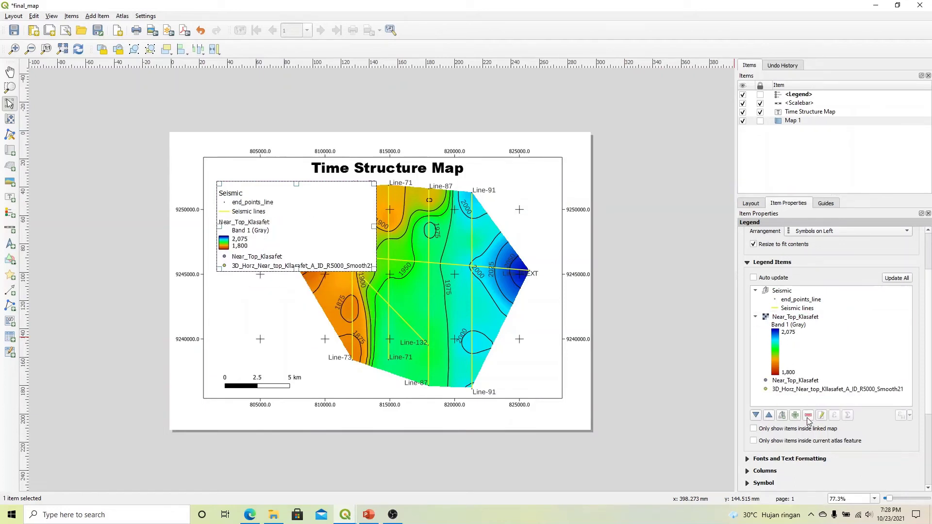
{"action": "left_click", "coordinate": [795, 382]}
{"action": "left_click", "coordinate": [808, 416]}
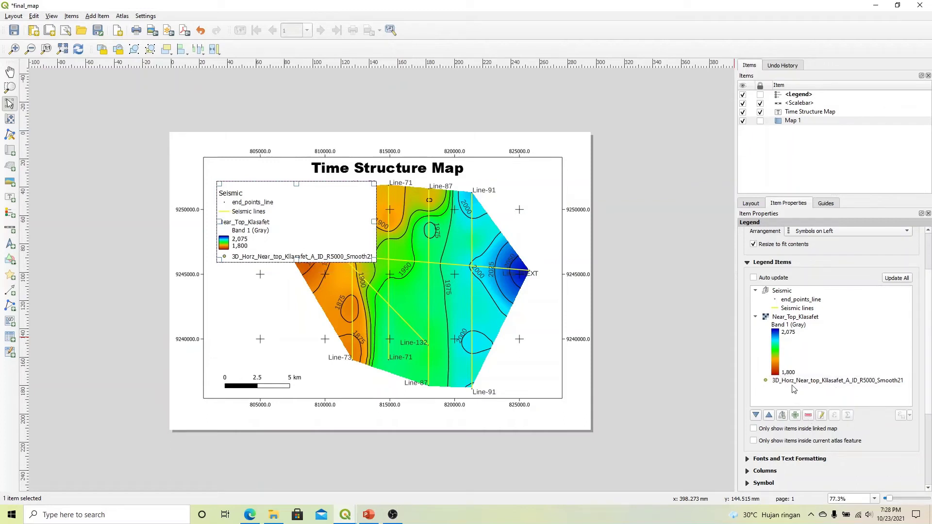
{"action": "left_click", "coordinate": [794, 382]}
{"action": "left_click", "coordinate": [808, 416]}
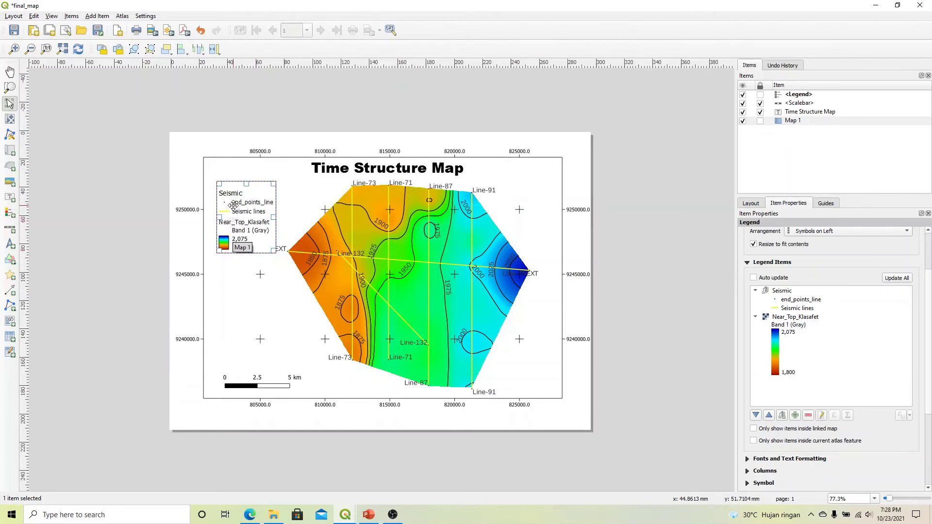
- Remove the end_points_line entry from the legend's Seismic group
{"action": "left_click", "coordinate": [785, 302]}
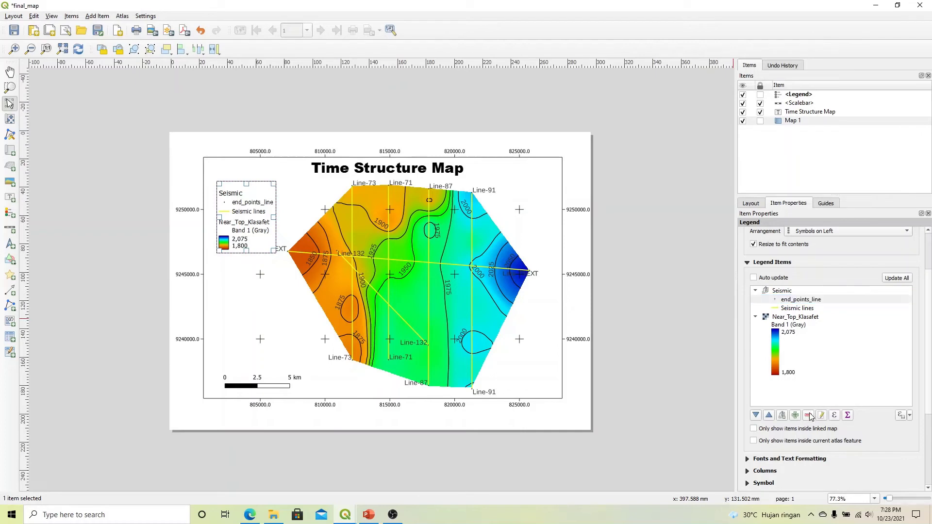
{"action": "left_click", "coordinate": [785, 304]}
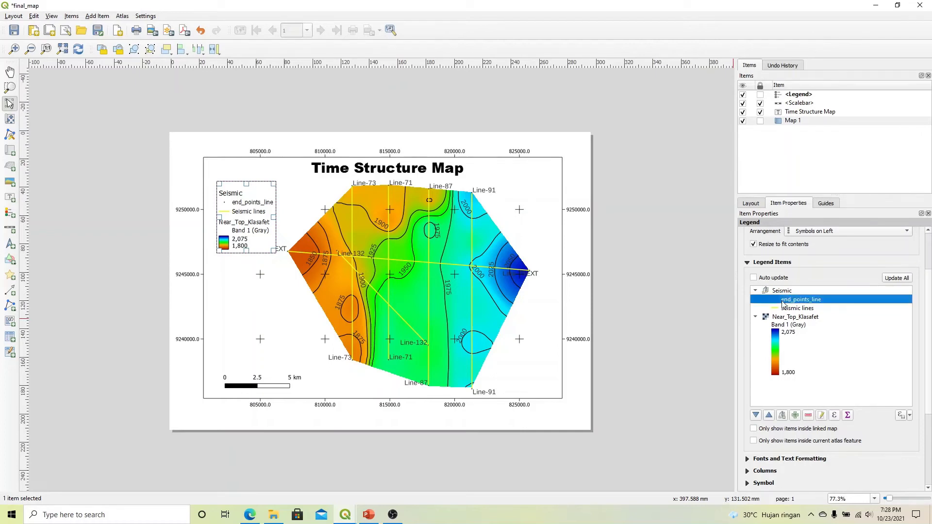
{"action": "left_click", "coordinate": [808, 415]}
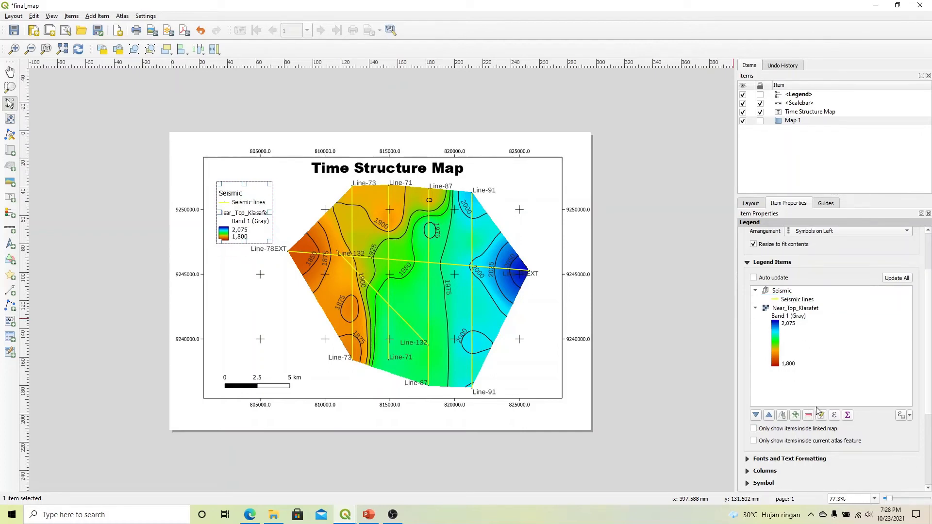
- Set the legend's title to "Legend"
{"action": "left_click", "coordinate": [929, 426]}
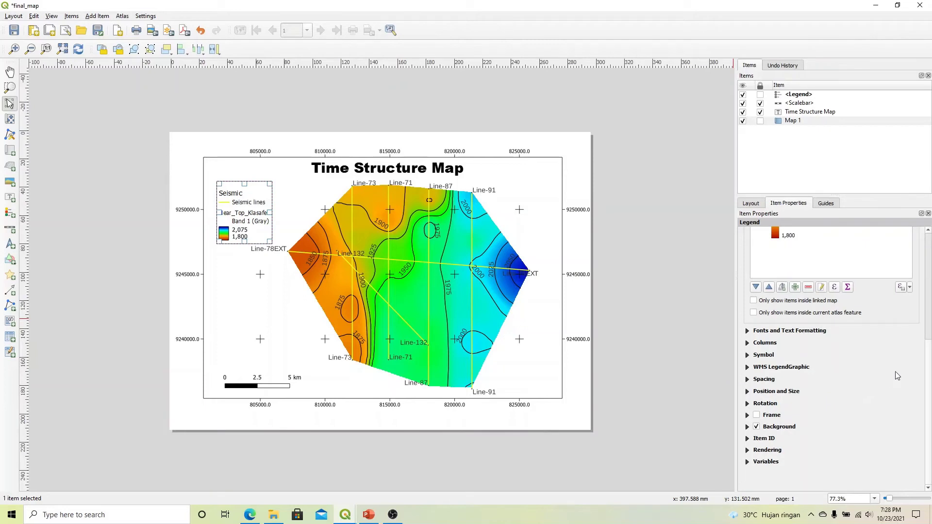
{"action": "left_click_drag", "start_coordinate": [929, 353], "coordinate": [929, 272]}
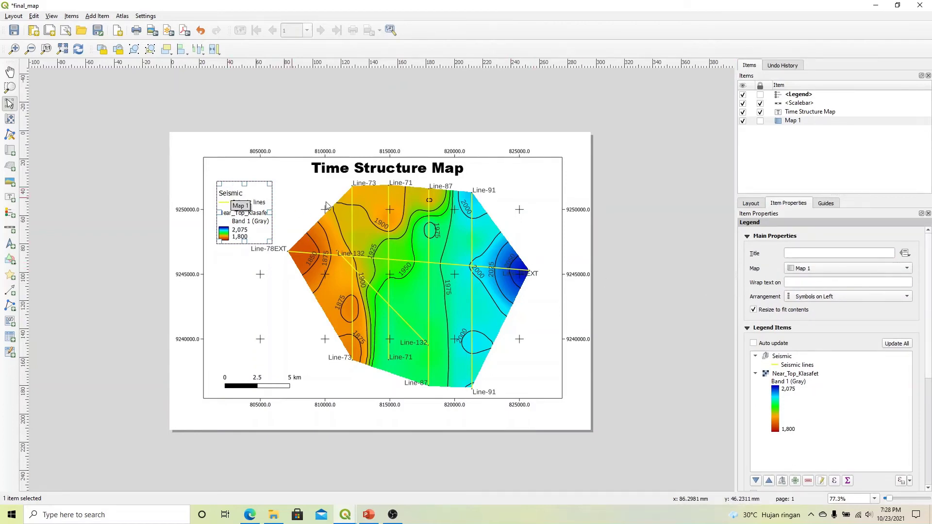
{"action": "left_click", "coordinate": [788, 252]}
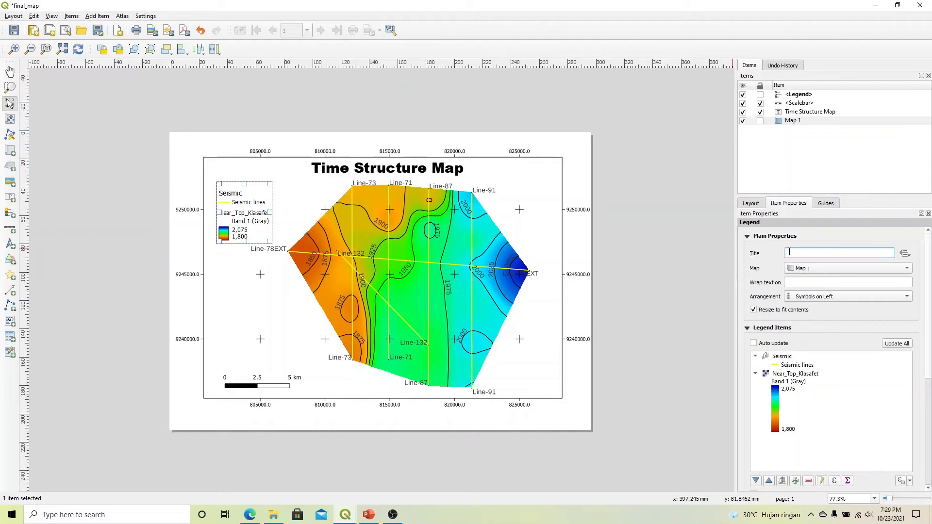
{"action": "type", "text": "Legend"}
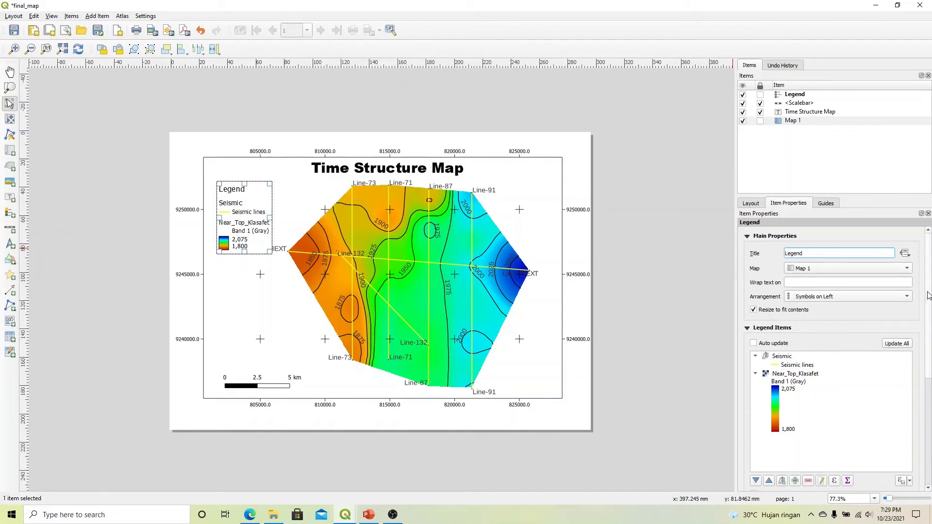
- Relabel the raster's "Band 1 (Gray)" entry in the legend items as "Time(ms)"
{"action": "left_click_drag", "start_coordinate": [928, 293], "coordinate": [929, 374]}
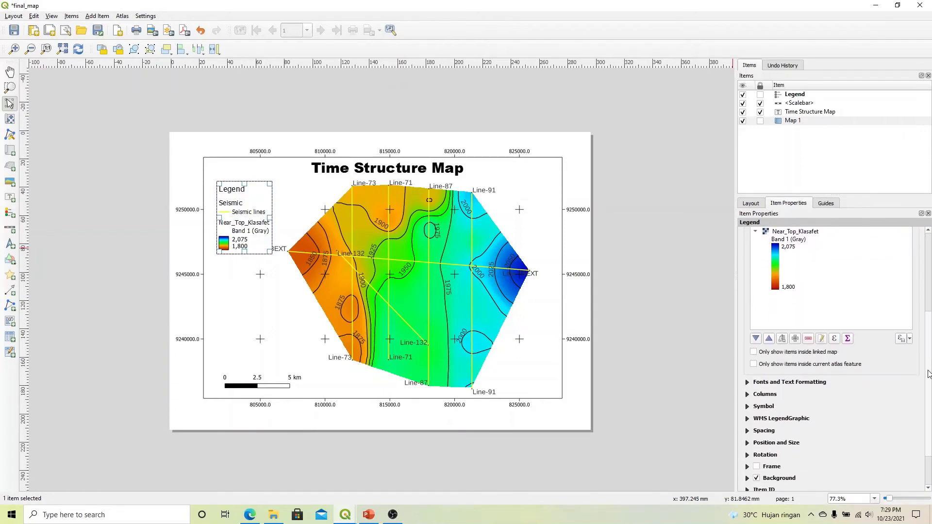
{"action": "scroll", "coordinate": [843, 311], "scroll_direction": "up", "scroll_amount": 3}
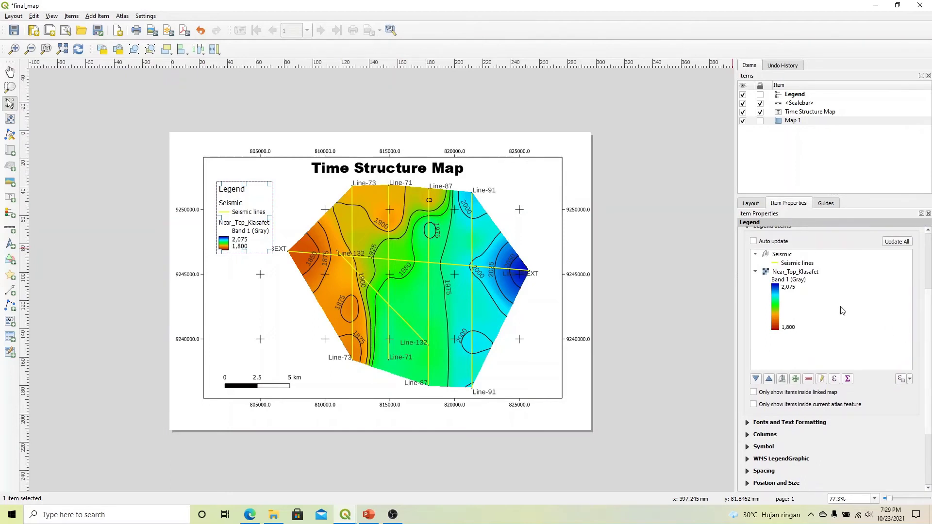
{"action": "left_click", "coordinate": [787, 282]}
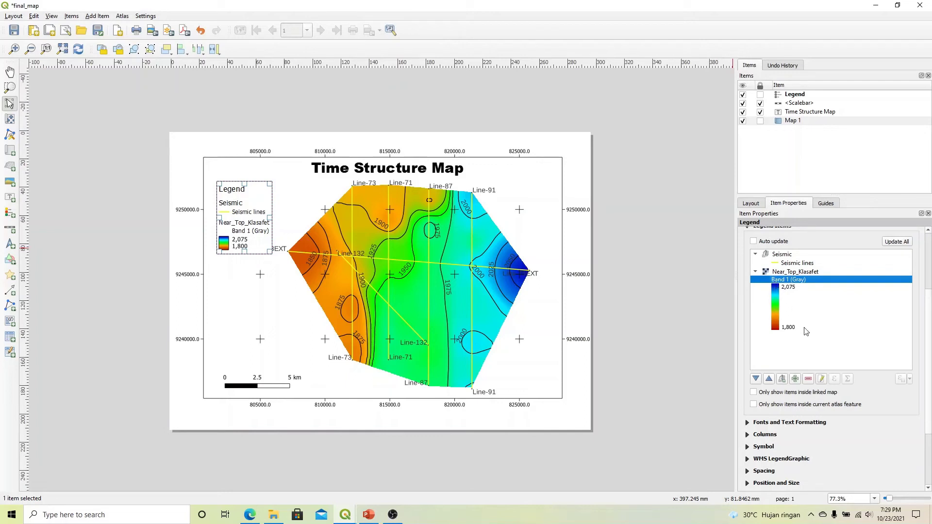
{"action": "left_click", "coordinate": [822, 379]}
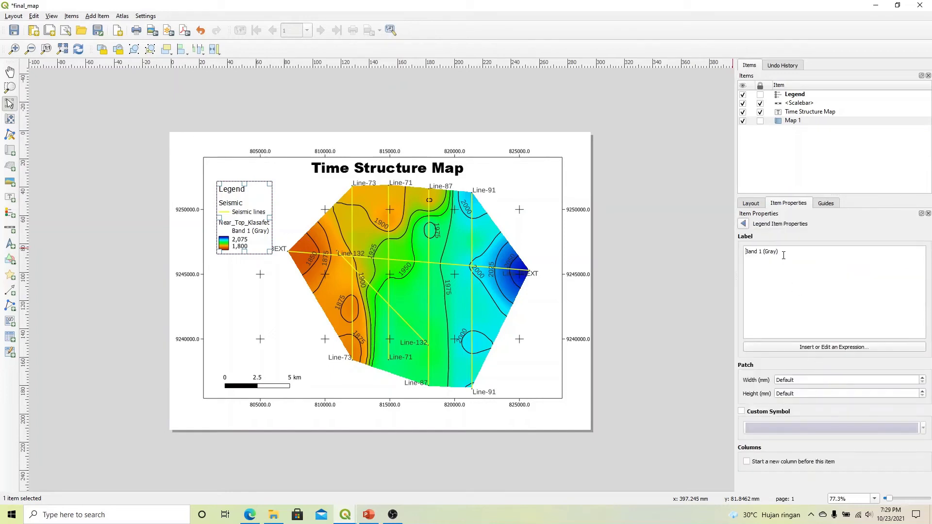
{"action": "left_click_drag", "start_coordinate": [779, 252], "coordinate": [747, 256]}
{"action": "key", "text": "BackSpace"}
{"action": "type", "text": "Time(ms"}
{"action": "left_click", "coordinate": [744, 224]}
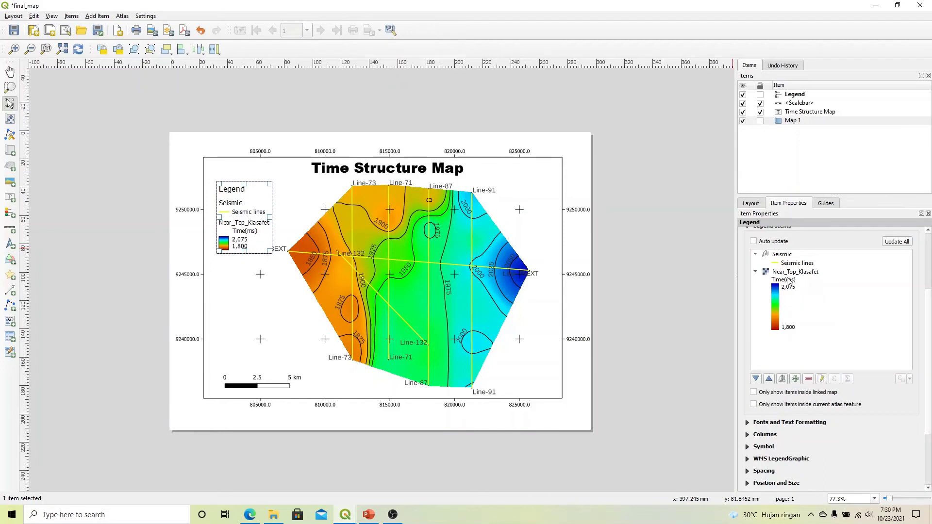
- Relabel the Near_Top_Klasafet legend entry as "Near Top Klasafet", replacing its underscores with spaces
{"action": "left_click", "coordinate": [779, 273]}
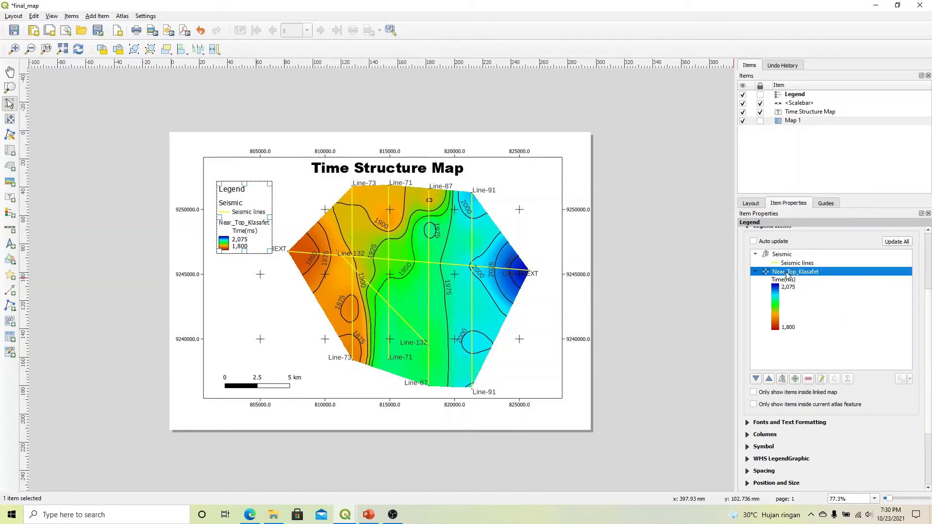
{"action": "left_click", "coordinate": [821, 380]}
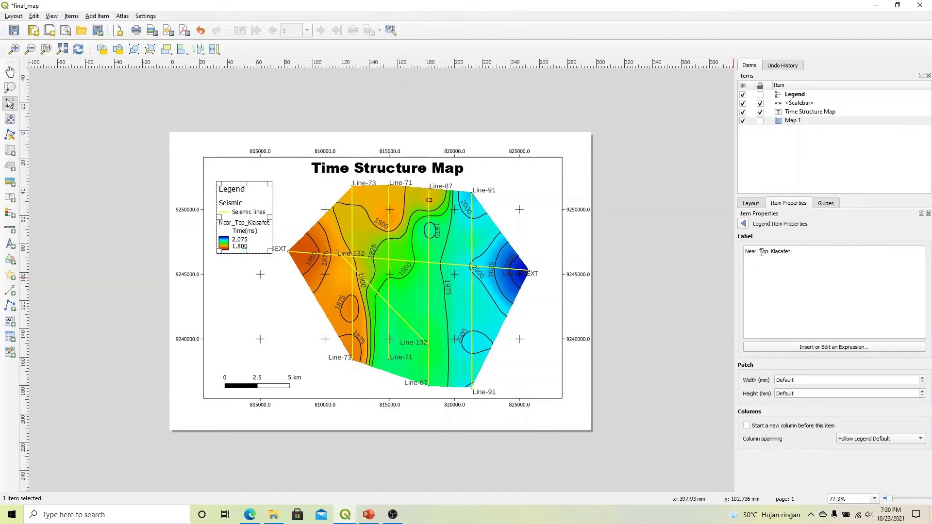
{"action": "left_click", "coordinate": [760, 252]}
{"action": "key", "text": "BackSpace"}
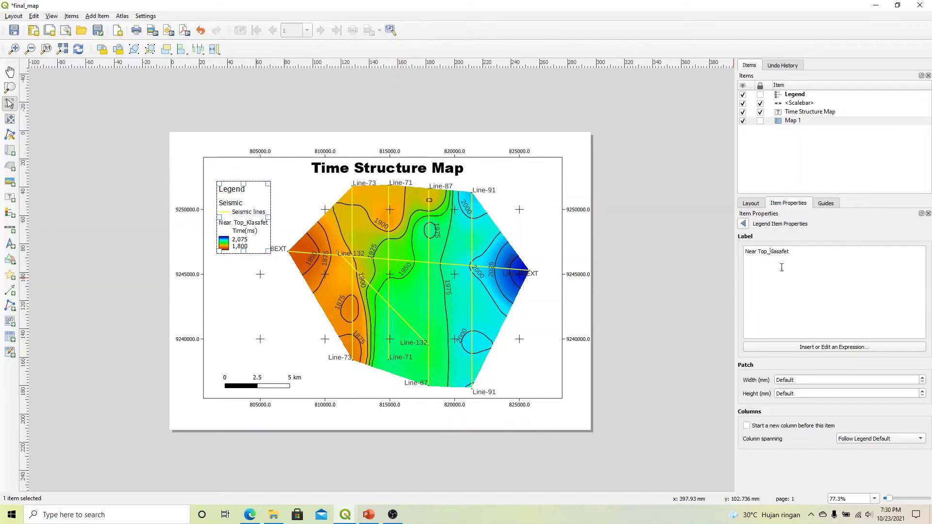
{"action": "key", "text": "BackSpace"}
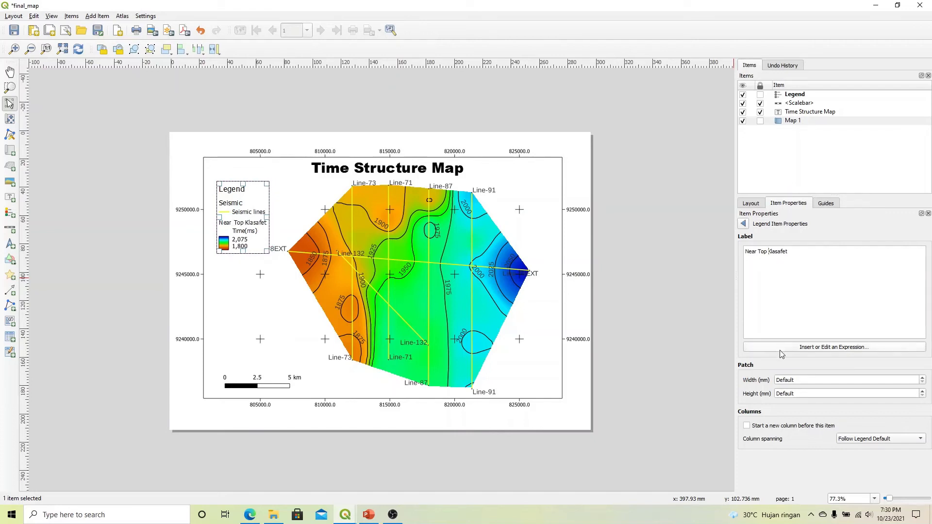
{"action": "left_click", "coordinate": [744, 223]}
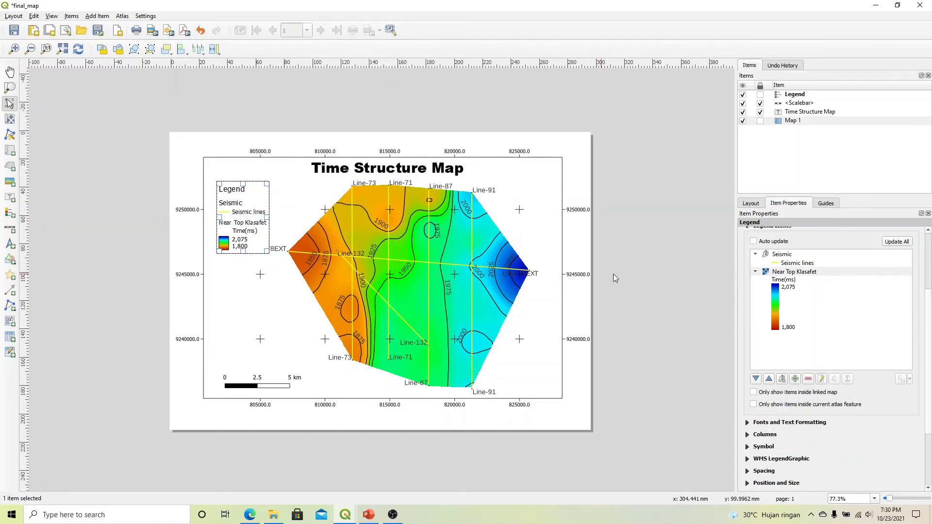
- Hide the Seismic group heading in the legend and move the legend down to just above the scale bar
{"action": "left_click", "coordinate": [783, 257]}
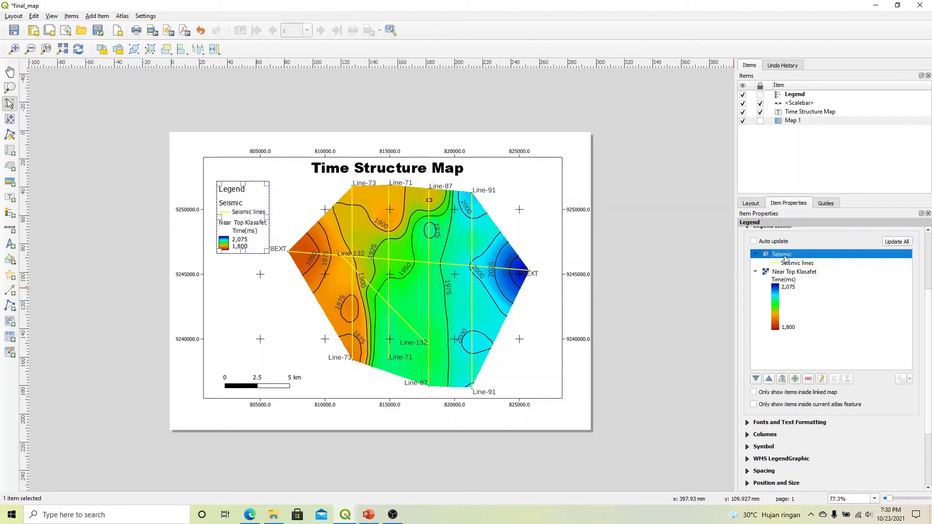
{"action": "right_click", "coordinate": [785, 259]}
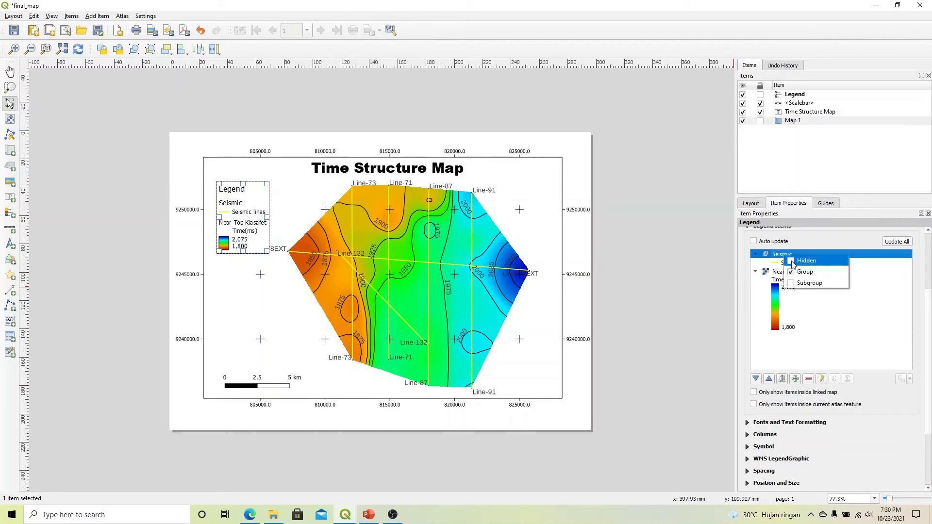
{"action": "left_click", "coordinate": [793, 262]}
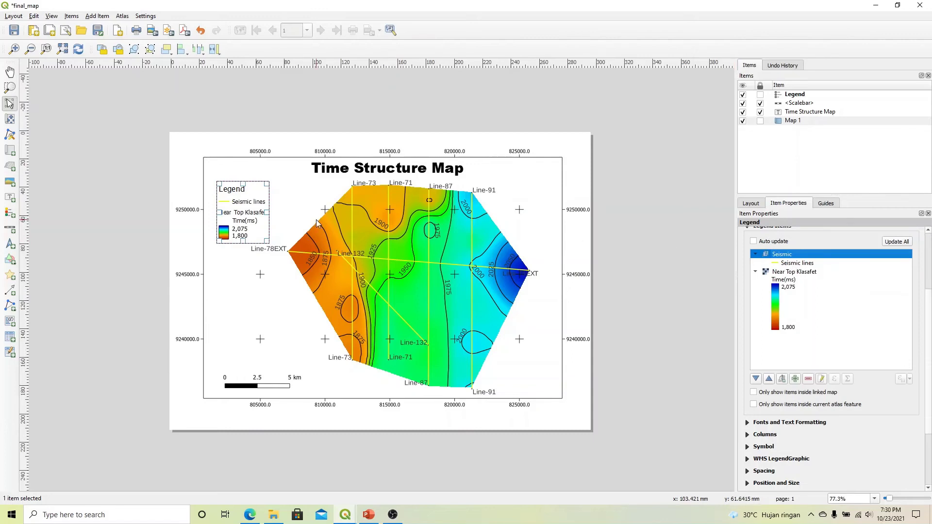
{"action": "left_click", "coordinate": [283, 203]}
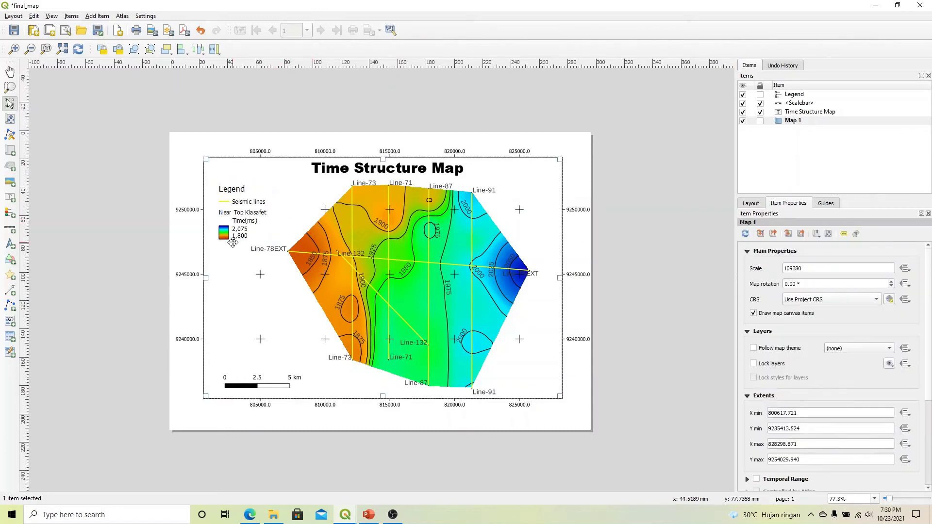
{"action": "left_click_drag", "start_coordinate": [236, 220], "coordinate": [236, 315]}
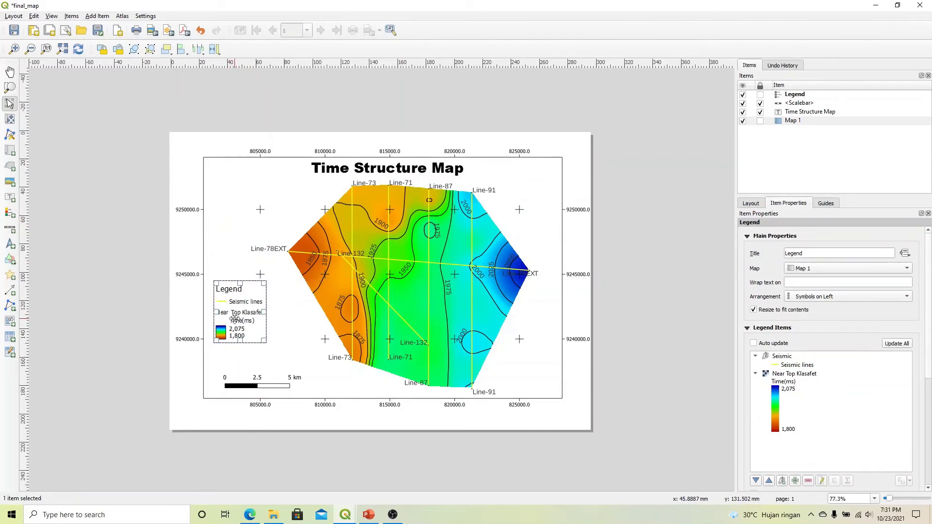
{"action": "left_click", "coordinate": [287, 306]}
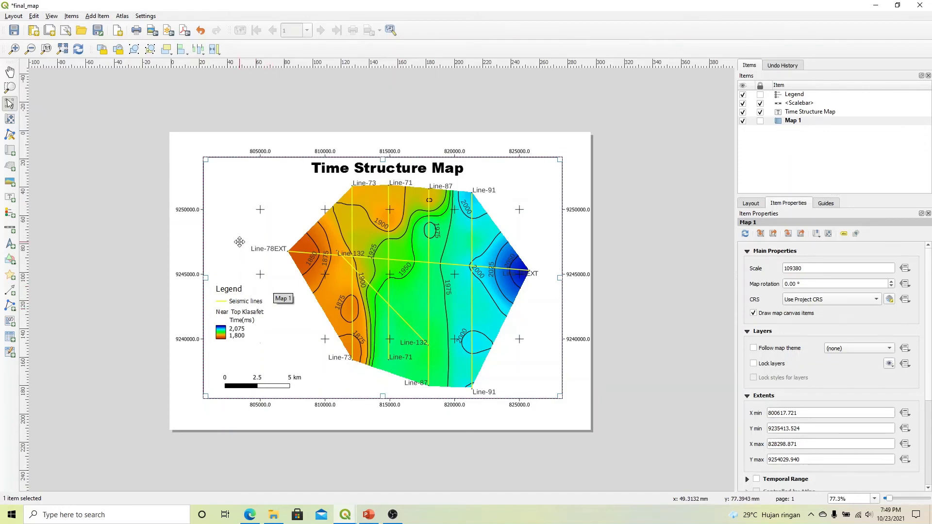
- Turn on the frame around the legend and save the layout
{"action": "left_click", "coordinate": [240, 313]}
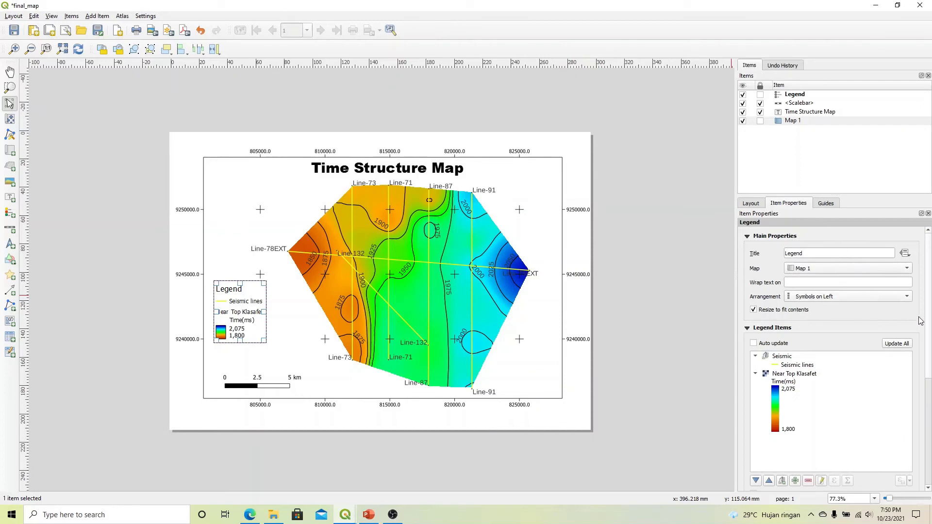
{"action": "left_click_drag", "start_coordinate": [928, 300], "coordinate": [927, 416]}
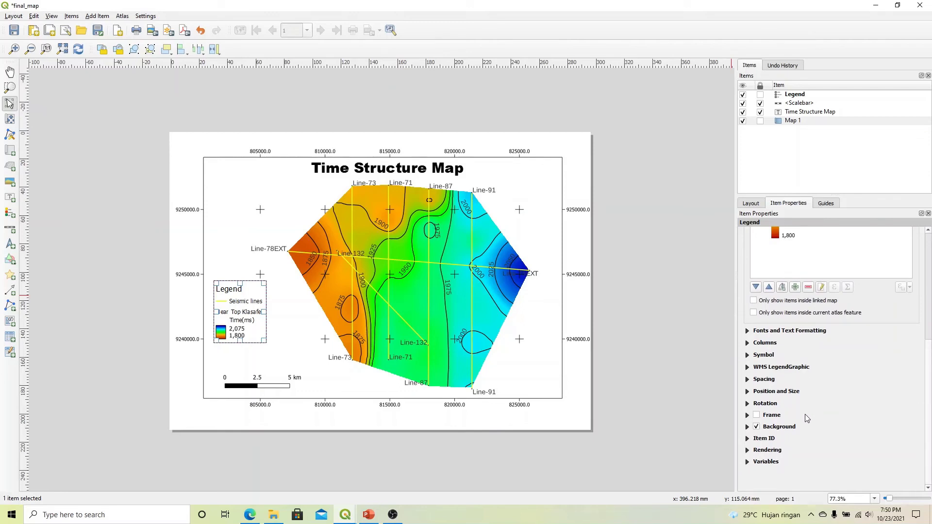
{"action": "left_click", "coordinate": [747, 416]}
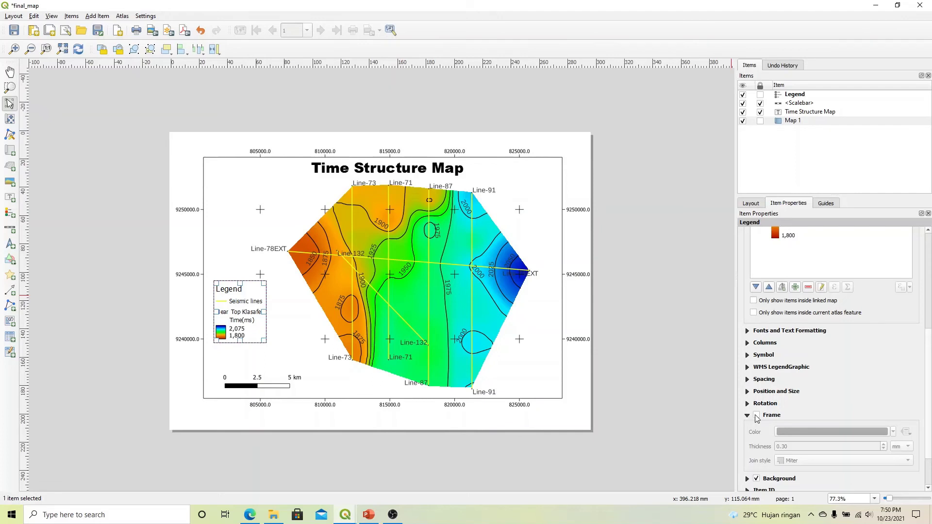
{"action": "left_click", "coordinate": [757, 416]}
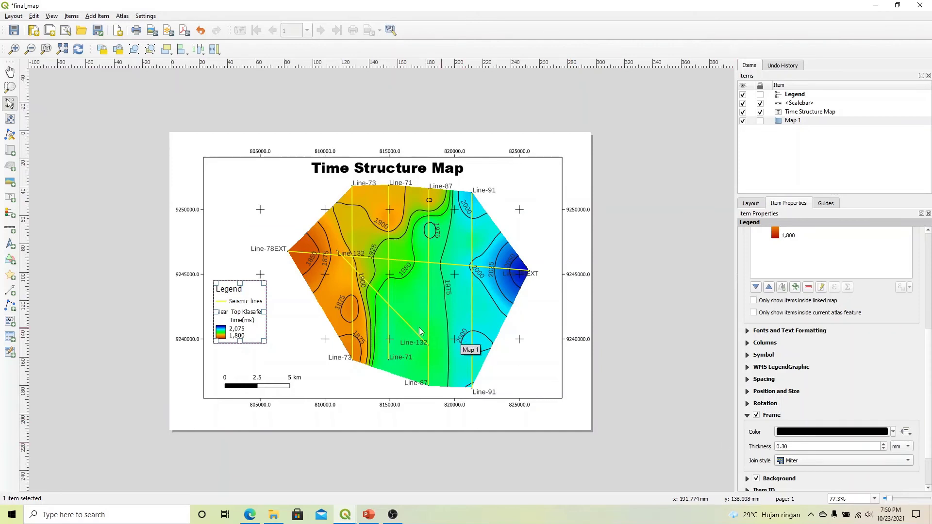
{"action": "left_click", "coordinate": [183, 370]}
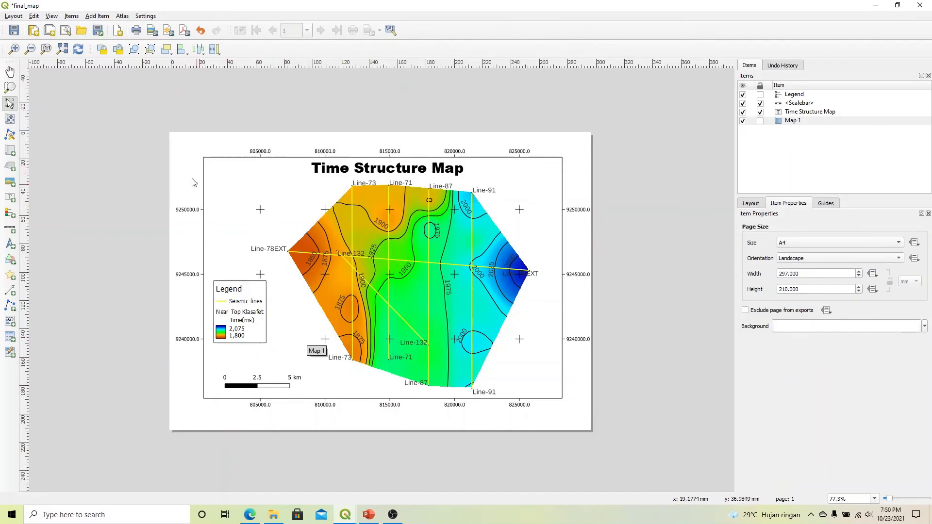
{"action": "left_click", "coordinate": [15, 31]}
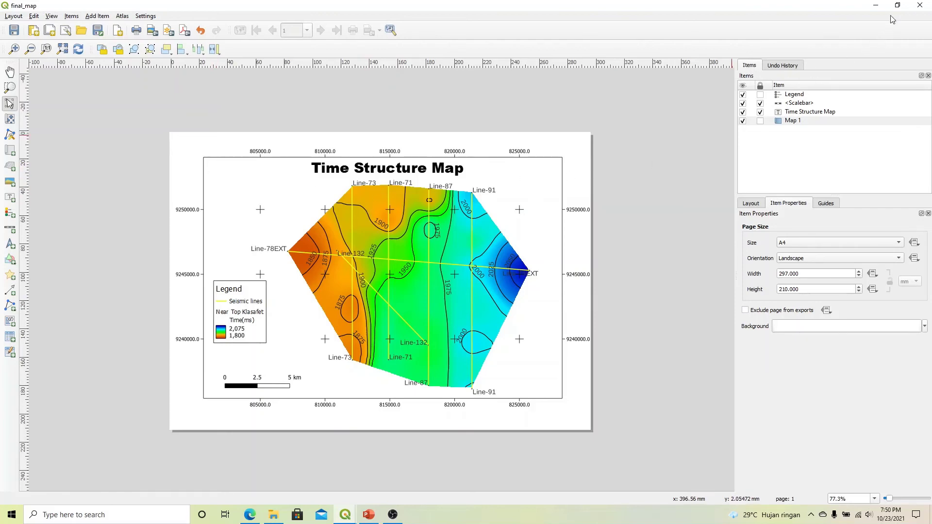
- Reduce the final_map layout window and the main Tutorial_QGIS project window from full screen to floating windows
{"action": "left_click", "coordinate": [897, 5]}
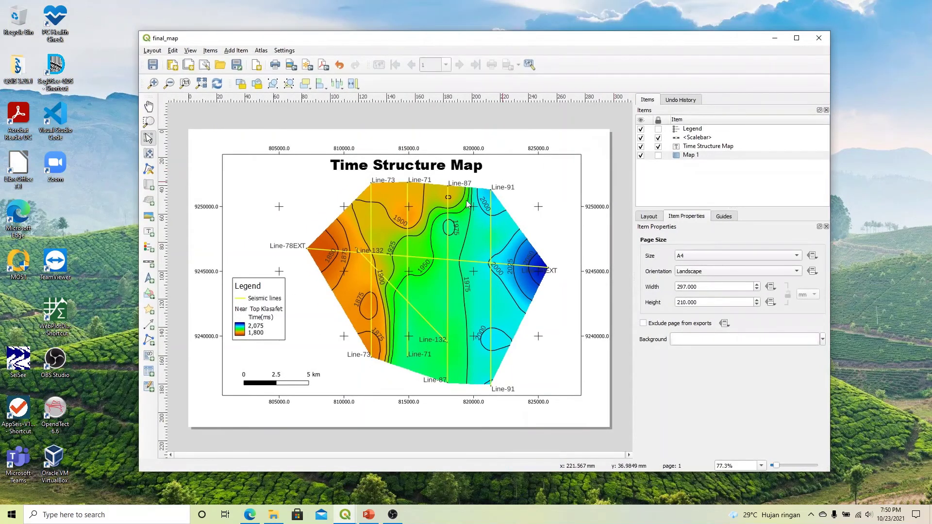
{"action": "mouse_move", "coordinate": [349, 516]}
{"action": "left_click", "coordinate": [326, 495]}
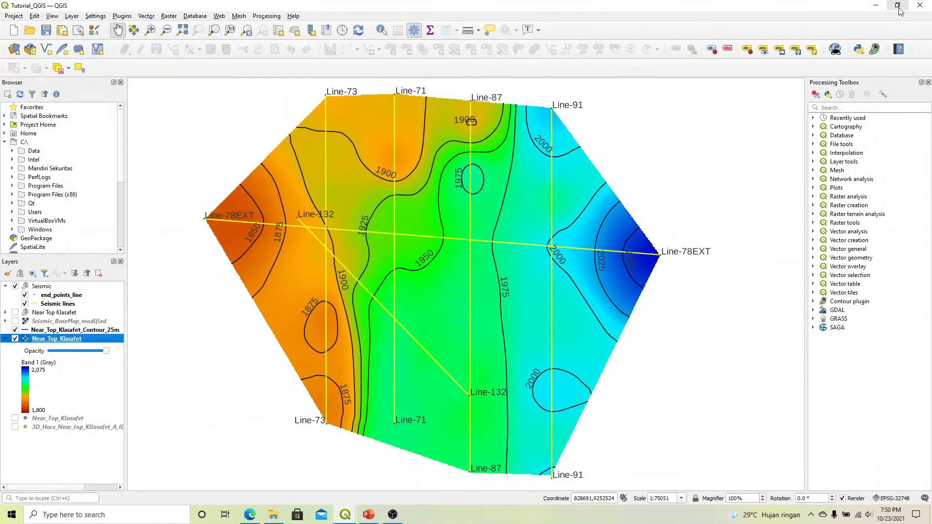
{"action": "left_click", "coordinate": [899, 7]}
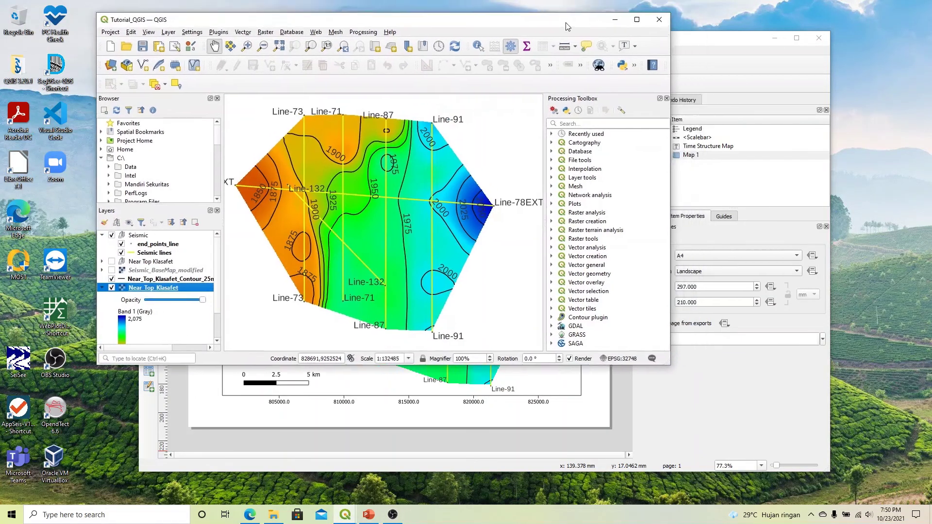
{"action": "left_click_drag", "start_coordinate": [567, 27], "coordinate": [534, 1]}
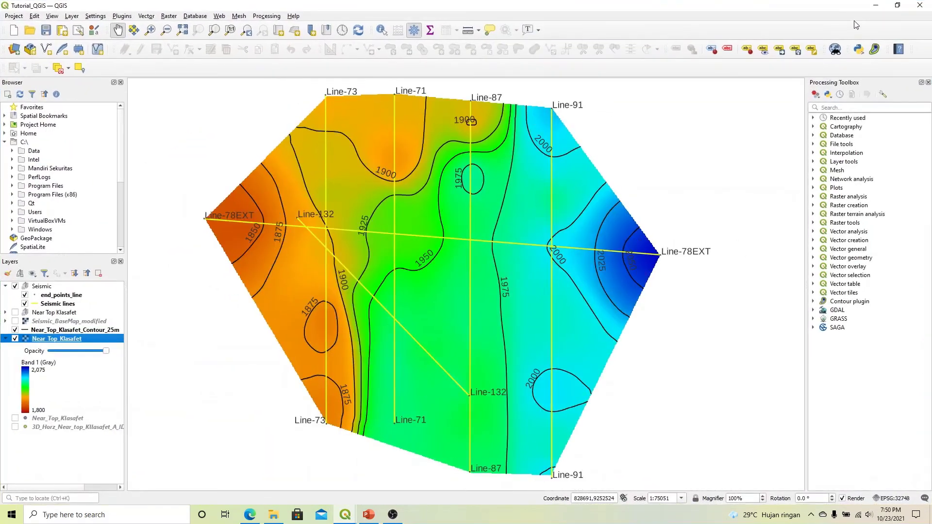
{"action": "left_click", "coordinate": [897, 6]}
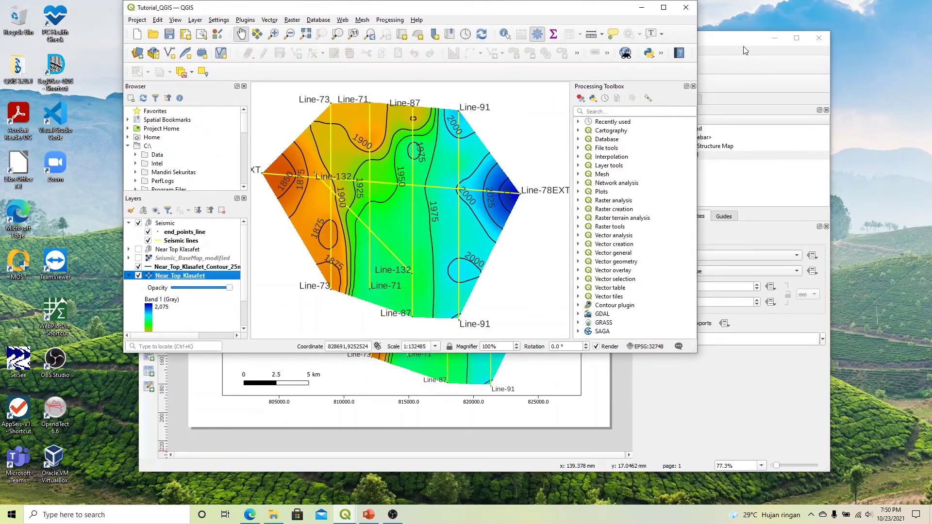
- Arrange the floating layout window over the main project window so that both can be reached
{"action": "left_click", "coordinate": [746, 50]}
{"action": "left_click_drag", "start_coordinate": [549, 46], "coordinate": [725, 60]}
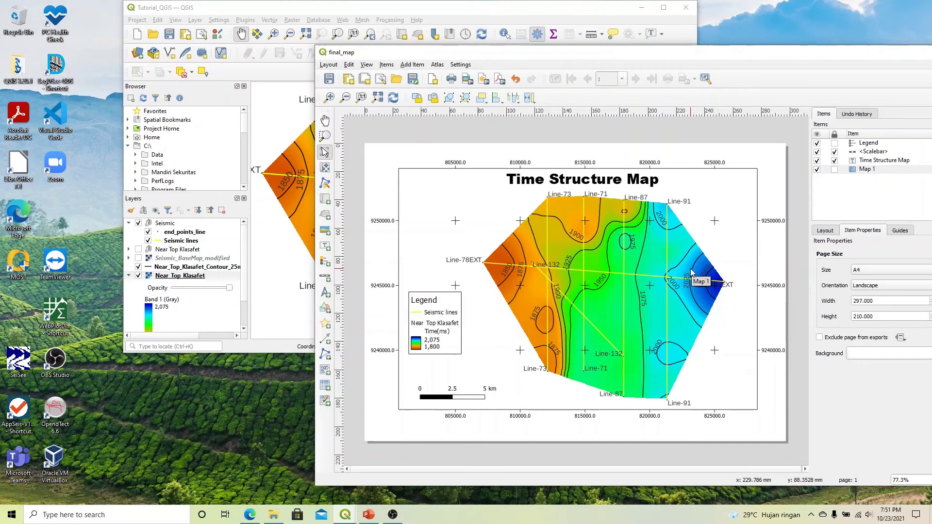
{"action": "left_click", "coordinate": [478, 14]}
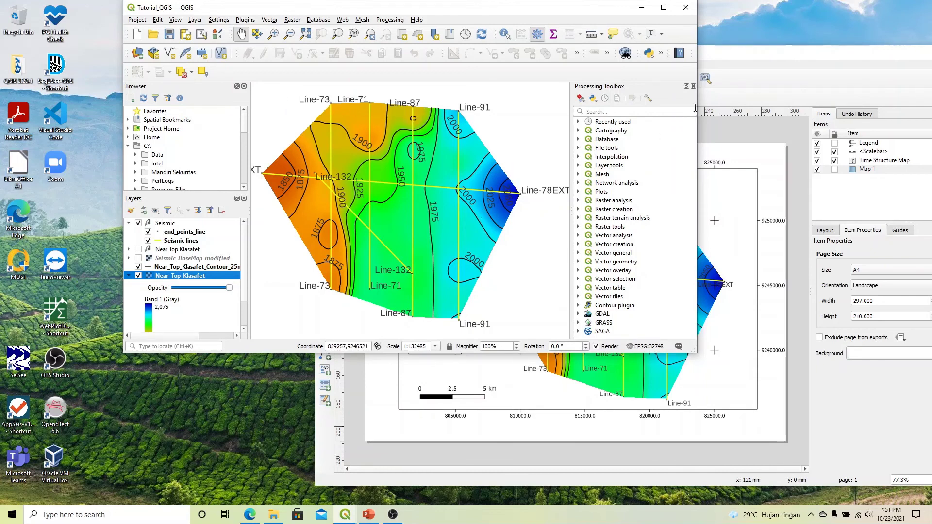
{"action": "left_click_drag", "start_coordinate": [723, 59], "coordinate": [531, 55]}
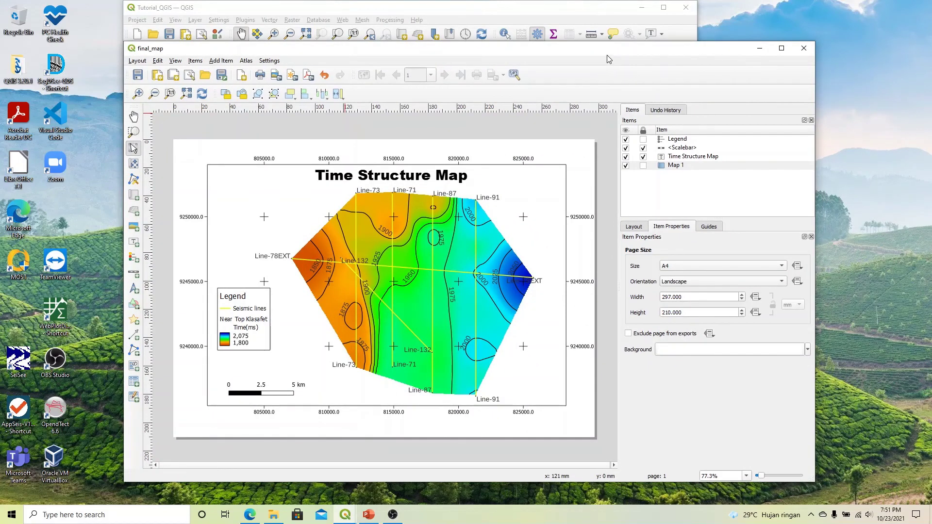
{"action": "left_click_drag", "start_coordinate": [608, 56], "coordinate": [646, 57]}
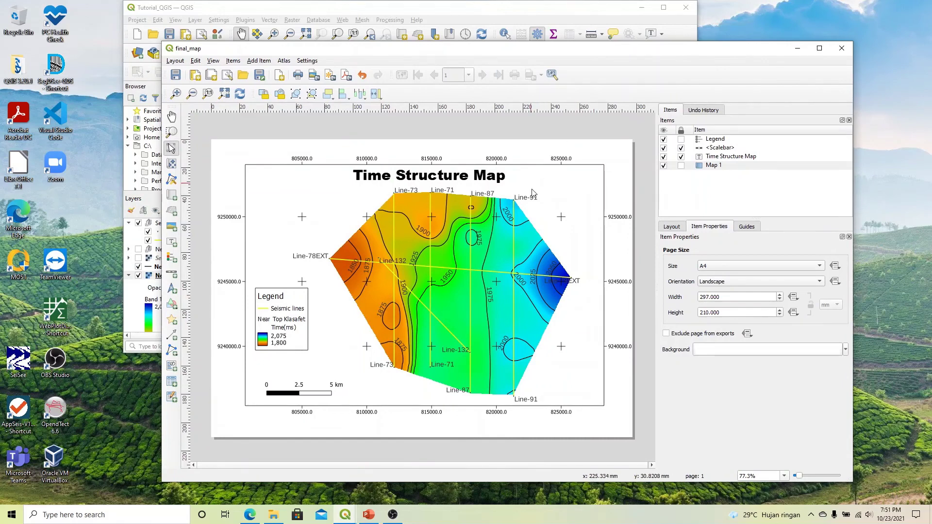
- Try locking the layers and layer styles of Map 1 in the layout
{"action": "left_click", "coordinate": [584, 193]}
{"action": "left_click", "coordinate": [718, 167]}
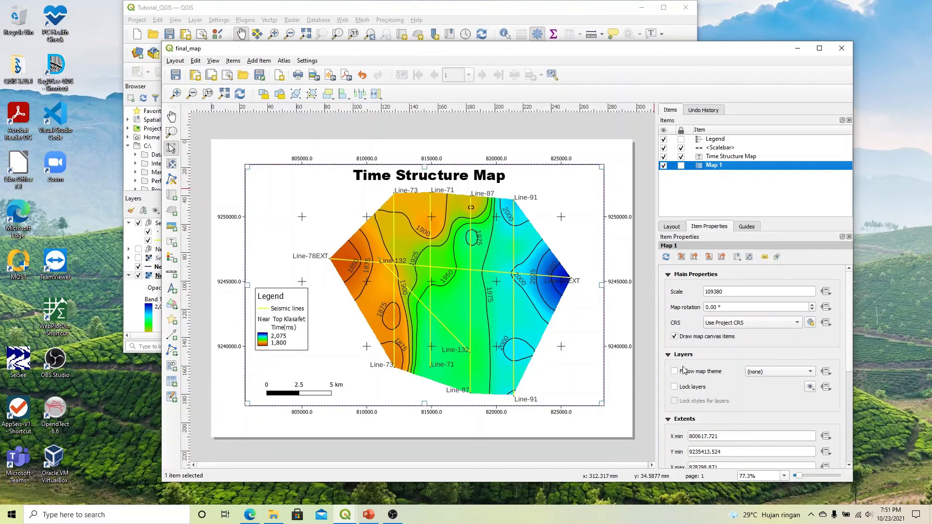
{"action": "left_click", "coordinate": [675, 387]}
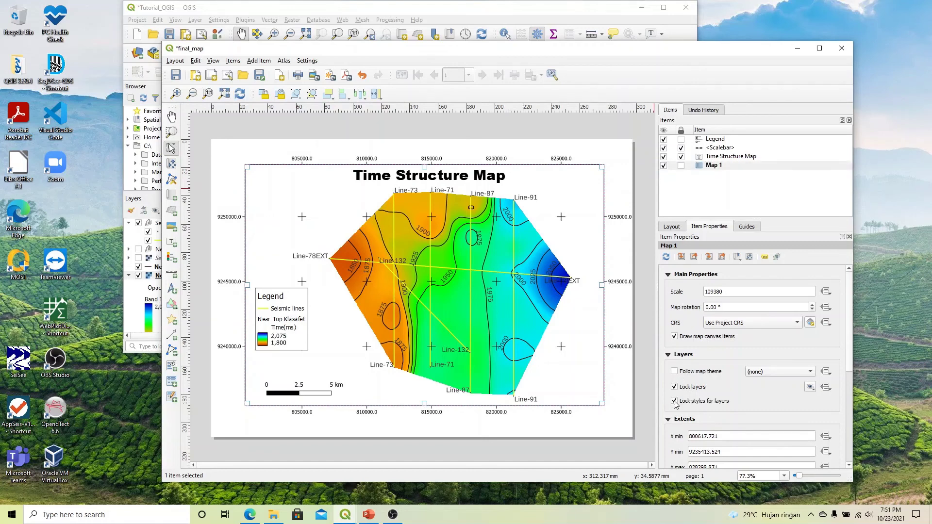
{"action": "left_click", "coordinate": [675, 388]}
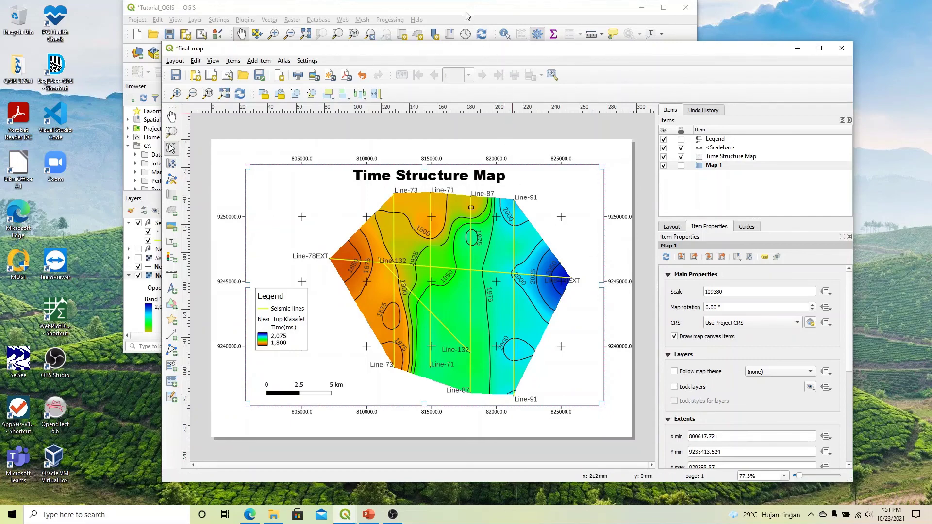
- Bring the main Tutorial_QGIS project window forward as a floating window, offset so the final_map layout stays reachable behind it
{"action": "left_click_drag", "start_coordinate": [466, 10], "coordinate": [366, 0]}
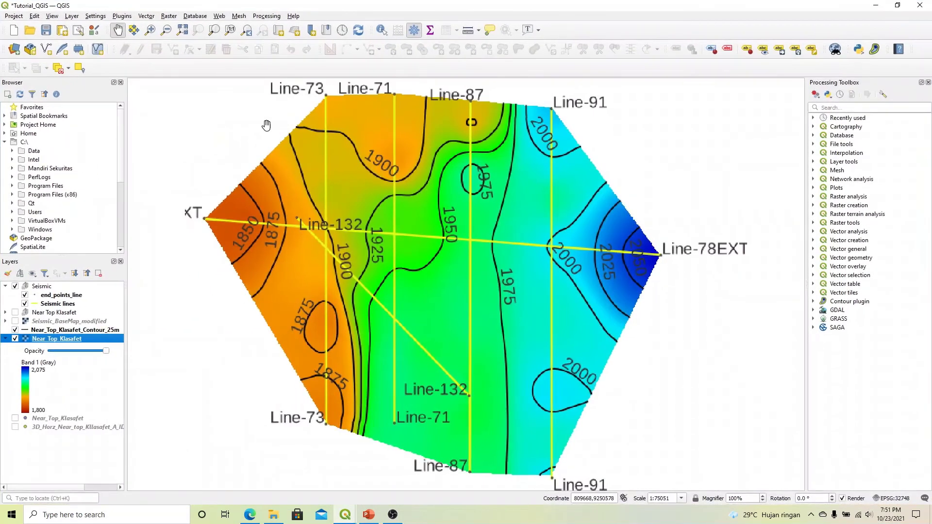
{"action": "left_click", "coordinate": [898, 5]}
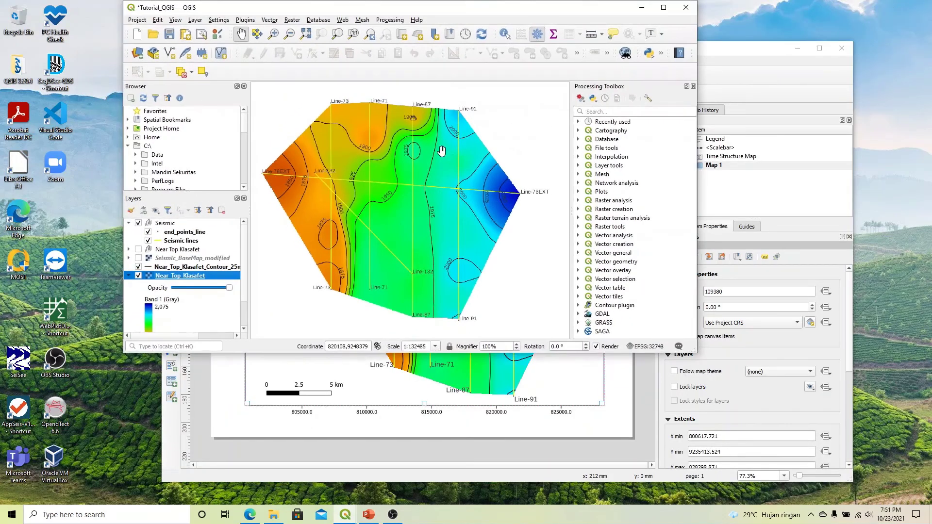
{"action": "left_click_drag", "start_coordinate": [350, 10], "coordinate": [303, 17]}
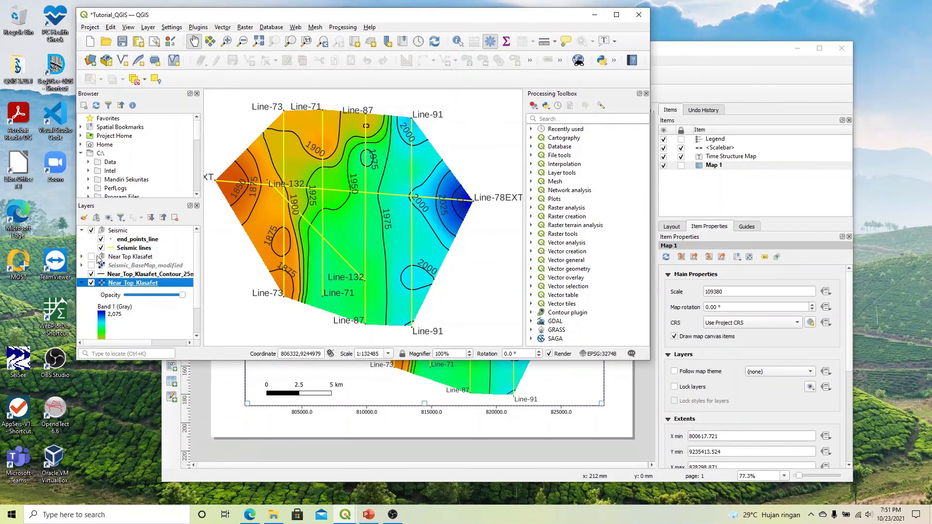
- Hide the Seismic layer group in the project, check the effect on the unlocked layout map, and show the group again
{"action": "left_click", "coordinate": [92, 231]}
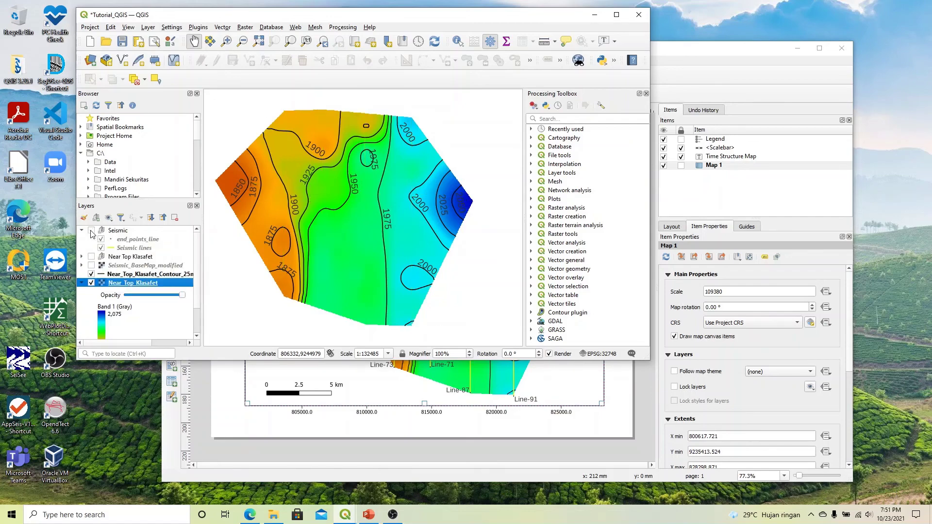
{"action": "left_click", "coordinate": [219, 388]}
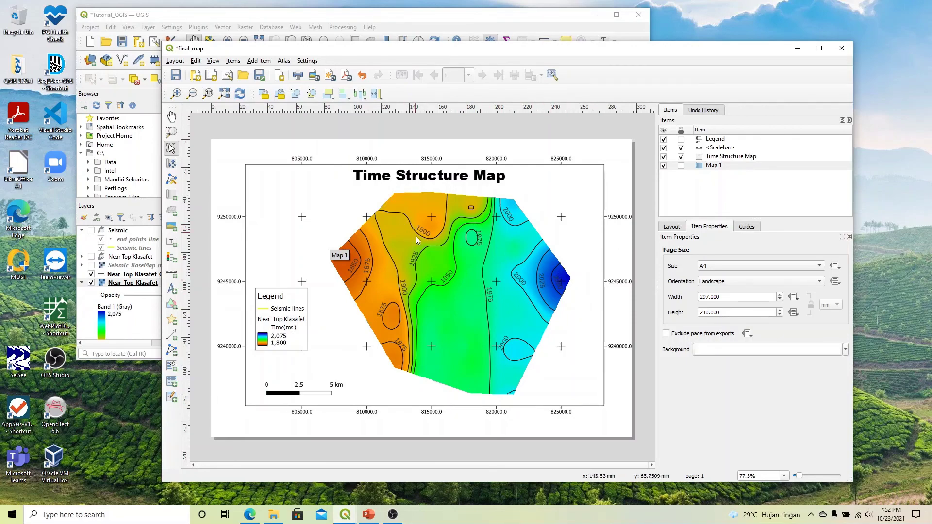
{"action": "left_click", "coordinate": [286, 17]}
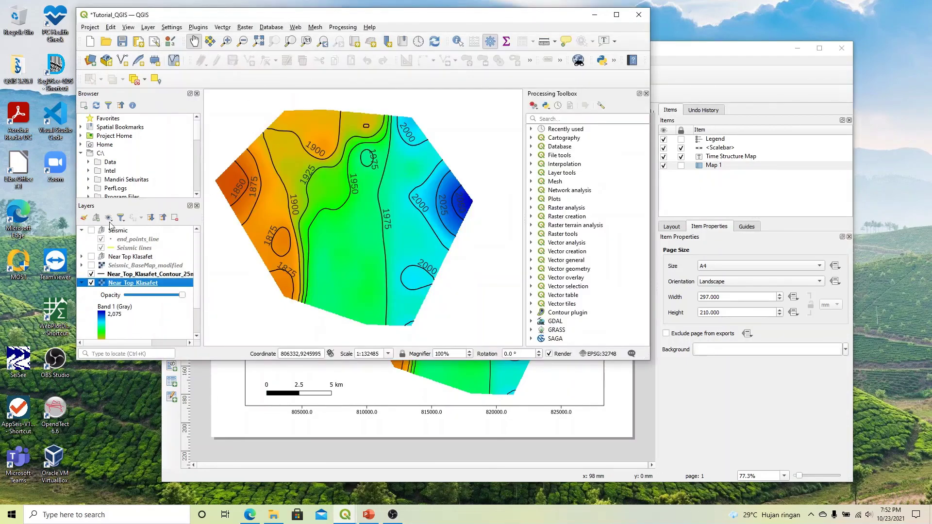
{"action": "left_click", "coordinate": [91, 230]}
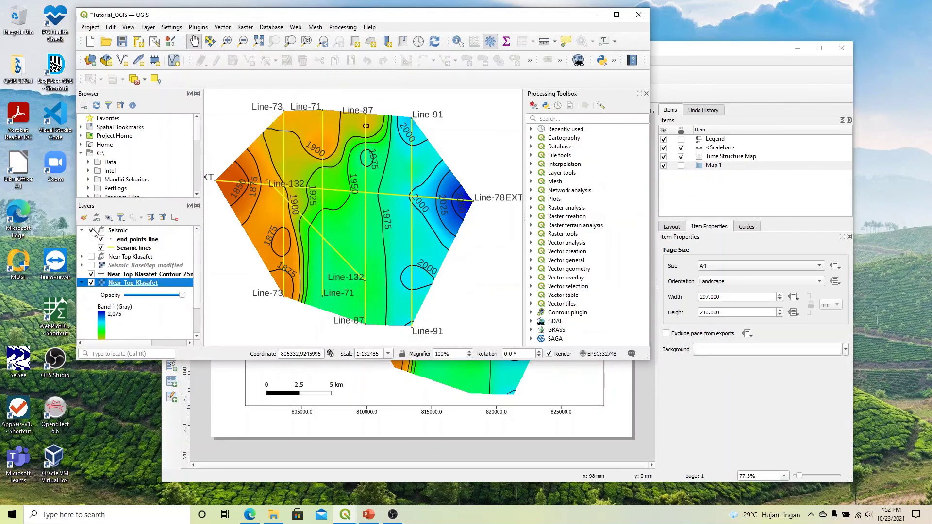
- Lock the layers and layer styles of Map 1 in the final_map layout
{"action": "left_click", "coordinate": [235, 384]}
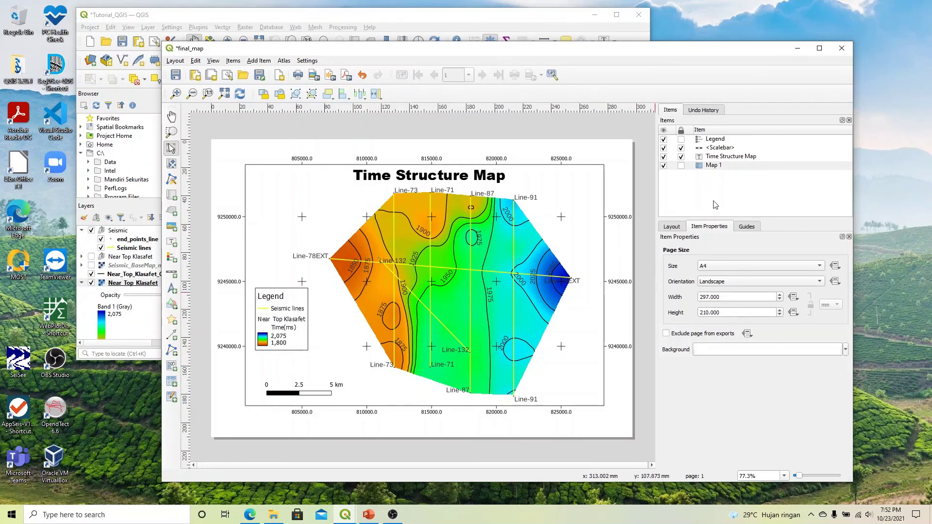
{"action": "left_click", "coordinate": [710, 168]}
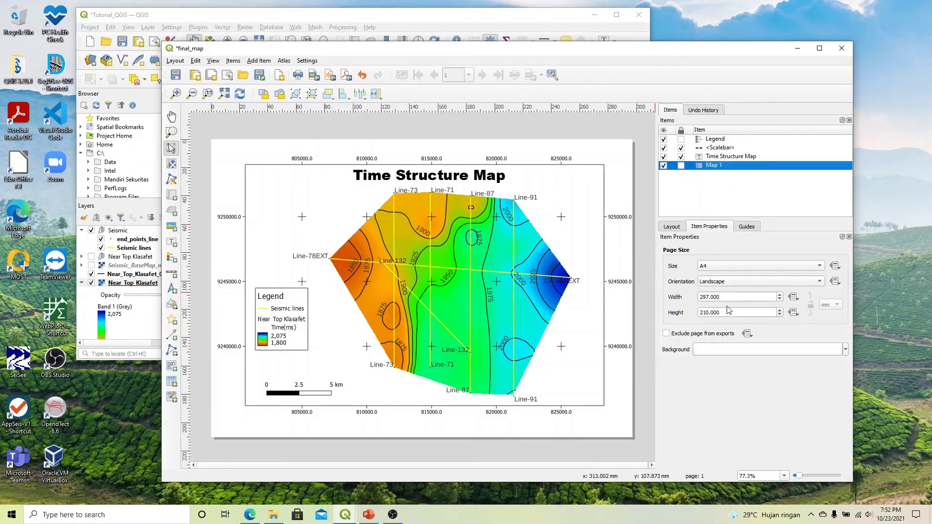
{"action": "left_click", "coordinate": [590, 253]}
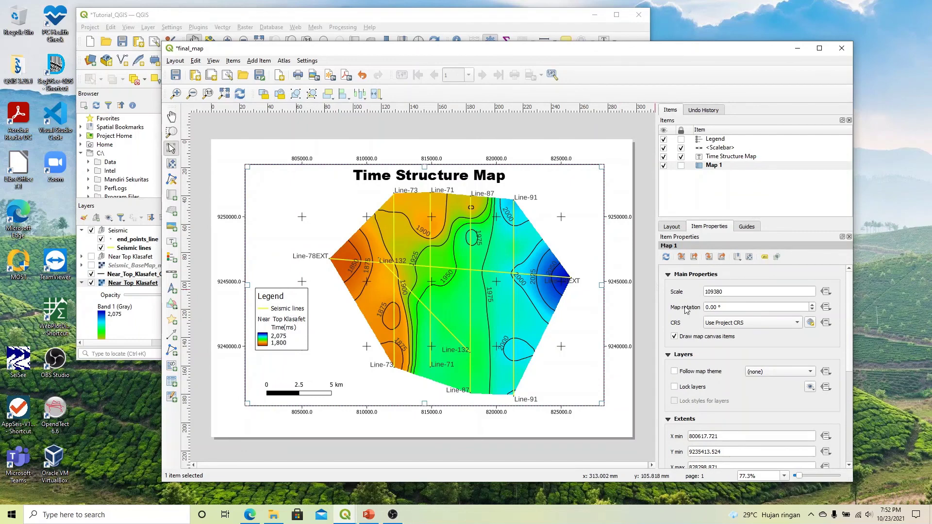
{"action": "left_click", "coordinate": [675, 387]}
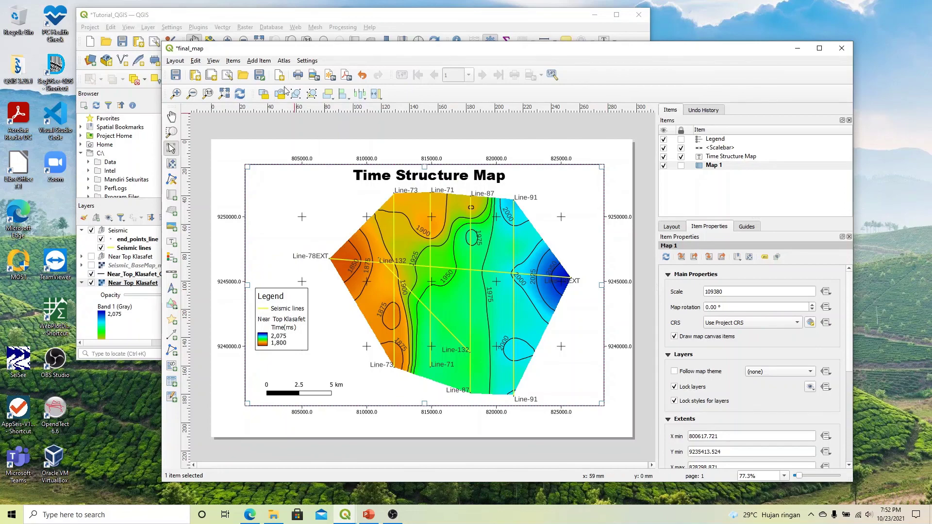
- Hide the Seismic layer group in the main project and check the locked map in the final_map layout
{"action": "left_click", "coordinate": [282, 20]}
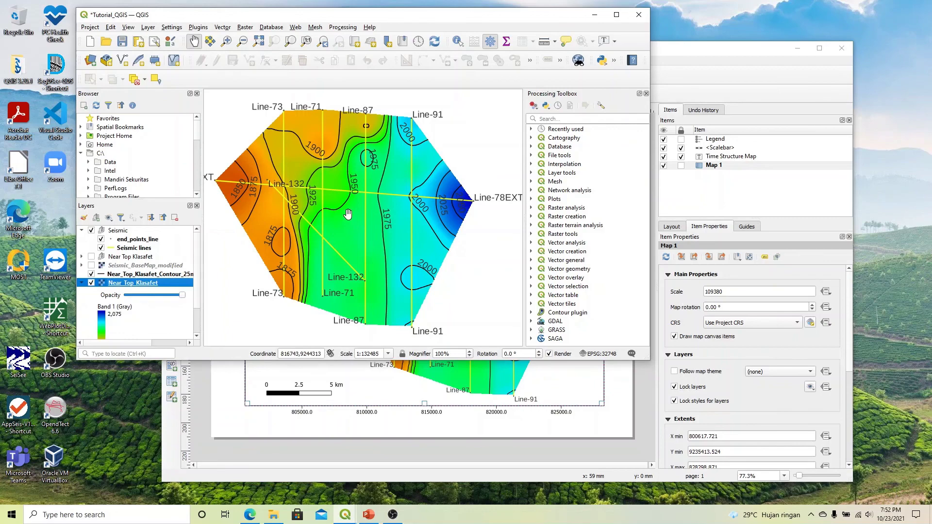
{"action": "left_click", "coordinate": [91, 231]}
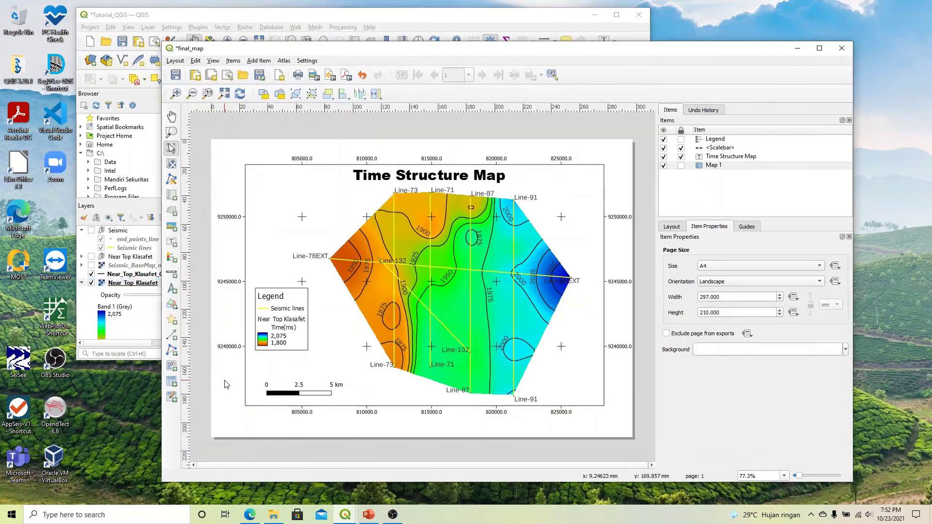
{"action": "left_click", "coordinate": [225, 383]}
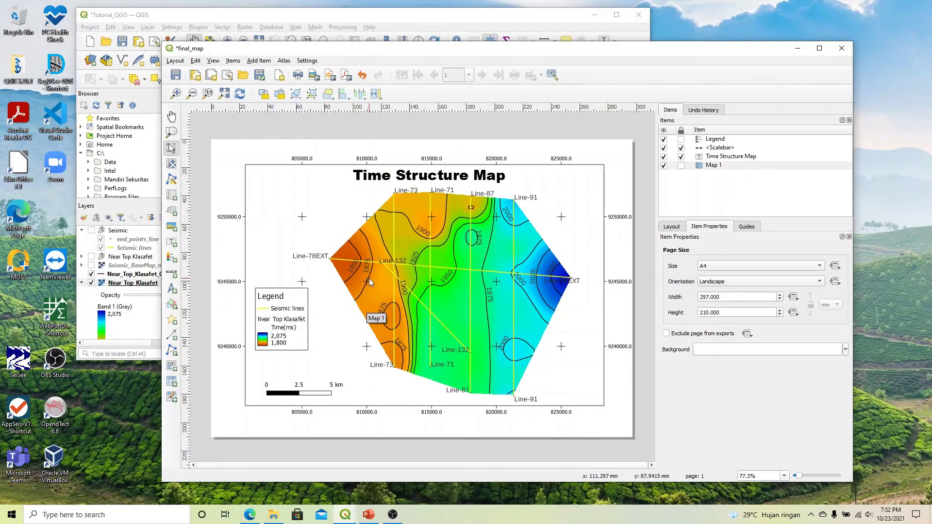
- Maximize the final_map layout window
{"action": "scroll", "coordinate": [369, 278], "scroll_direction": "up", "scroll_amount": 1}
{"action": "scroll", "coordinate": [369, 279], "scroll_direction": "down", "scroll_amount": 1}
{"action": "scroll", "coordinate": [369, 278], "scroll_direction": "up", "scroll_amount": 1}
{"action": "scroll", "coordinate": [369, 278], "scroll_direction": "down", "scroll_amount": 1}
{"action": "scroll", "coordinate": [369, 278], "scroll_direction": "up", "scroll_amount": 1}
{"action": "scroll", "coordinate": [369, 279], "scroll_direction": "down", "scroll_amount": 1}
{"action": "left_click", "coordinate": [820, 48]}
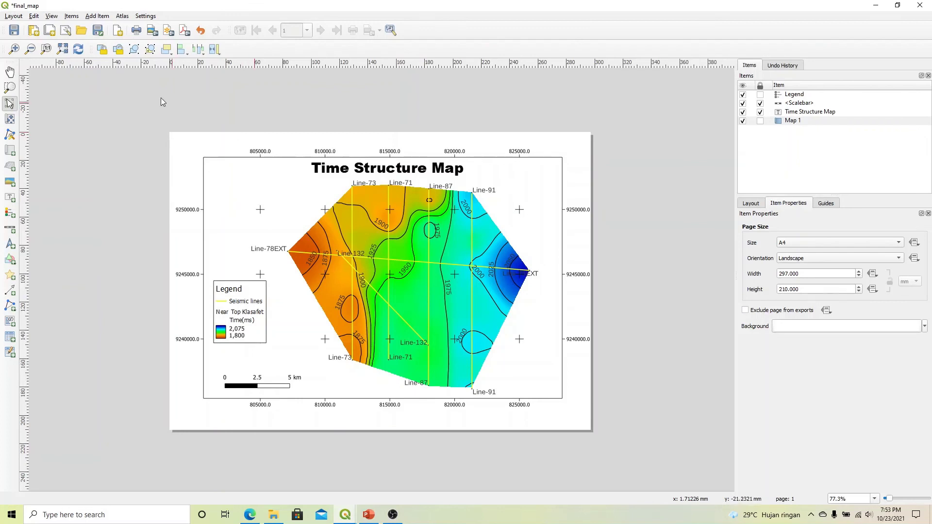
- Start exporting the layout as an image, review the available file formats, select the existing Near_Top_Klasafet_Time_Structure file, and cancel the export
{"action": "left_click", "coordinate": [14, 18]}
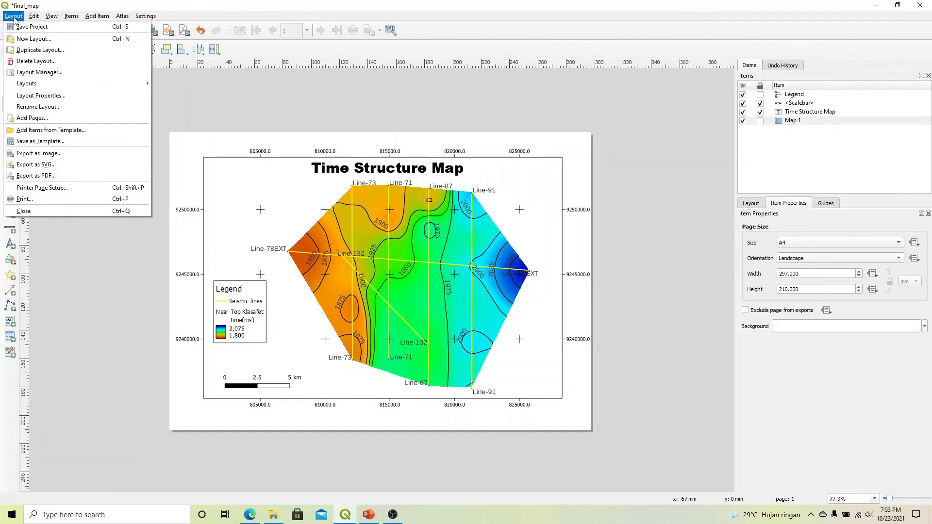
{"action": "left_click", "coordinate": [67, 159]}
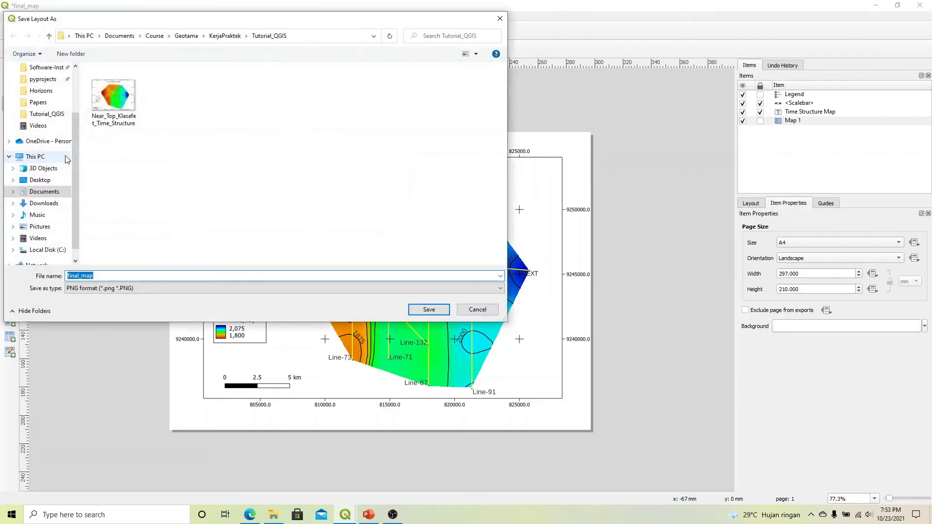
{"action": "left_click", "coordinate": [297, 290]}
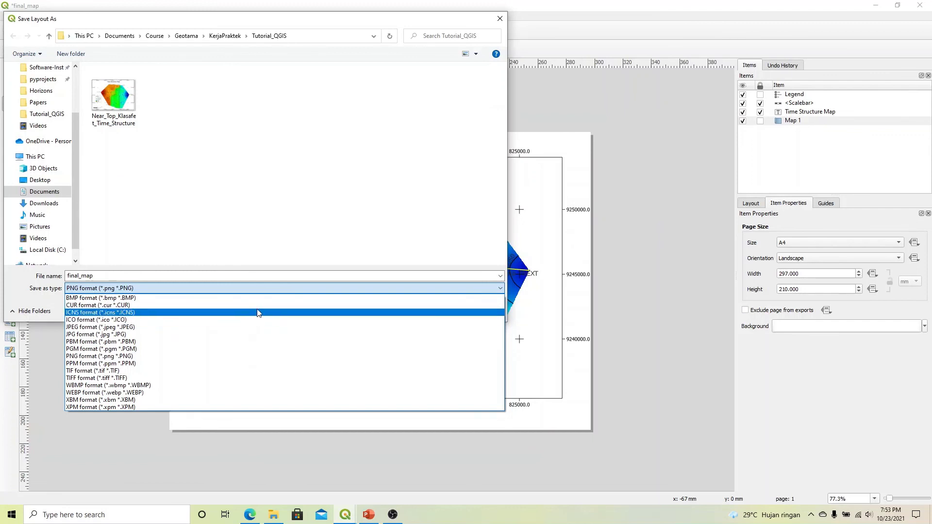
{"action": "left_click", "coordinate": [260, 227]}
{"action": "left_click", "coordinate": [260, 228]}
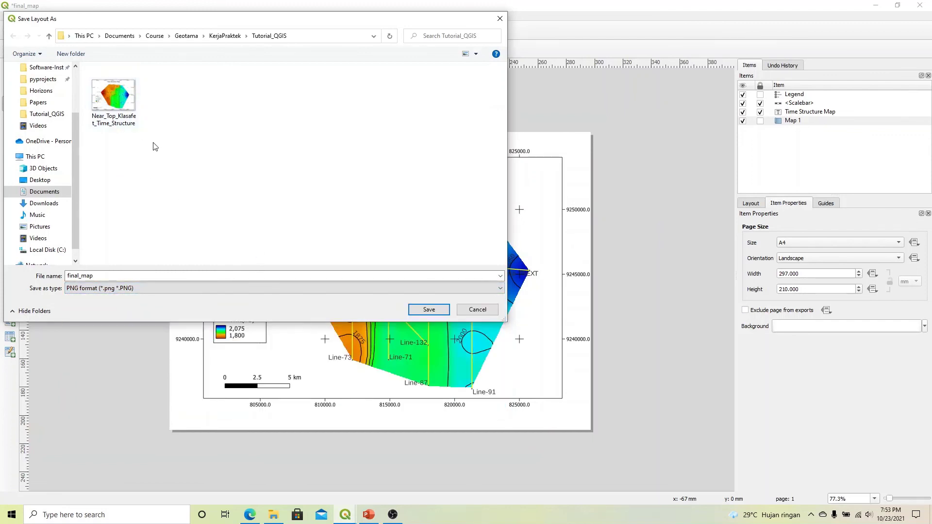
{"action": "left_click", "coordinate": [131, 107]}
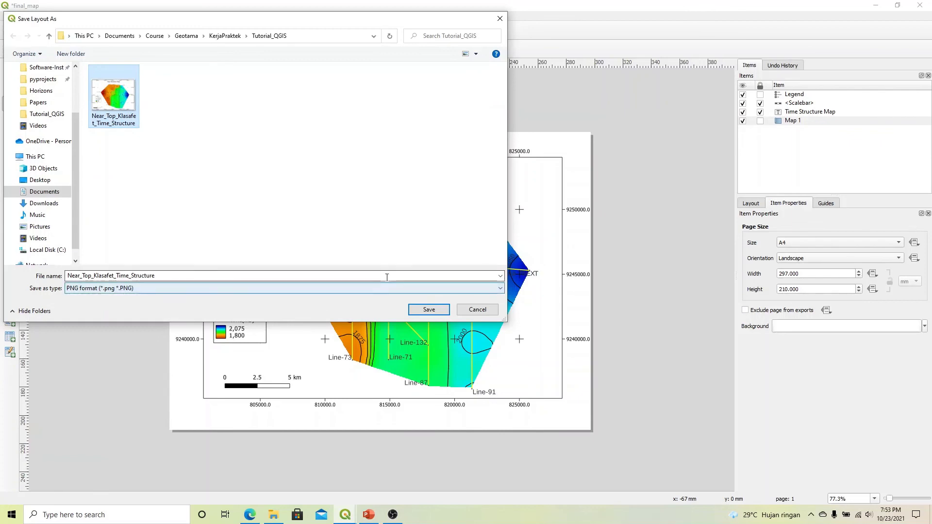
{"action": "left_click", "coordinate": [486, 313]}
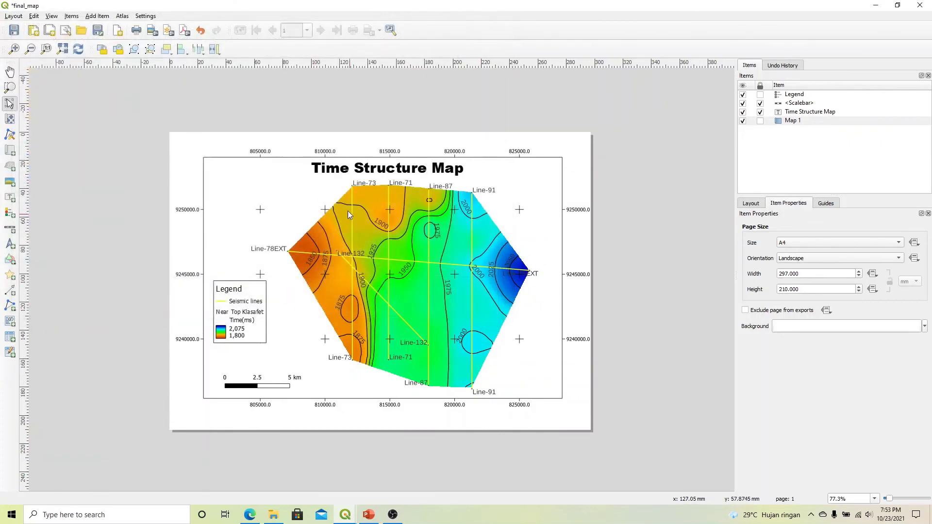